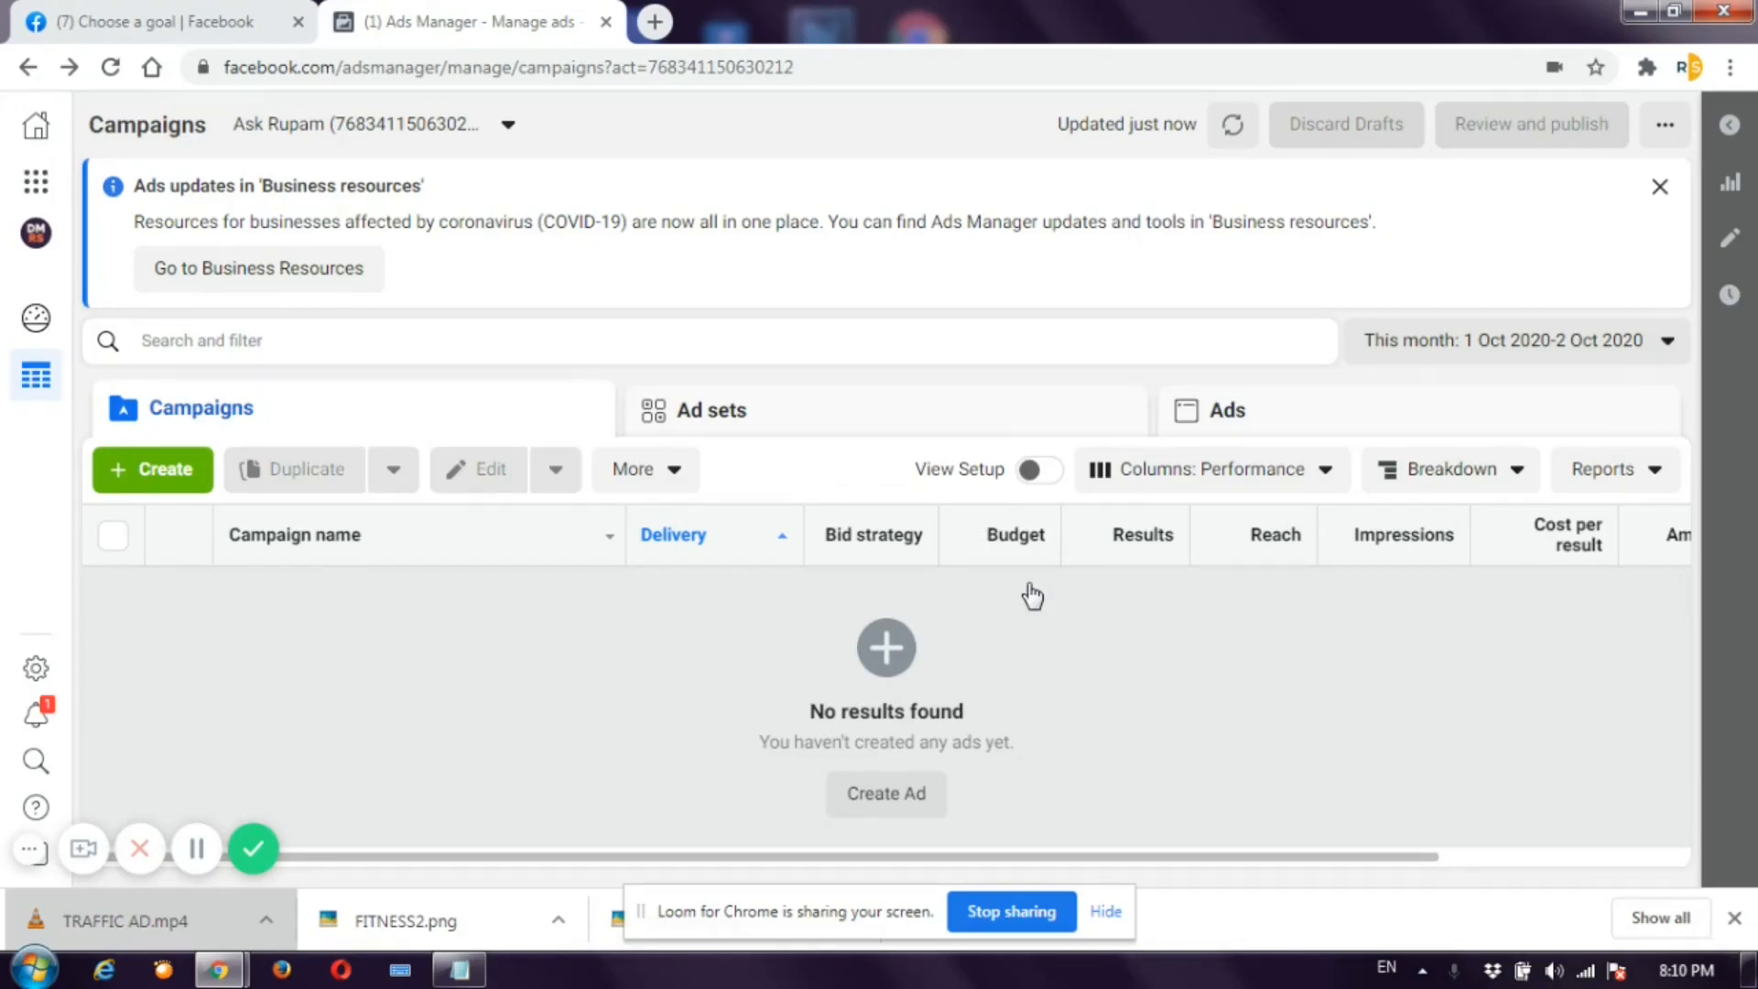
# - Start creating a new campaign, dismiss the saved draft summary and choose Engagement as the marketing objective
pyautogui.click(155, 481)
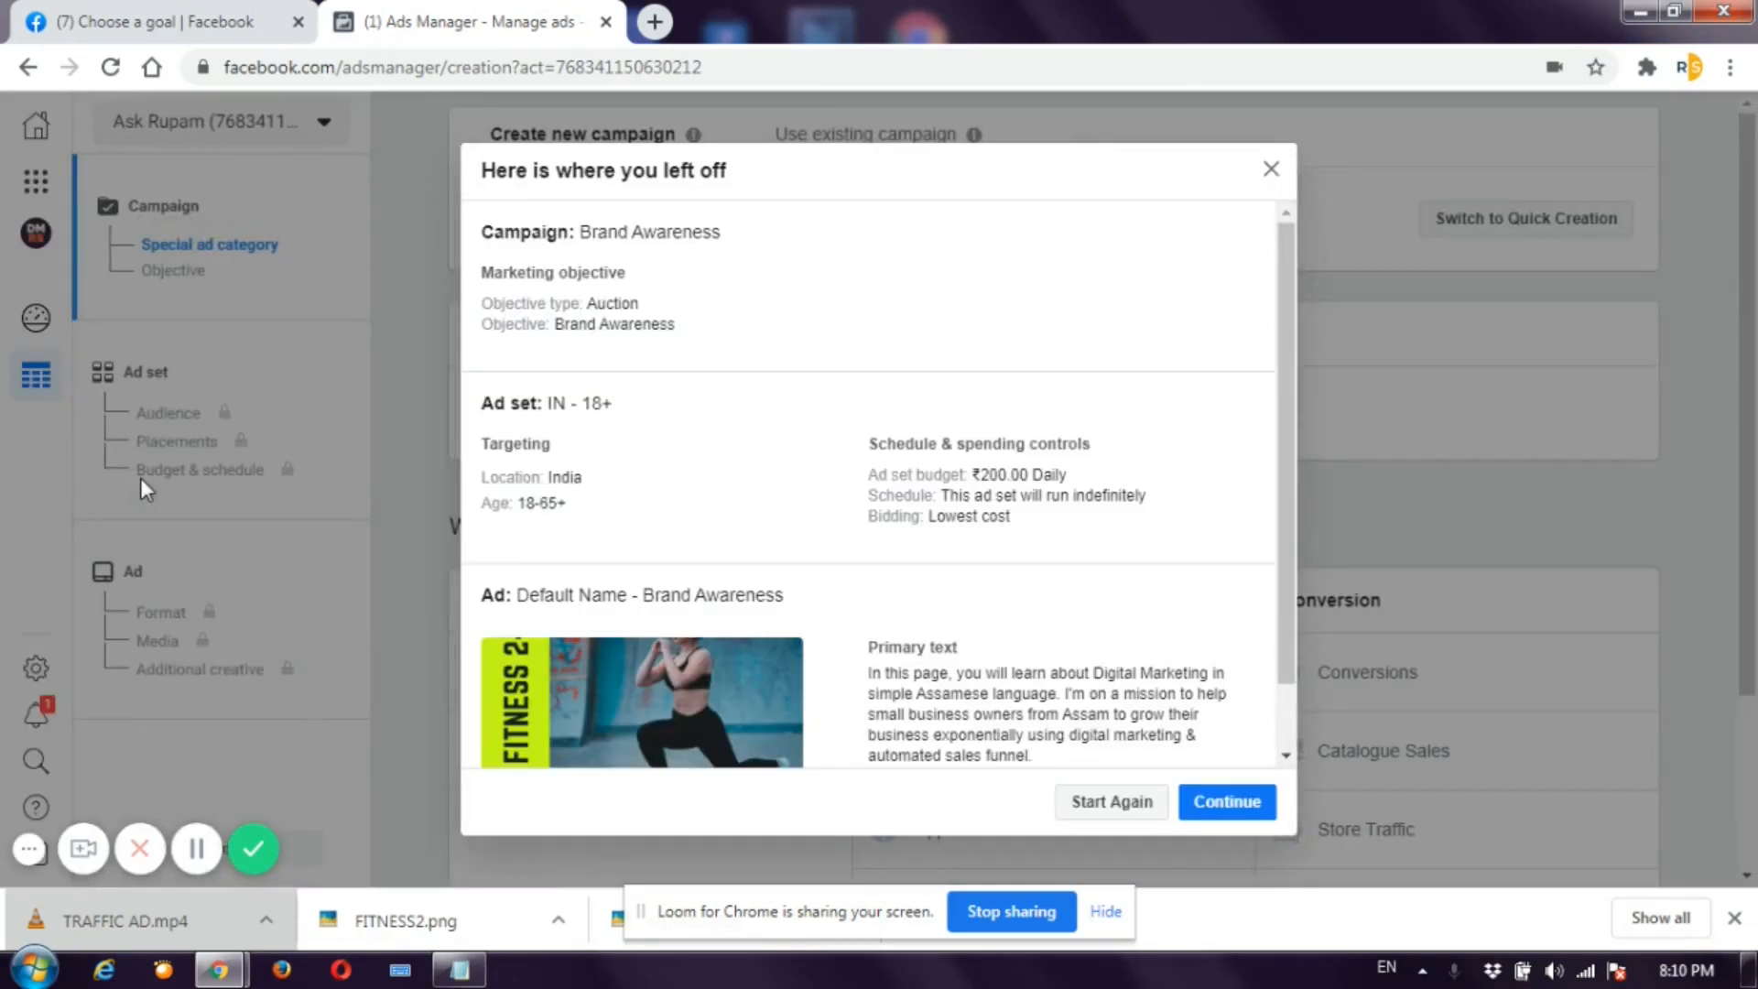
pyautogui.click(1274, 173)
pyautogui.scroll(-1, 934, 374)
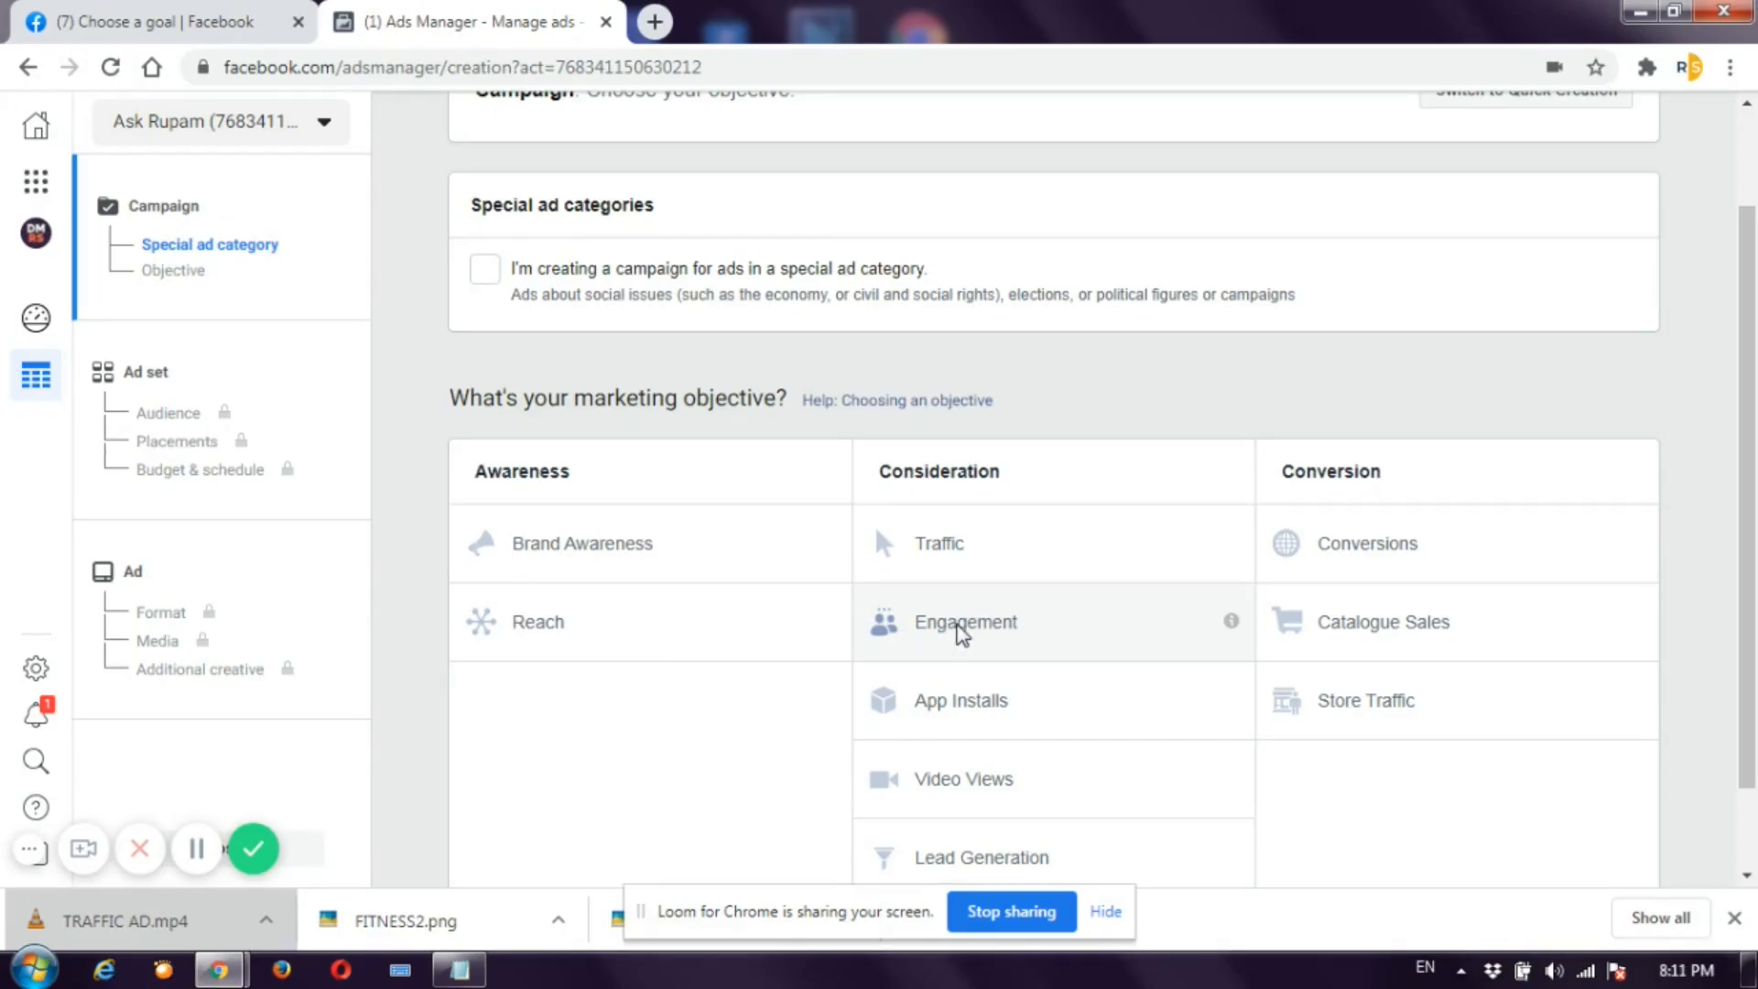
pyautogui.click(961, 632)
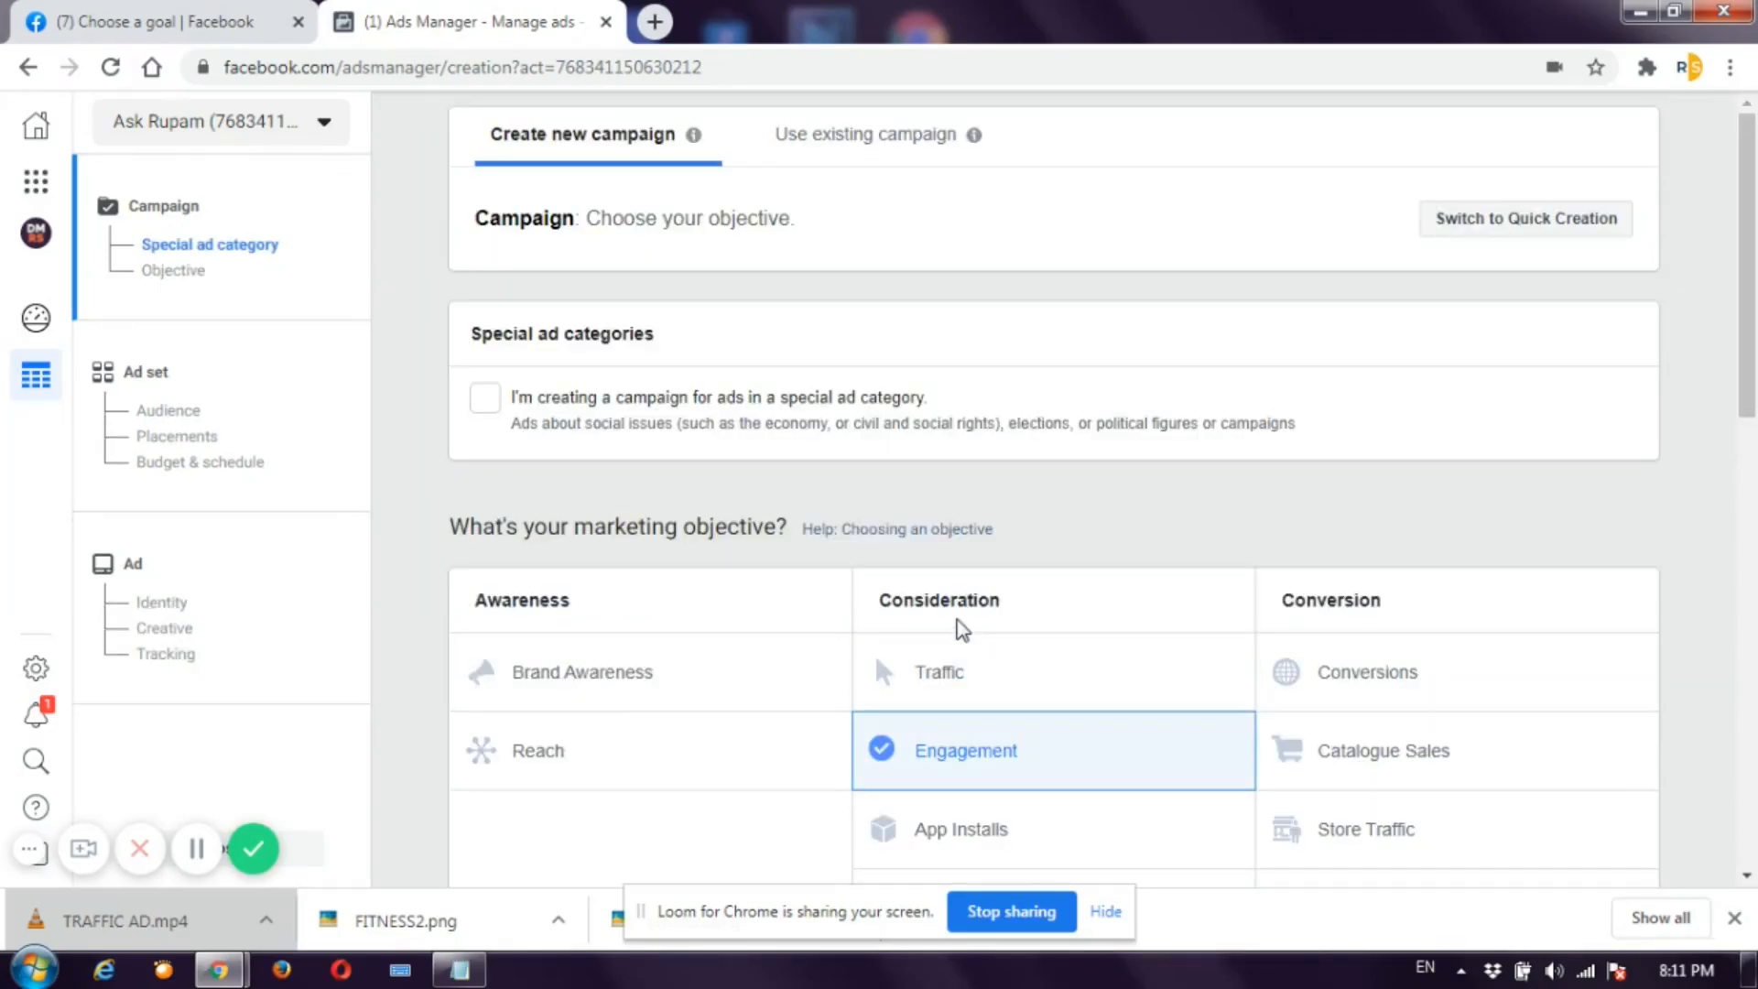
# - Set the engagement type to Page Likes and continue to the ad set settings
pyautogui.scroll(-2, 959, 623)
pyautogui.scroll(-8, 960, 612)
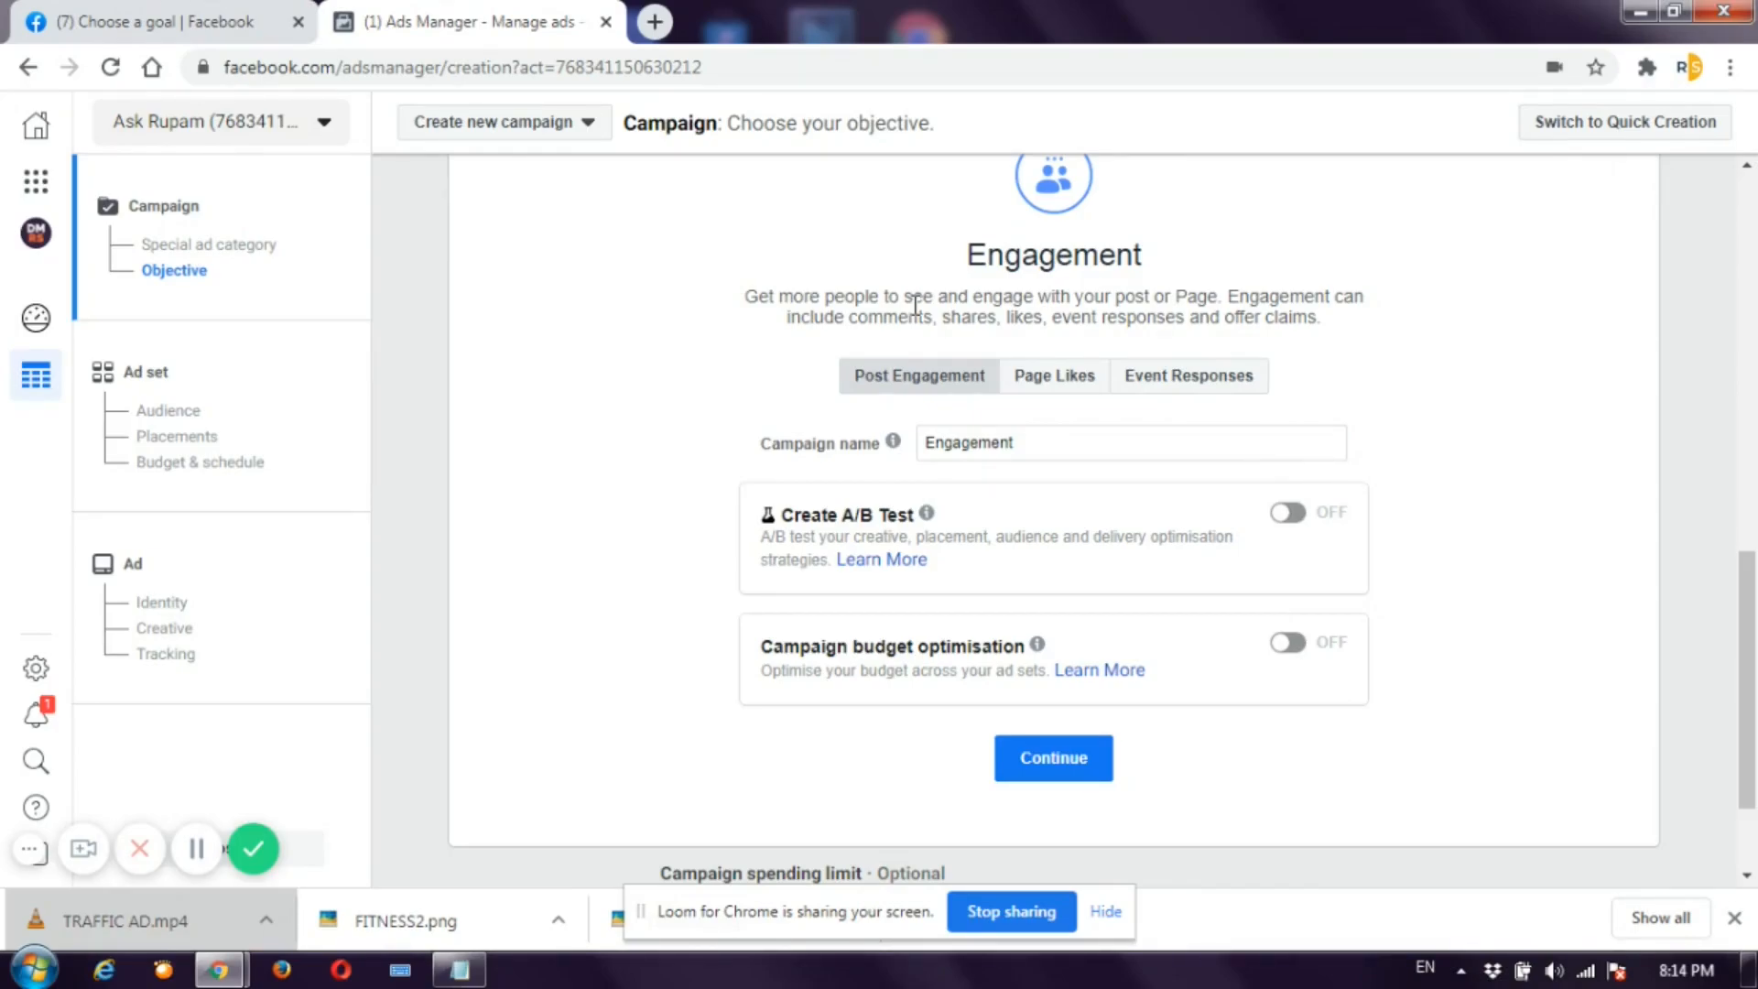
pyautogui.click(1062, 385)
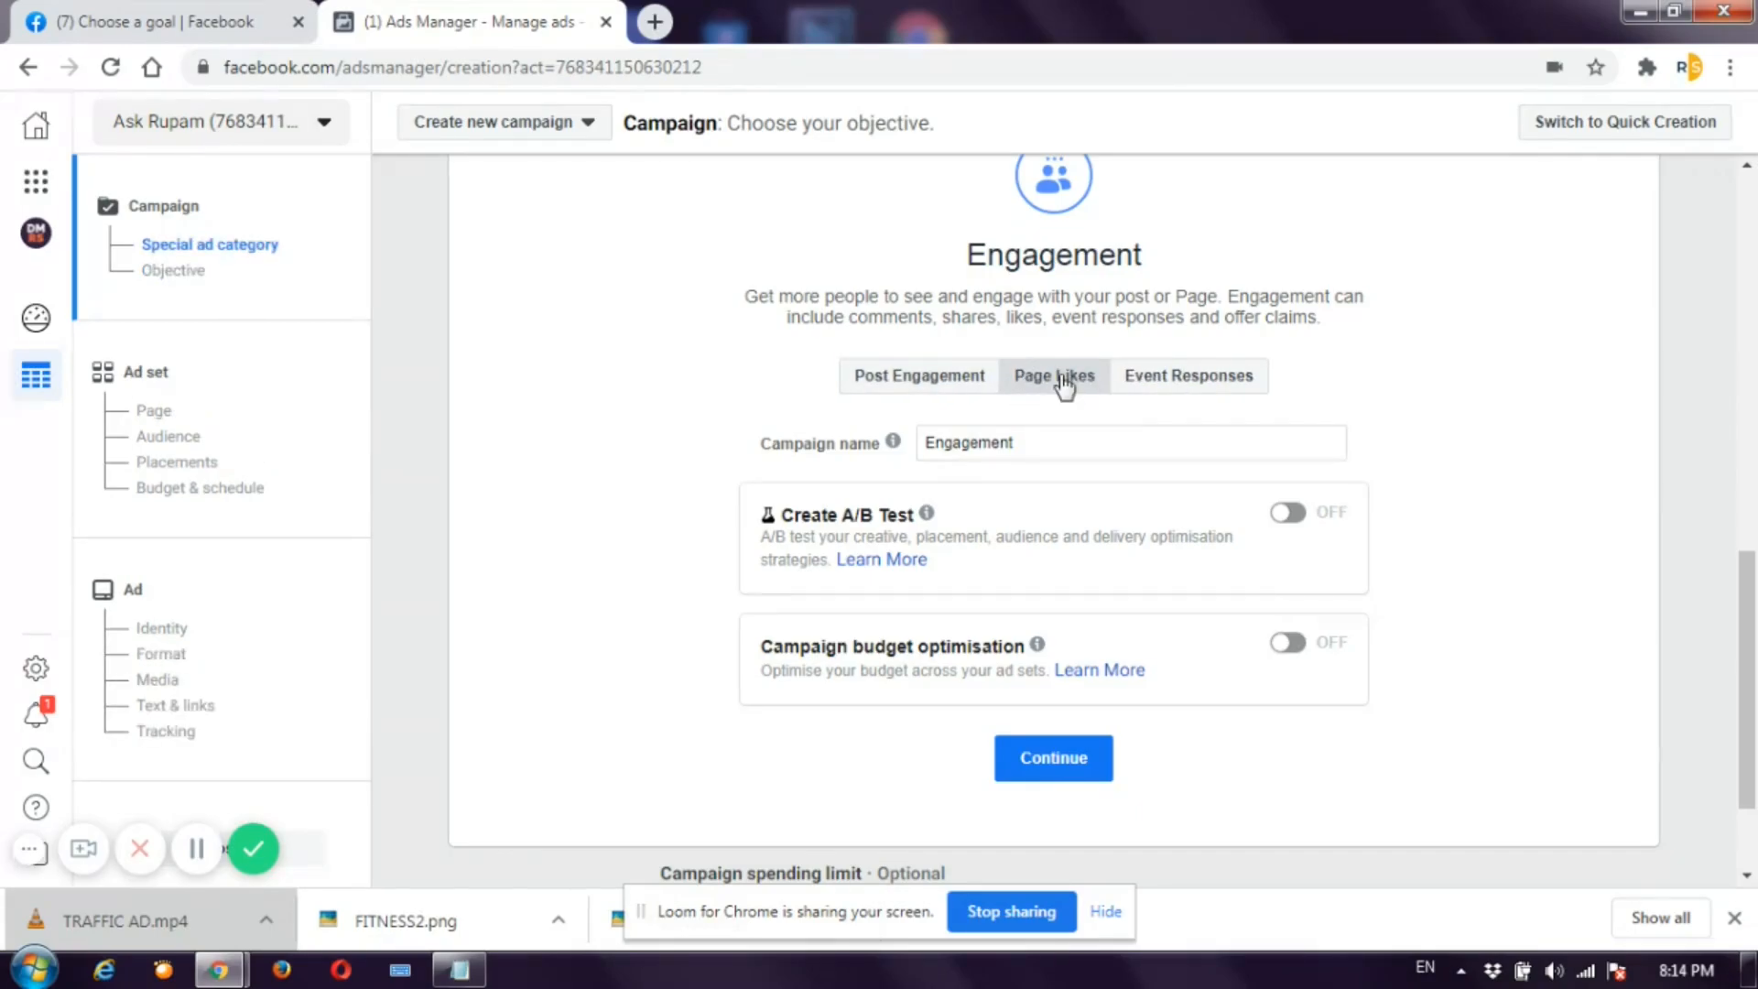
pyautogui.scroll(-1, 1147, 513)
pyautogui.scroll(-2, 1147, 513)
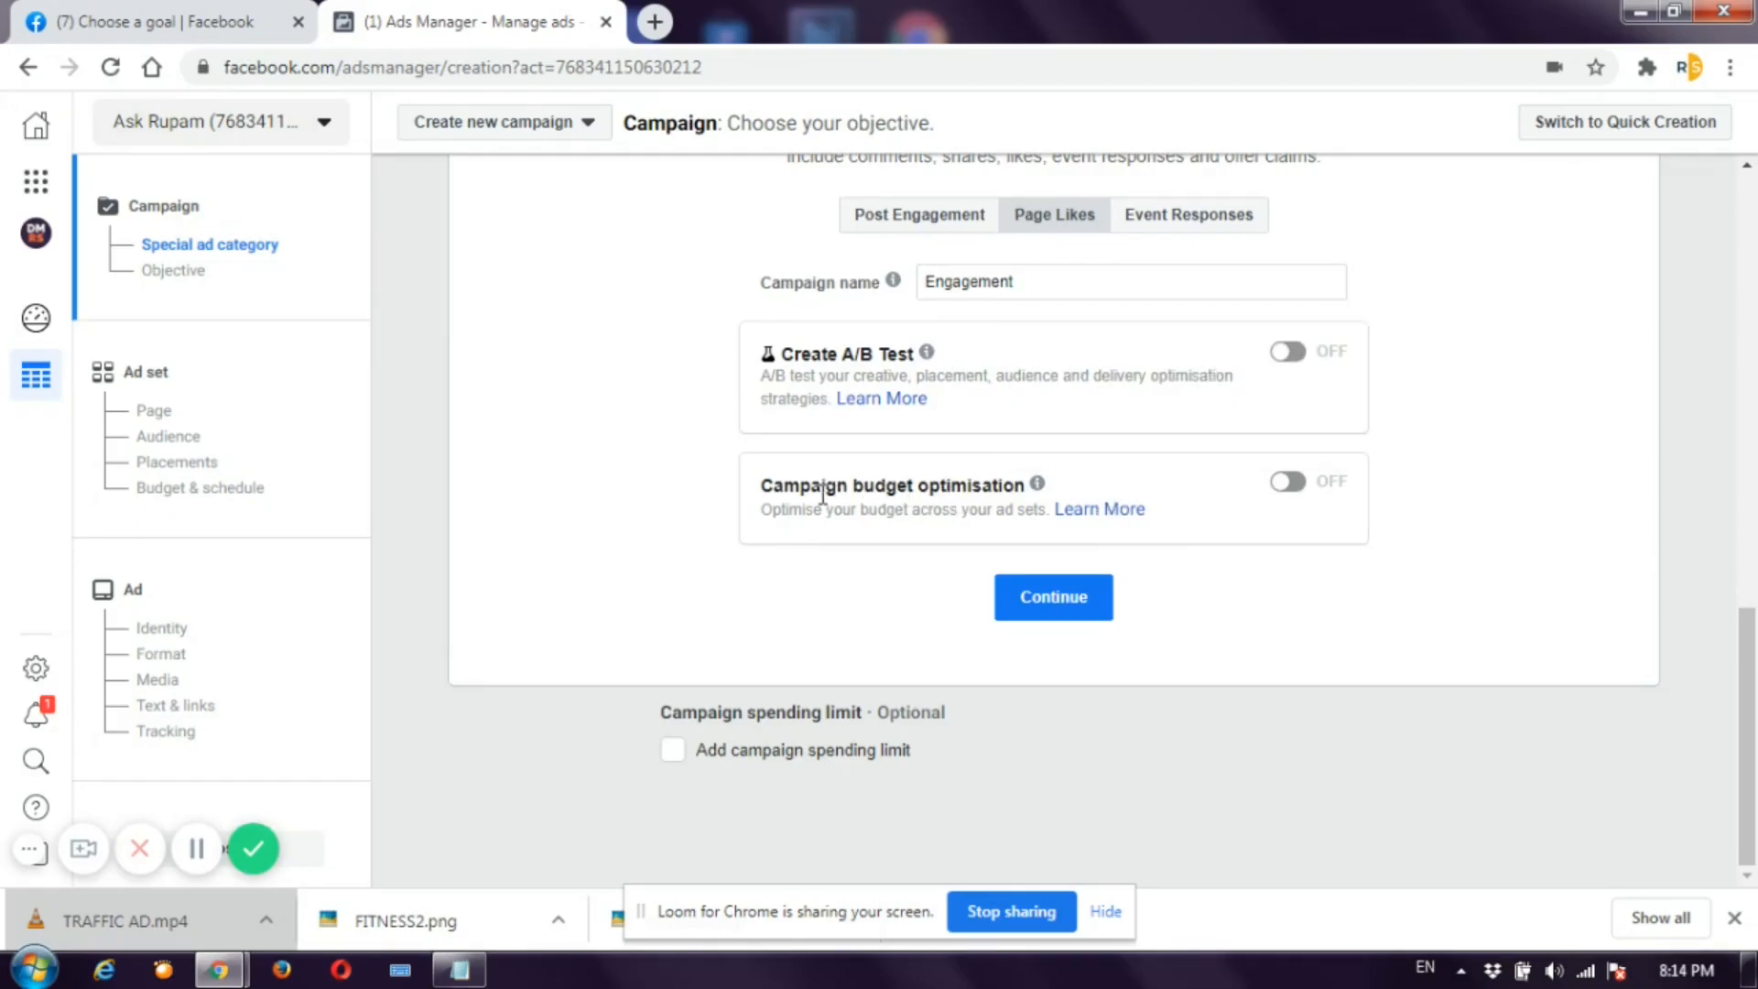
pyautogui.click(1080, 604)
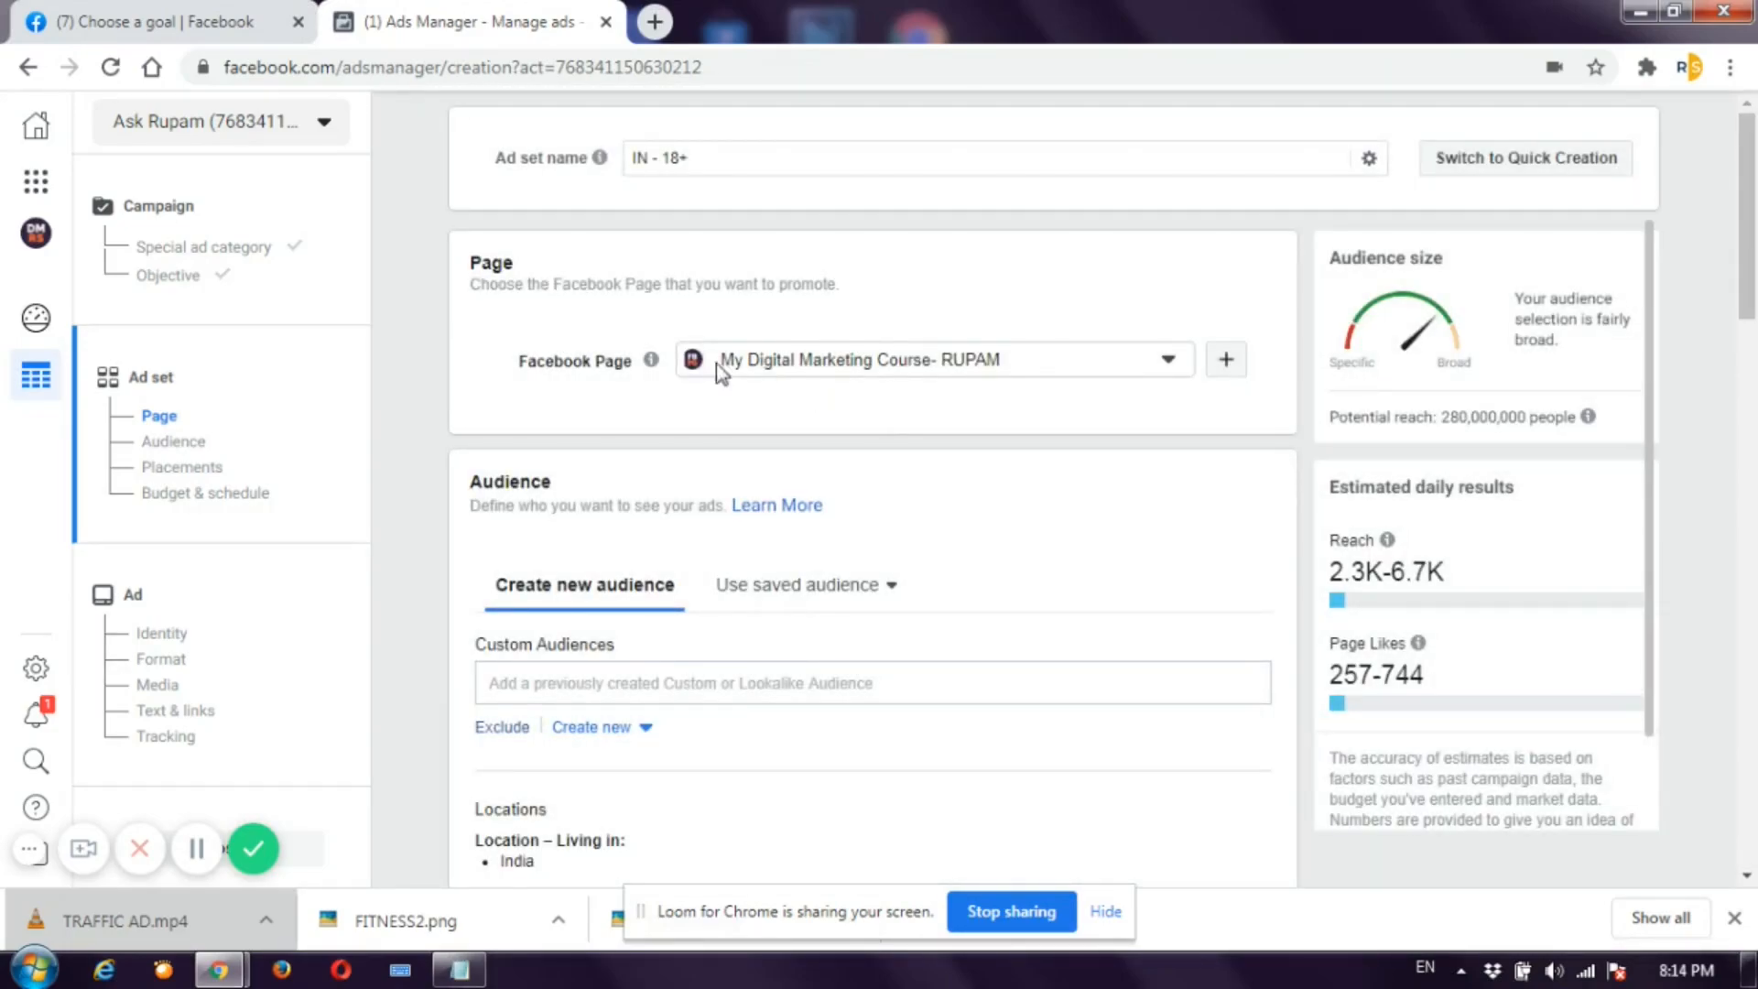
# - Rename the ad set as "IN - 18-34 Digital marketing"
pyautogui.click(695, 160)
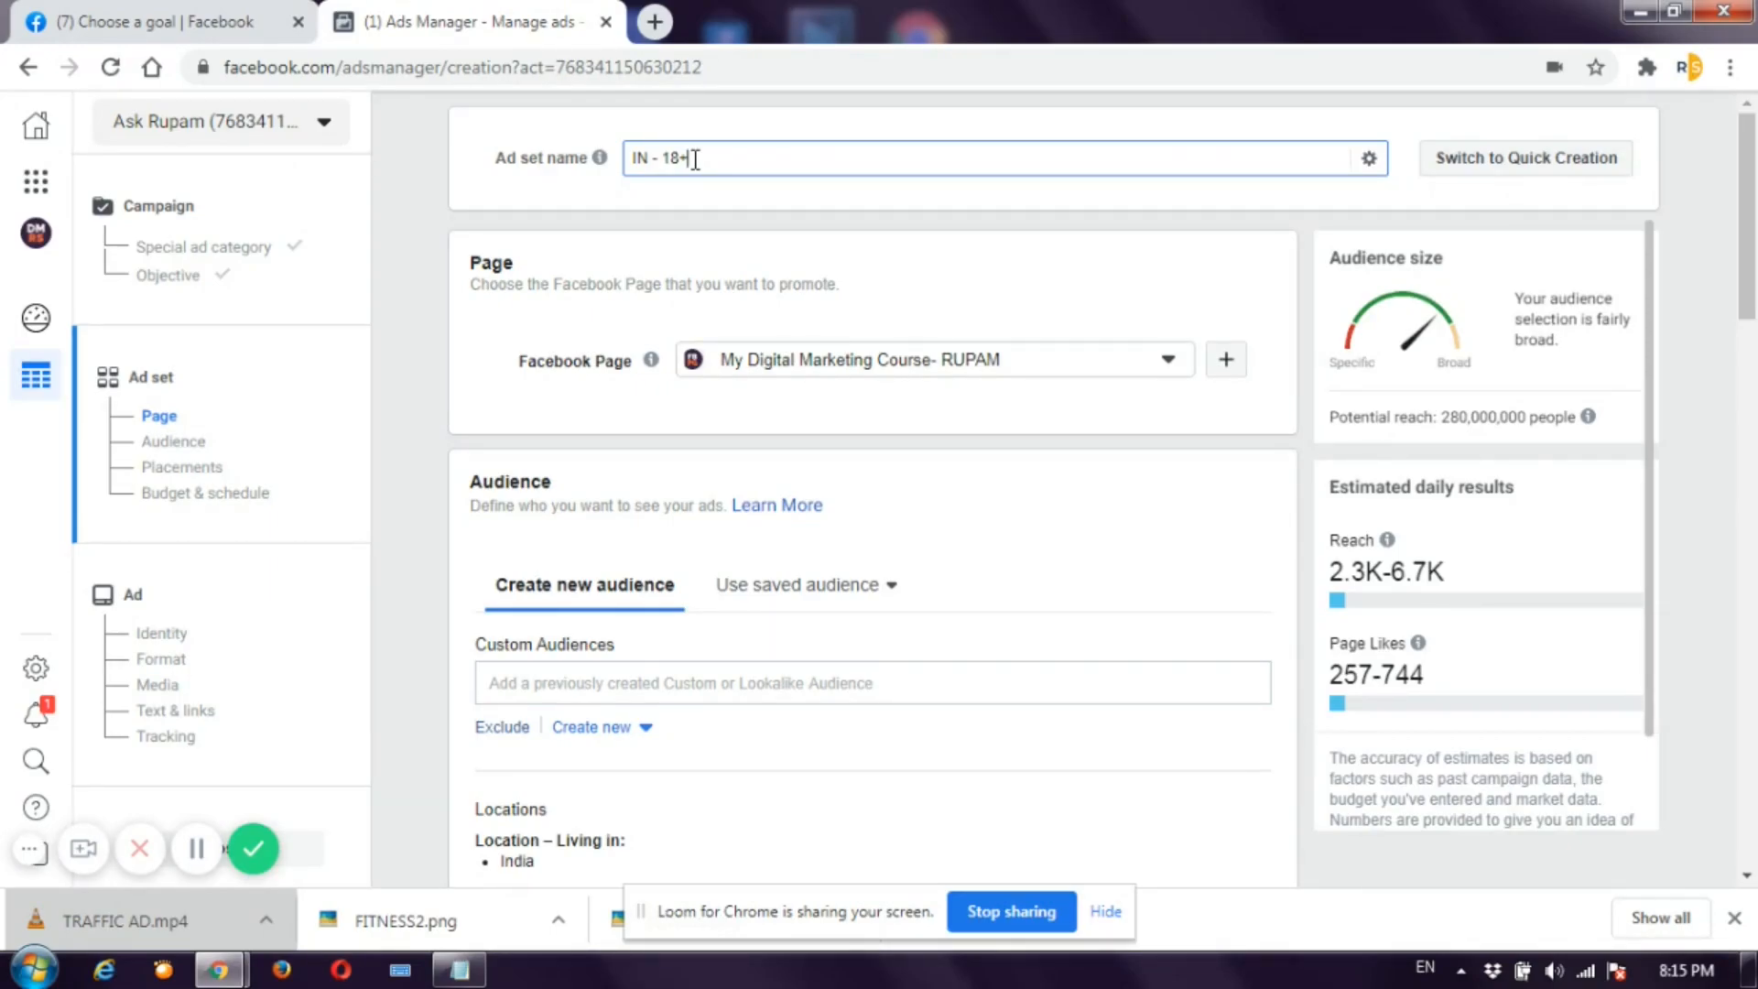
pyautogui.write('34')
pyautogui.press('BackSpace')
pyautogui.press('BackSpace')
pyautogui.press('BackSpace')
pyautogui.write('-35')
pyautogui.write(' D')
pyautogui.write('ig')
pyautogui.write('ital ')
pyautogui.write('mark')
pyautogui.write('eting')
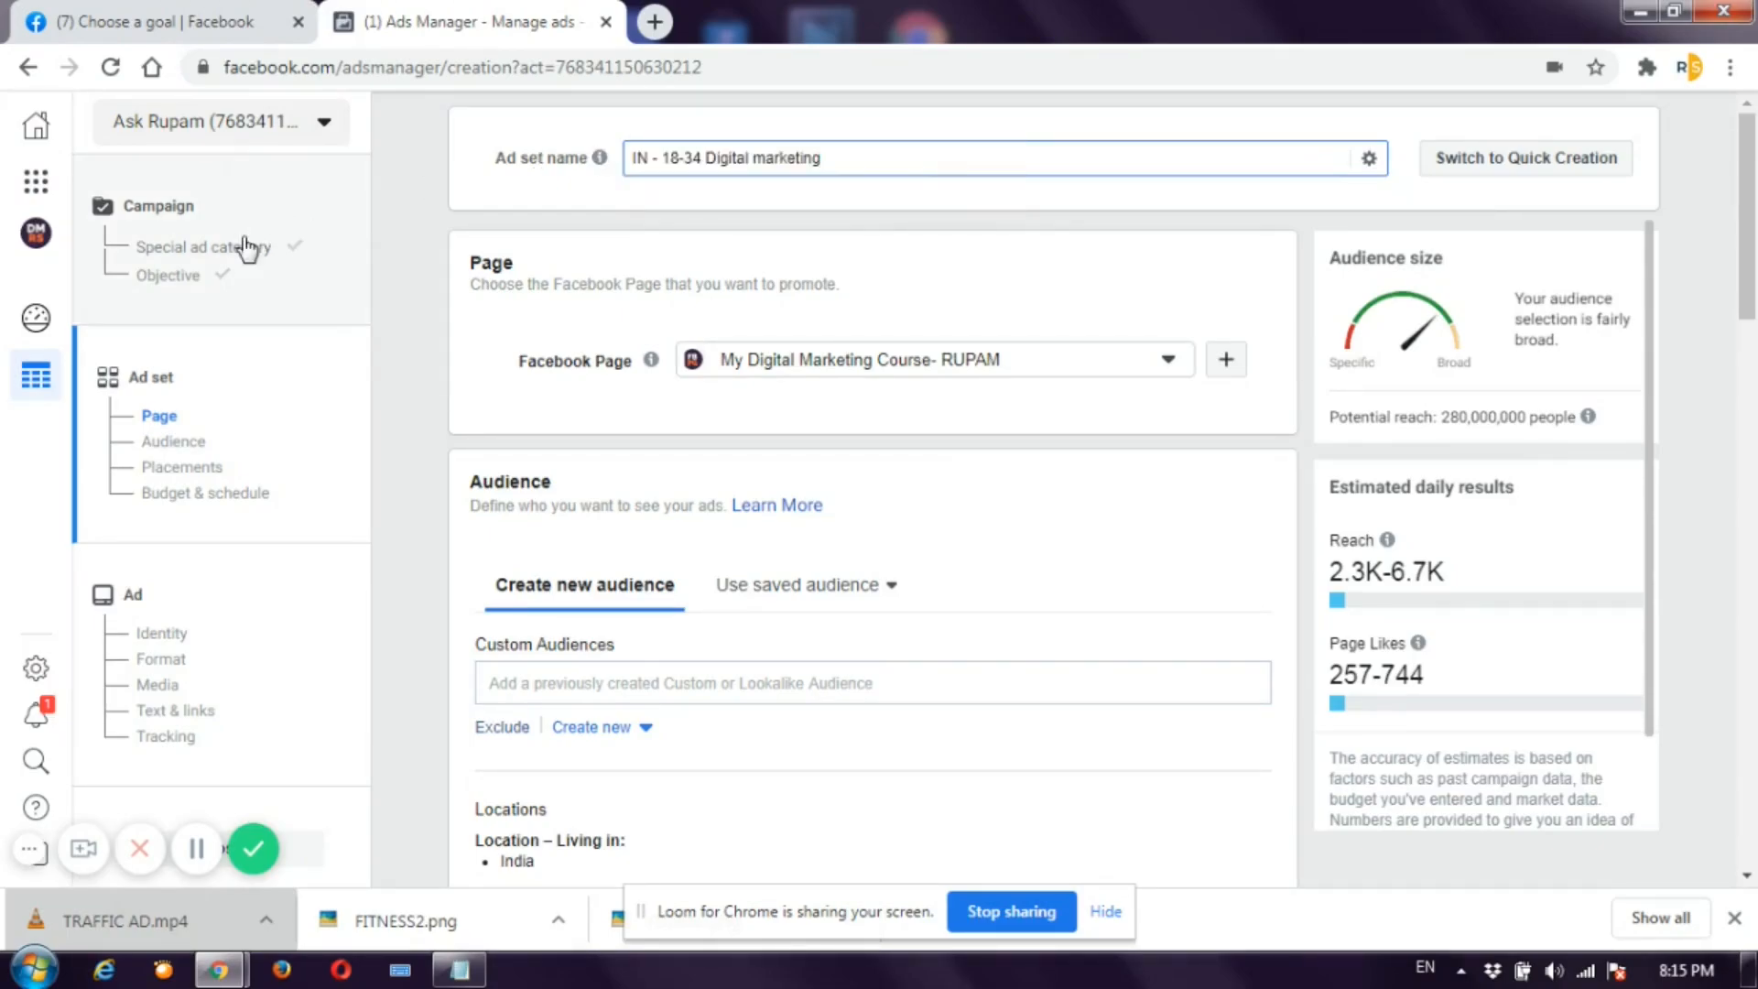
# - Return to the campaign objective and extend the campaign name with "3-10" before "Engagement" and "page like" after it
pyautogui.click(245, 257)
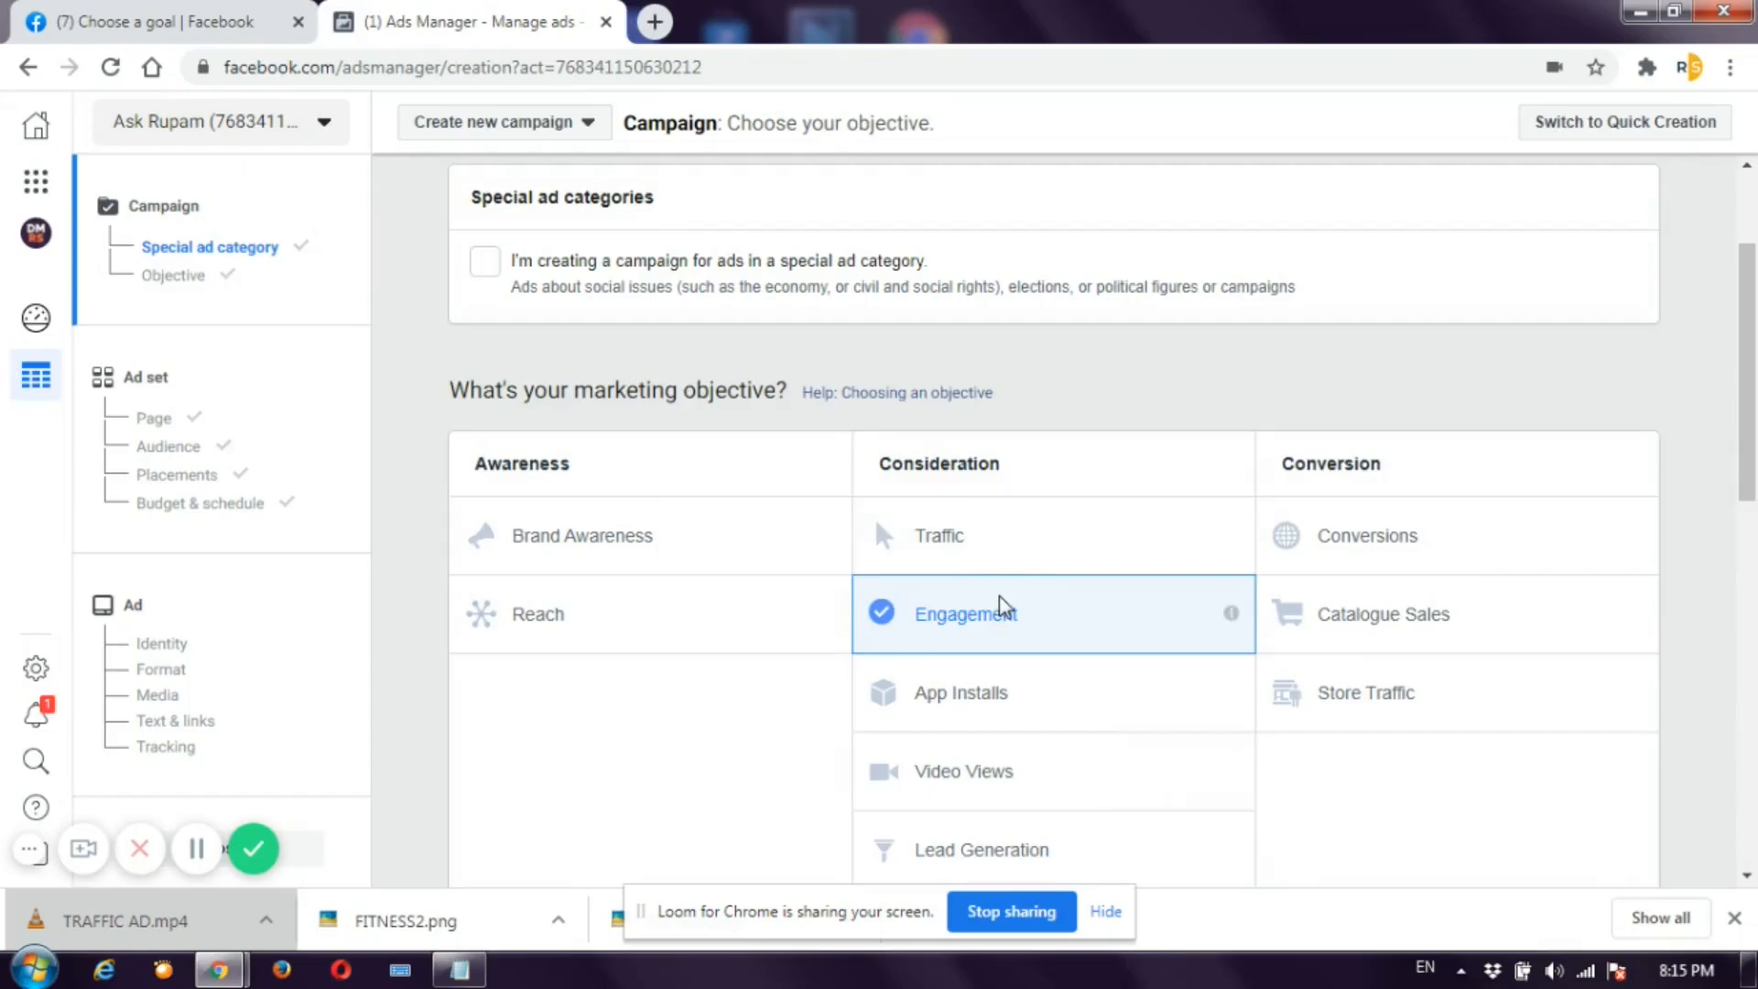
pyautogui.click(1004, 607)
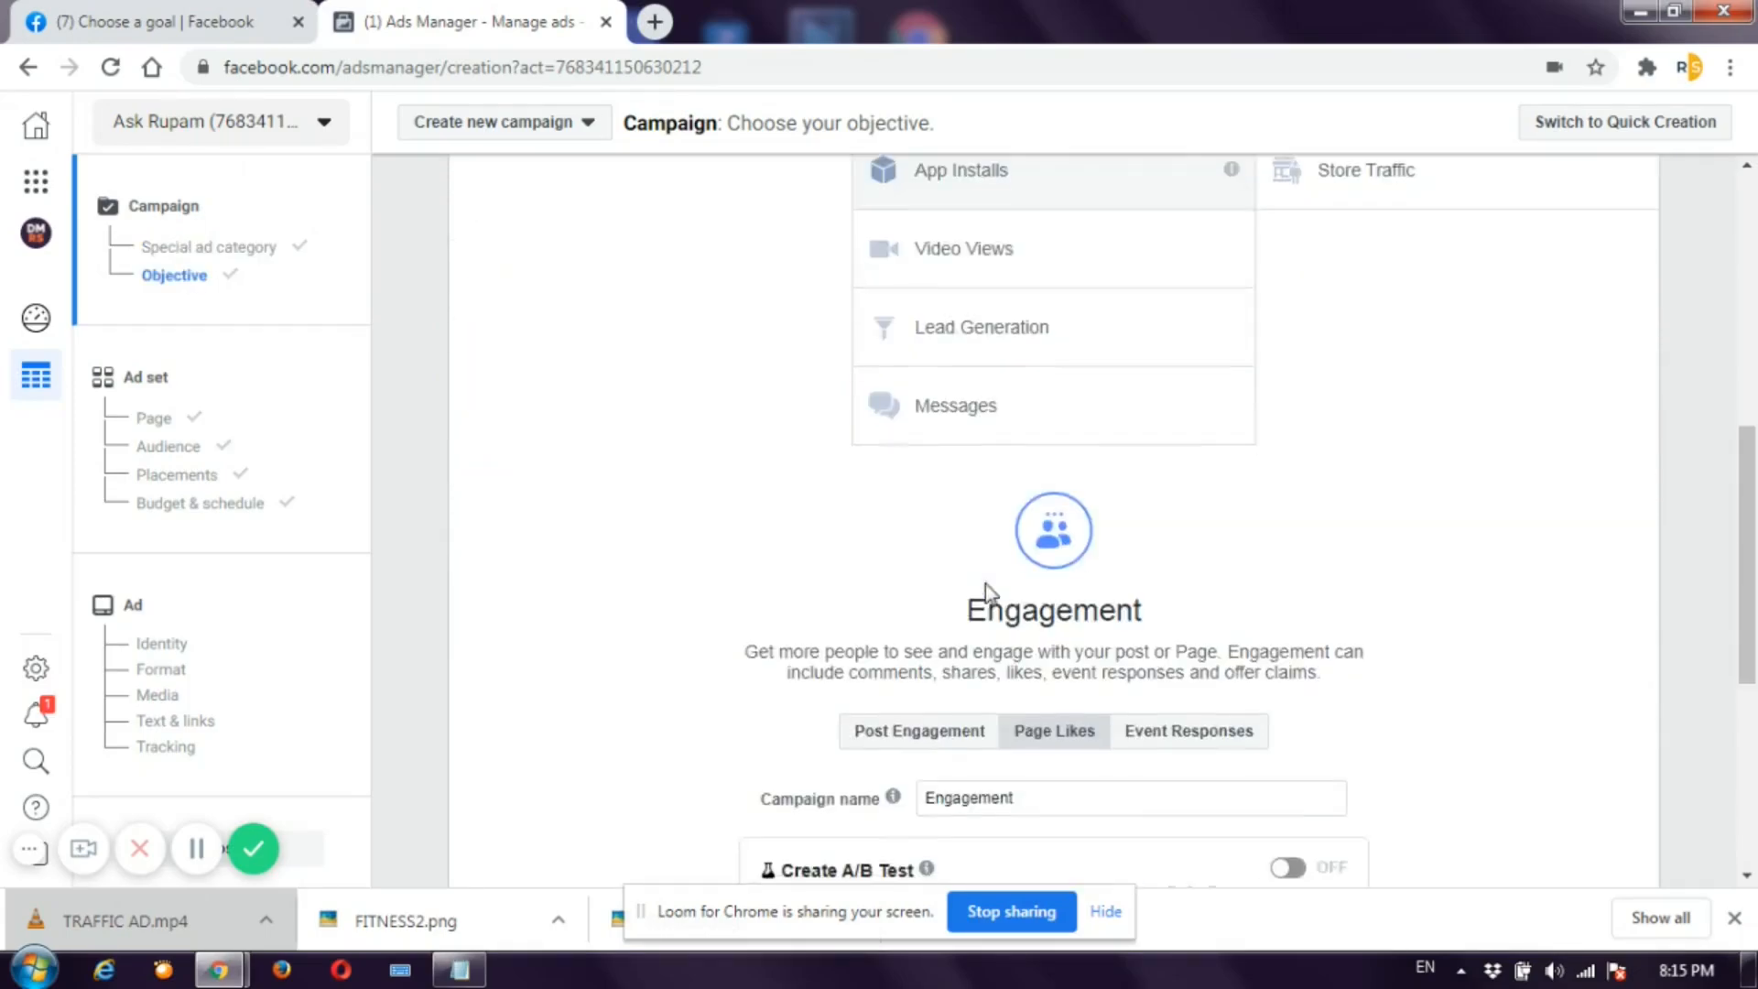
pyautogui.click(1026, 418)
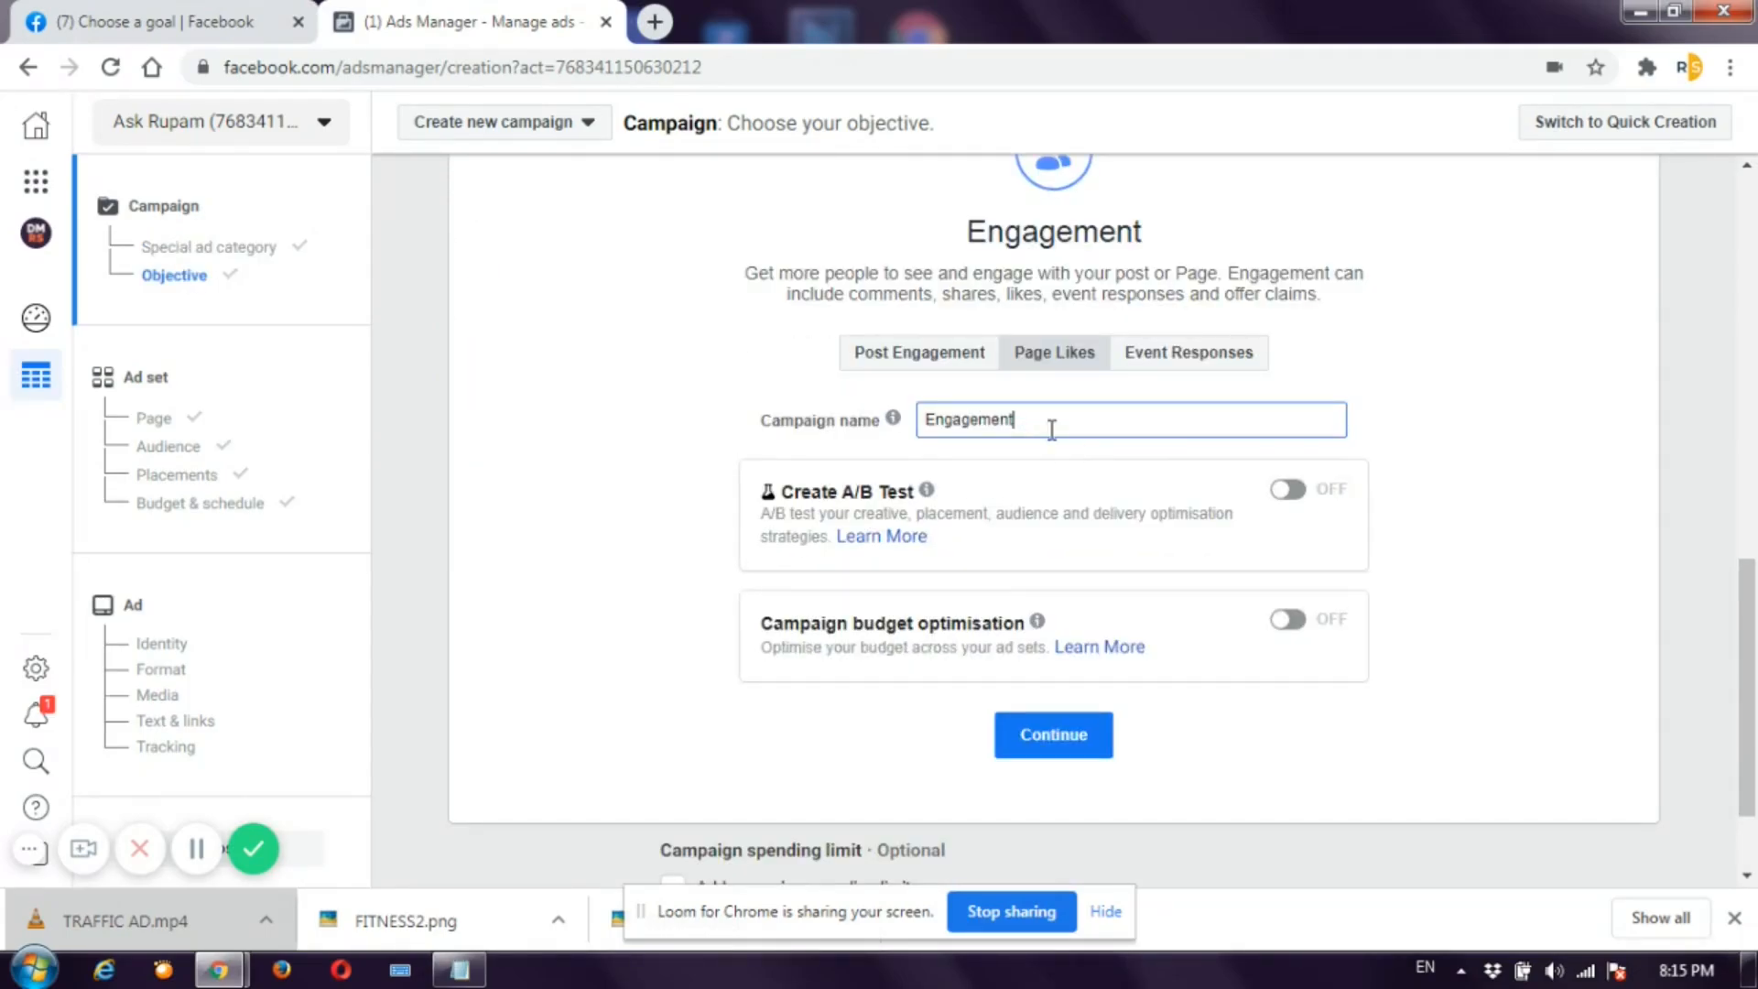
pyautogui.click(930, 424)
pyautogui.write('3')
pyautogui.write('-')
pyautogui.write('10')
pyautogui.click(1057, 424)
pyautogui.write('page like')
# - Go back to the ad set and set the audience's maximum age to 34
pyautogui.click(170, 419)
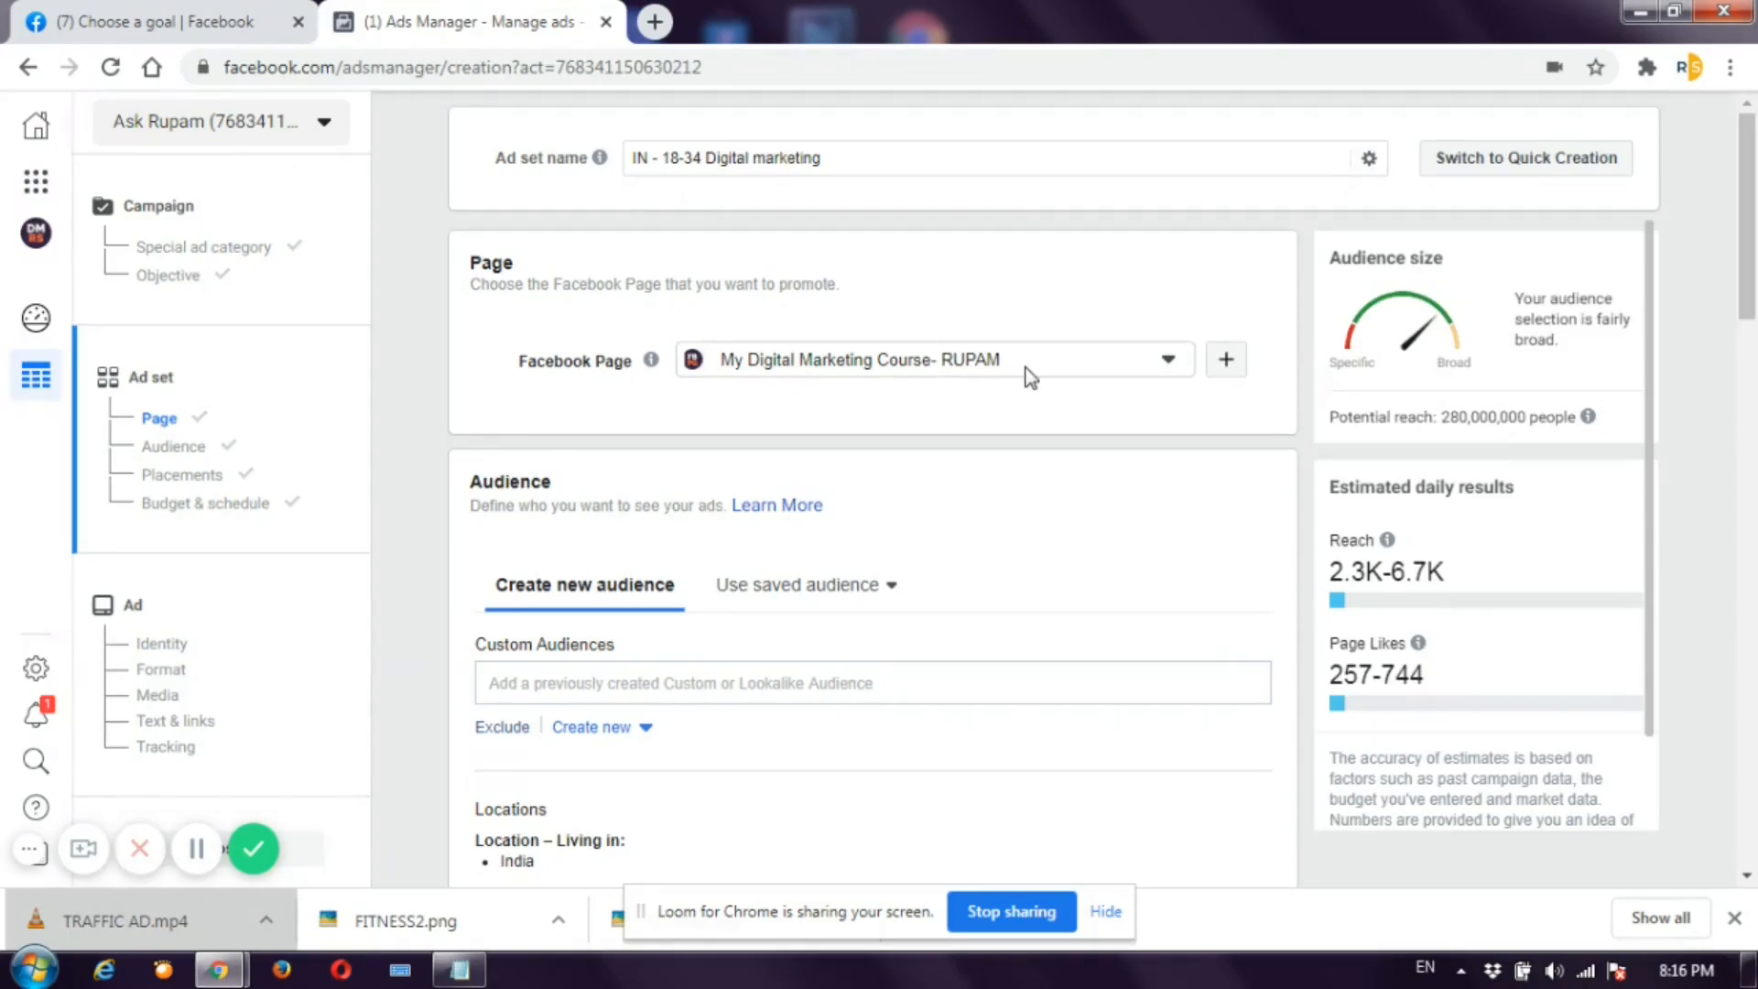
pyautogui.scroll(-2, 723, 421)
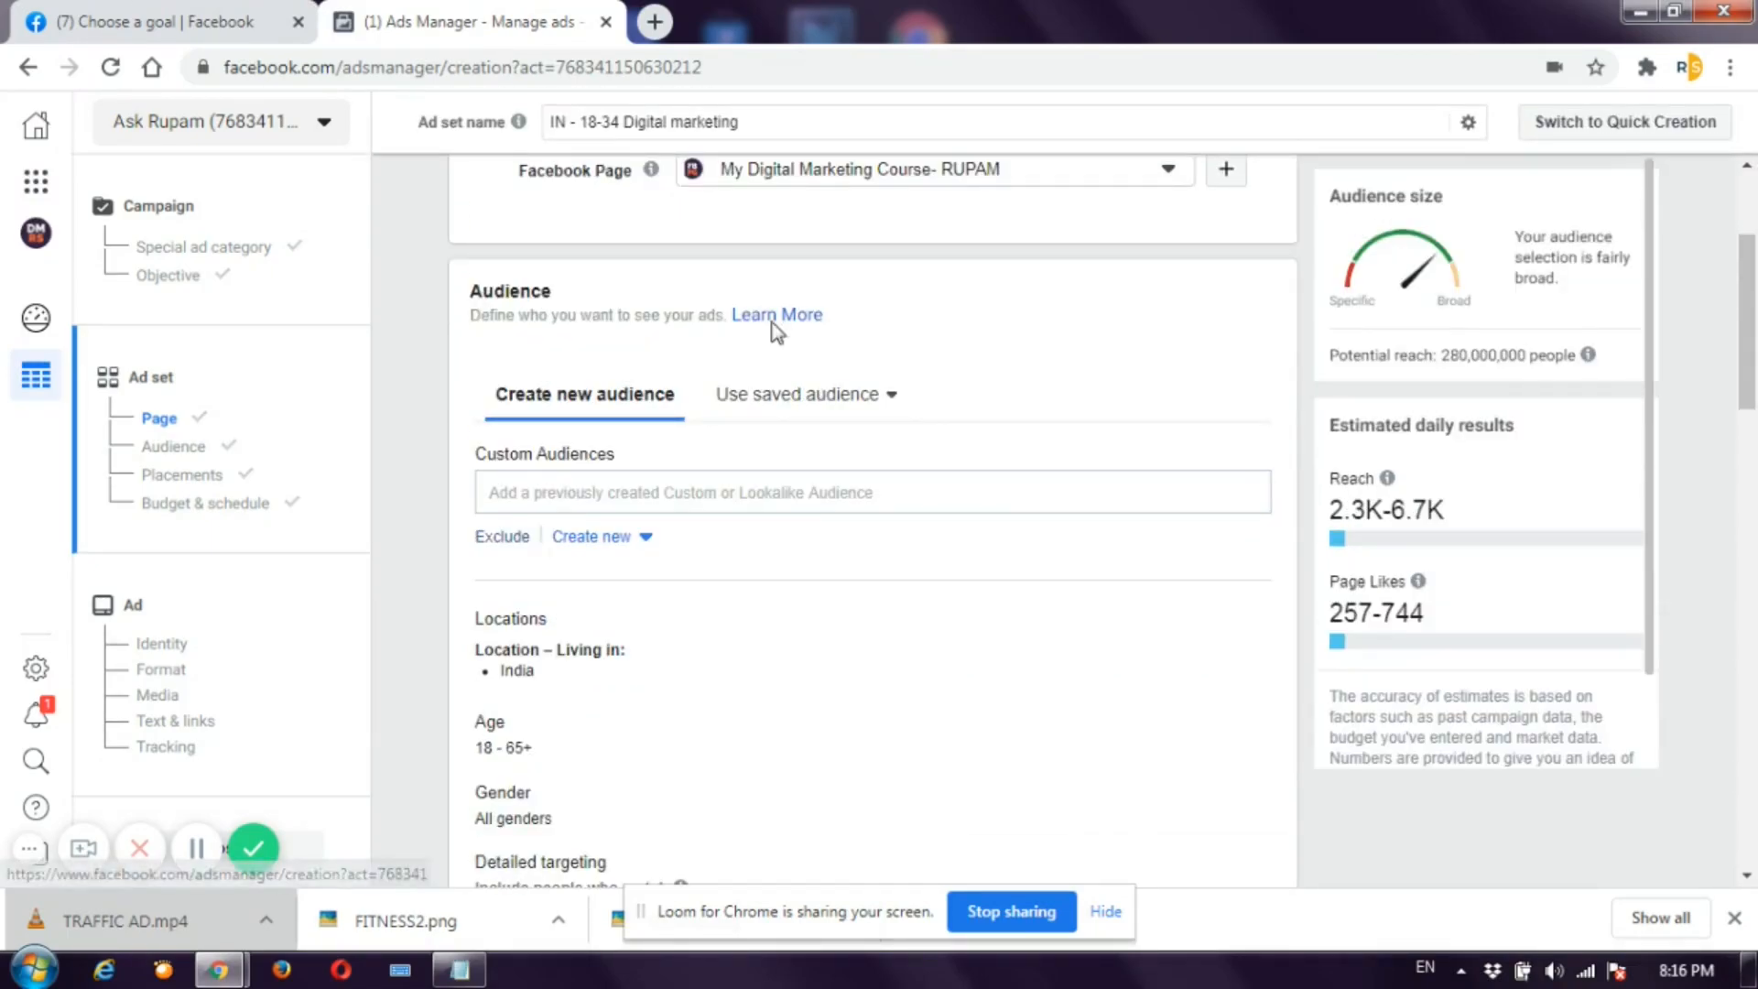
pyautogui.scroll(-1, 579, 418)
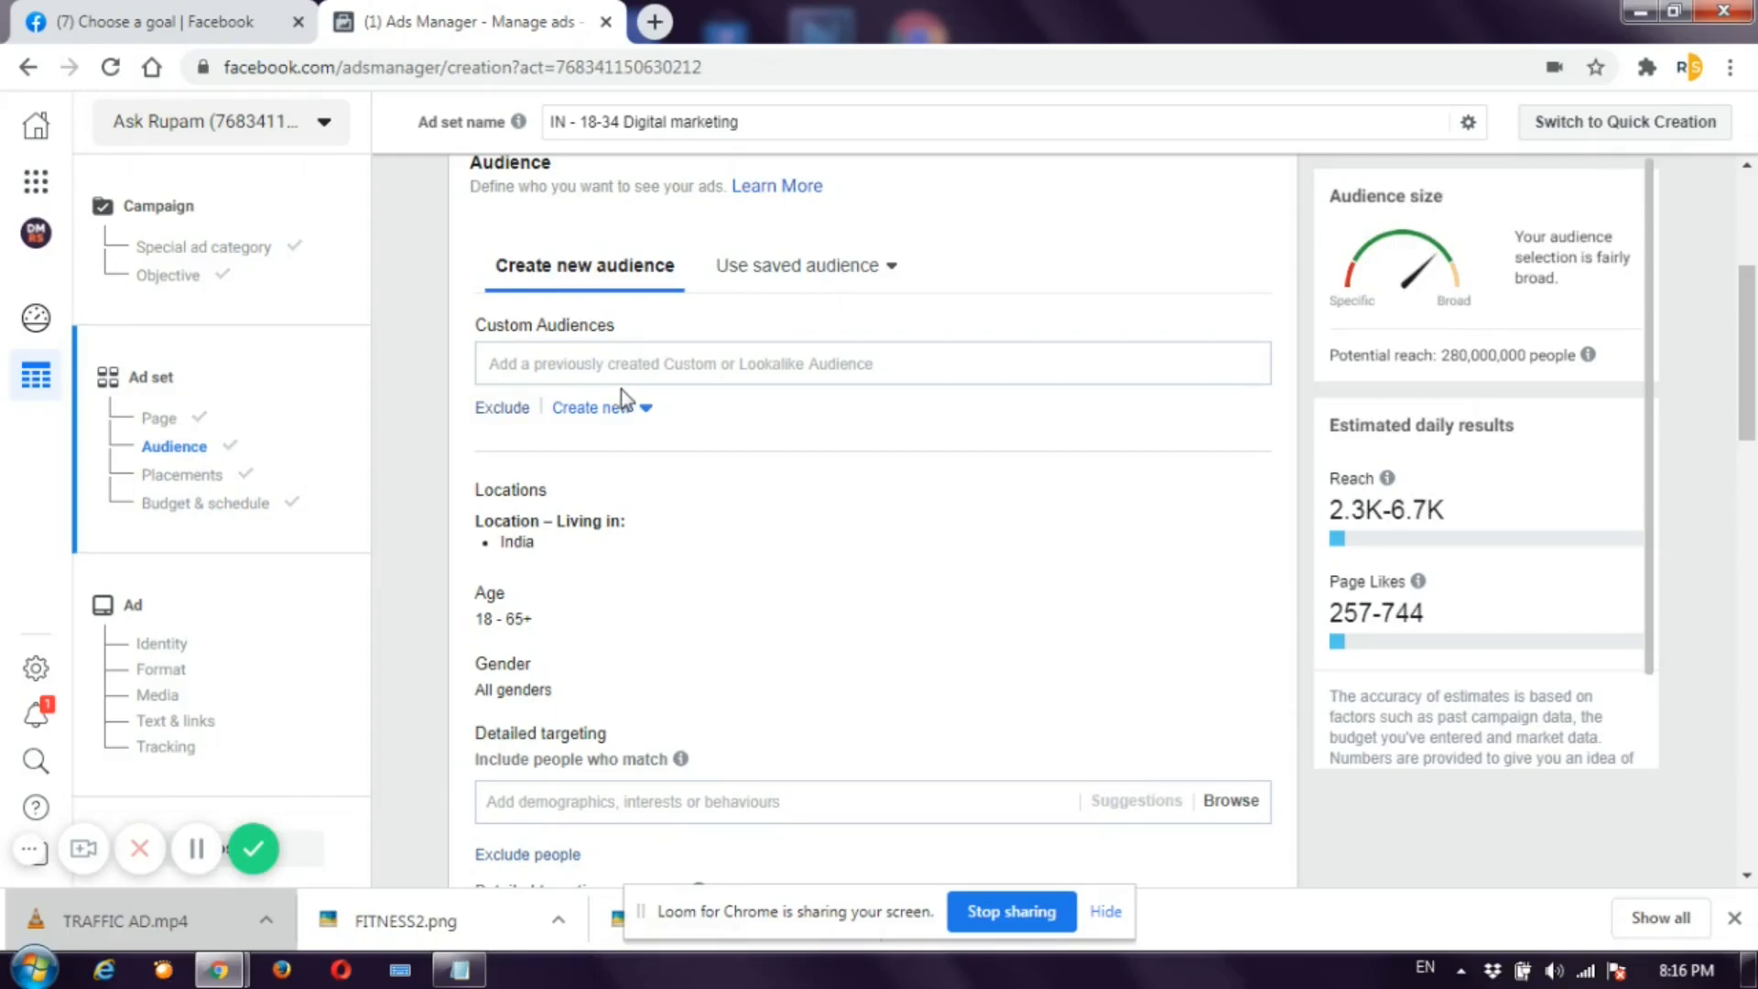
pyautogui.scroll(-3, 624, 378)
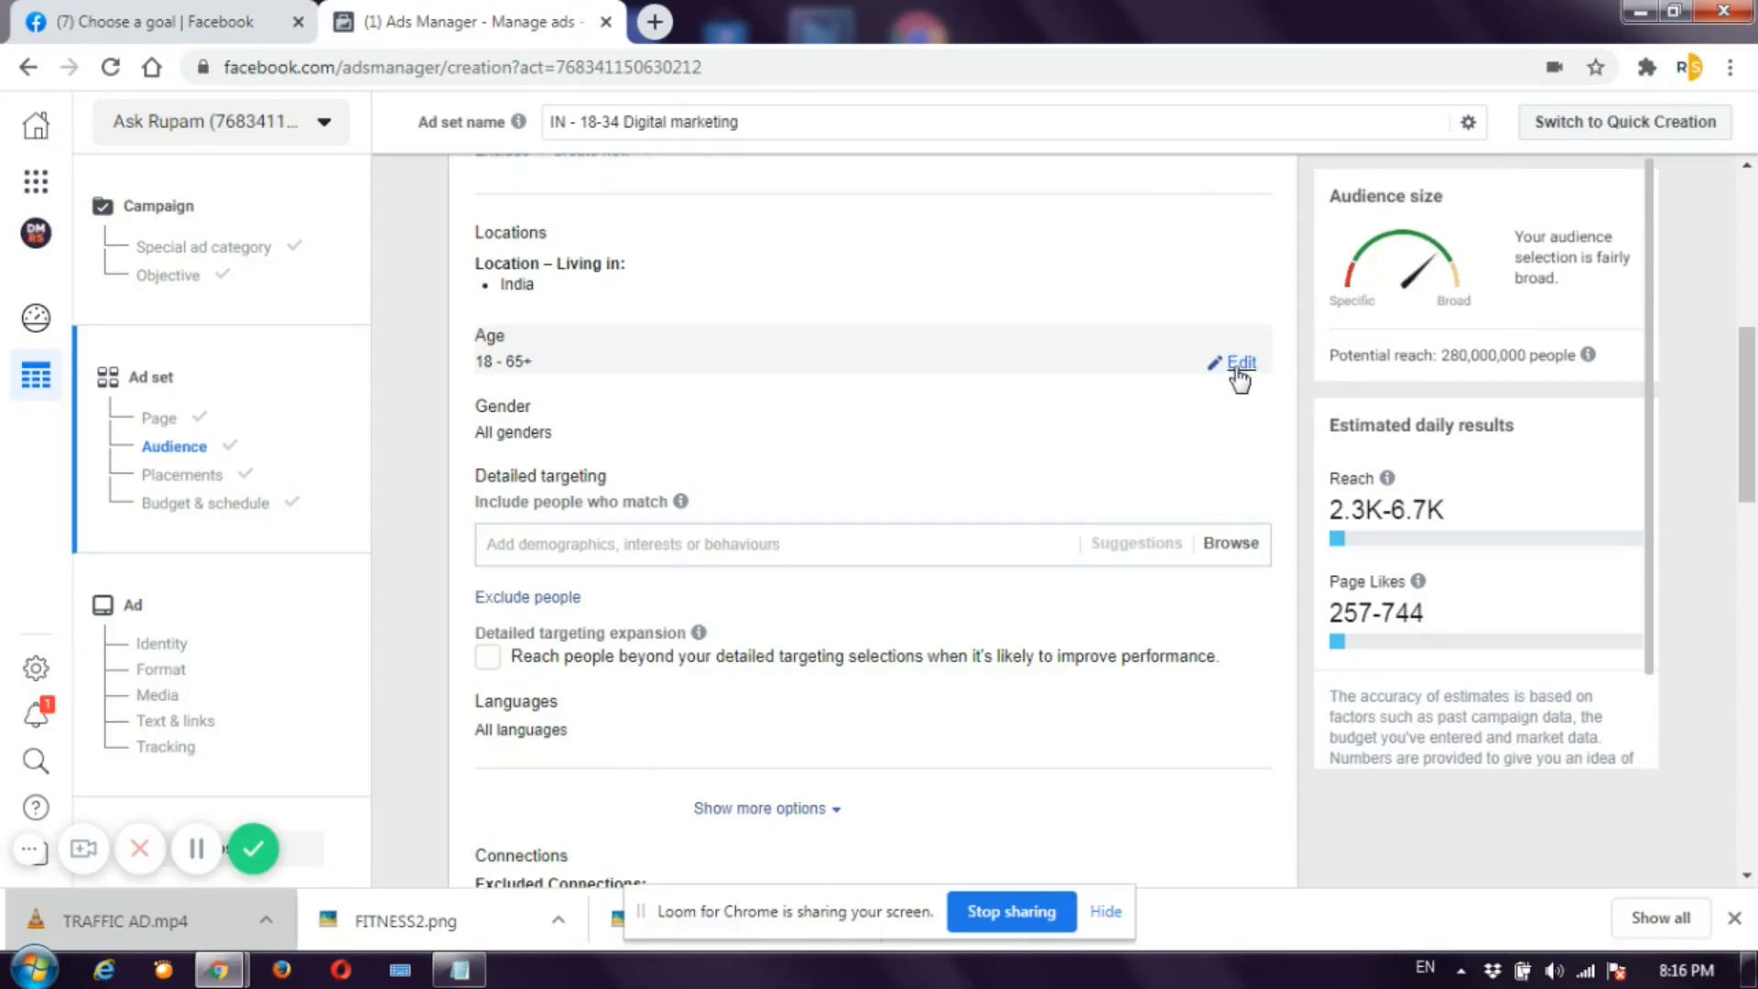
pyautogui.click(1236, 366)
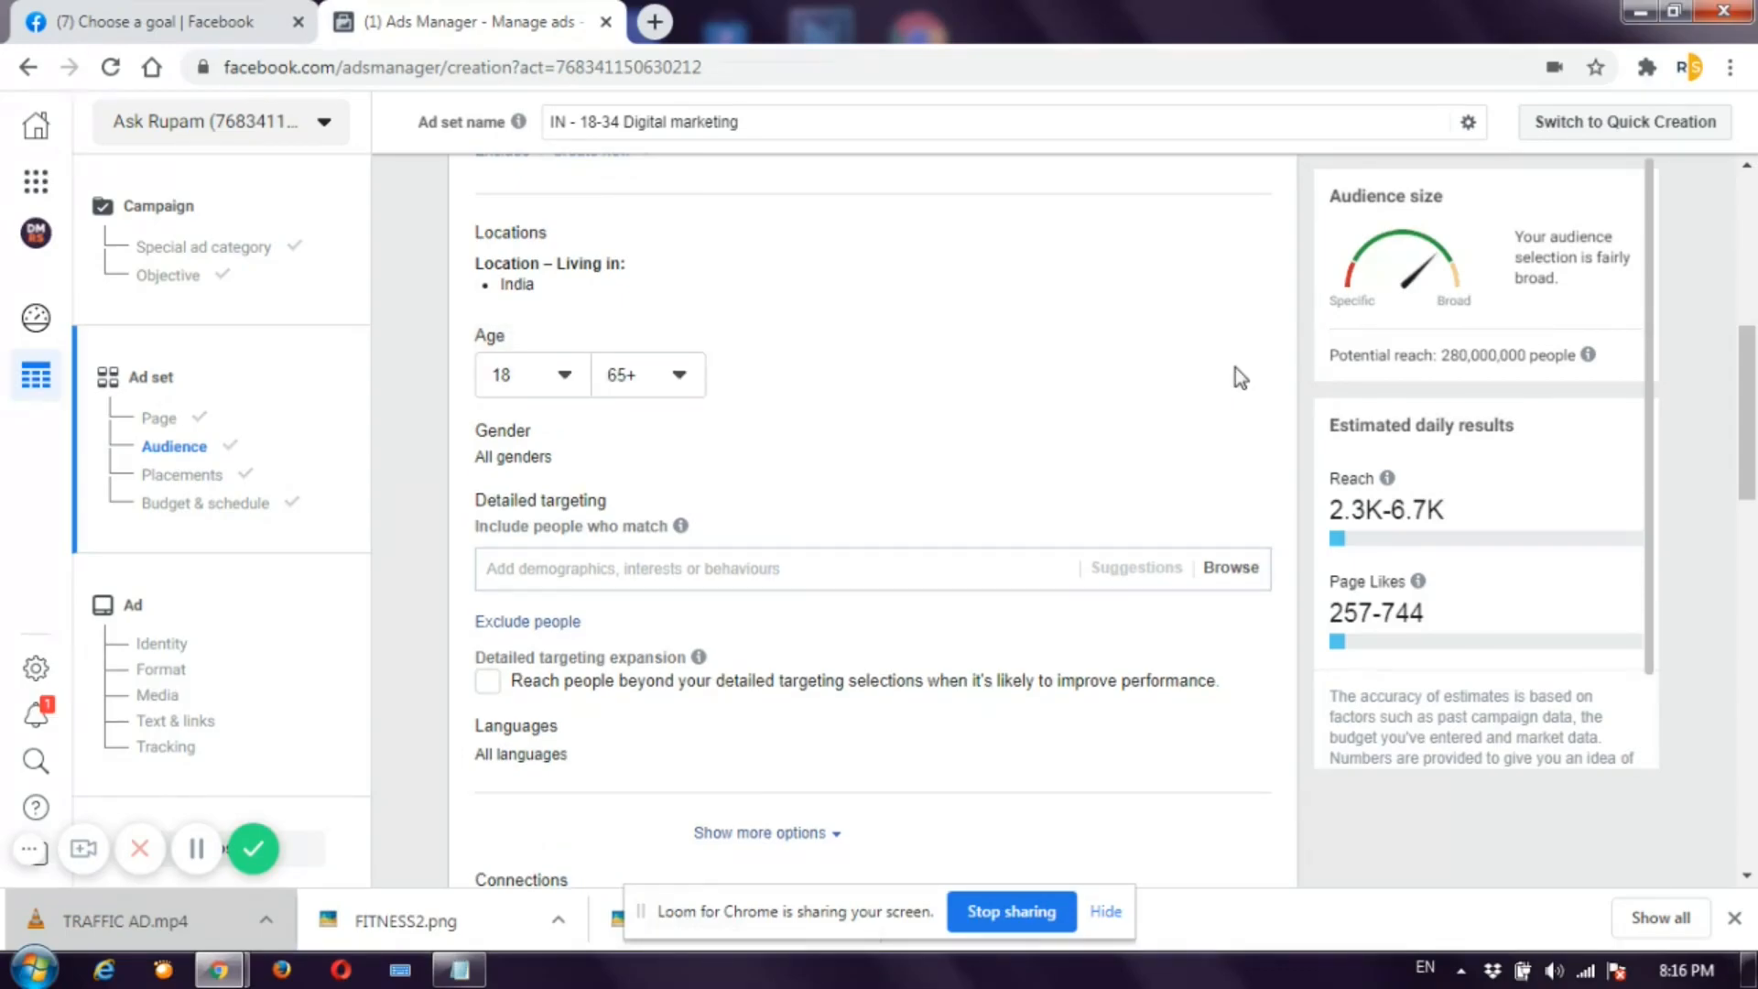
pyautogui.click(676, 382)
pyautogui.scroll(6, 675, 501)
pyautogui.scroll(4, 675, 506)
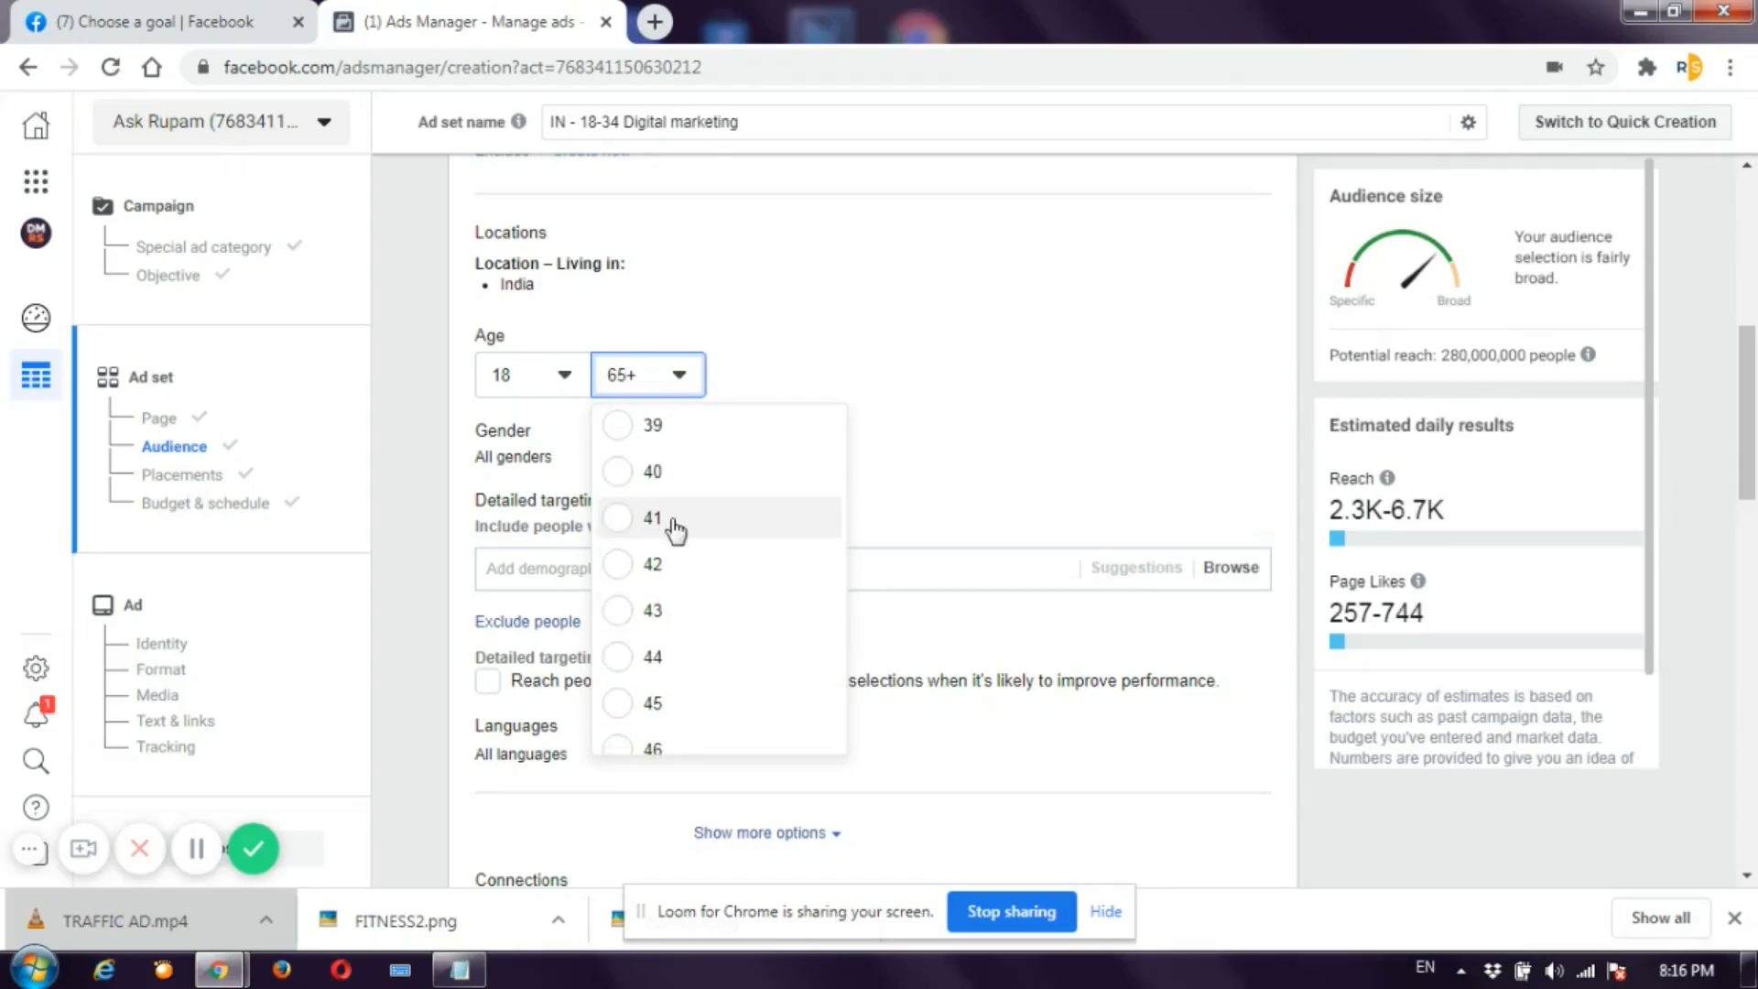
pyautogui.scroll(3, 676, 527)
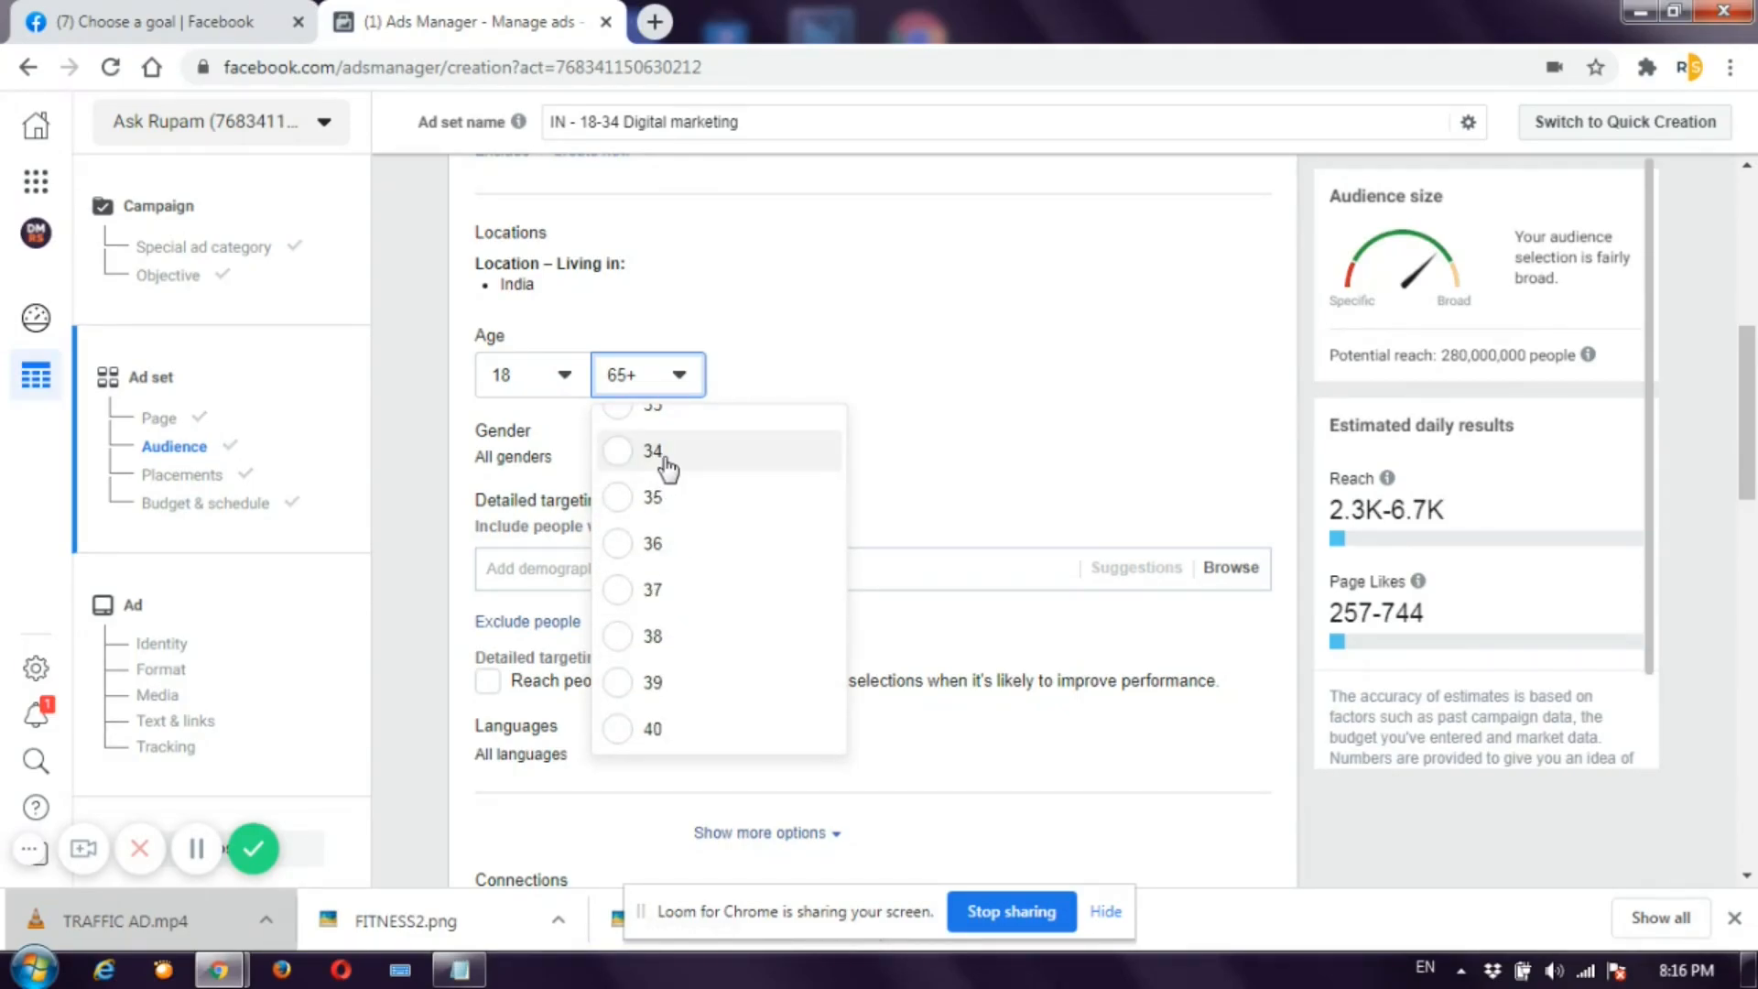
pyautogui.click(618, 450)
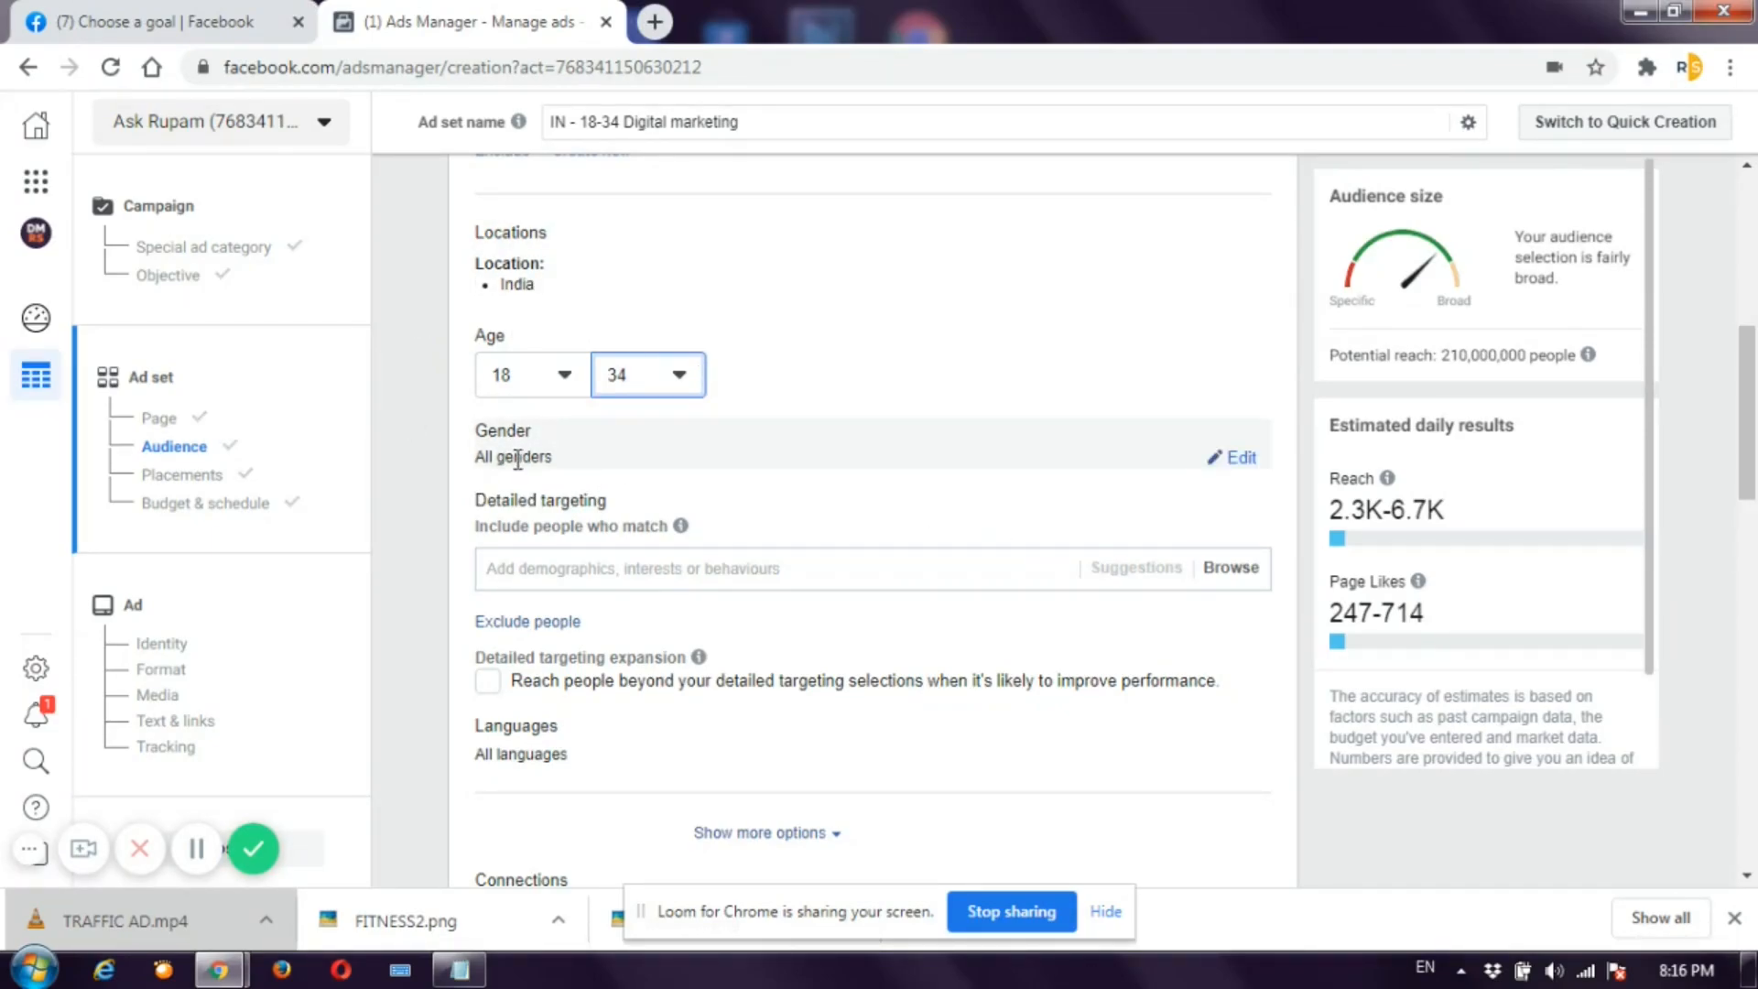
# - Add the Digital marketing interest to the audience's detailed targeting
pyautogui.scroll(-1, 646, 522)
pyautogui.click(578, 449)
pyautogui.write('d')
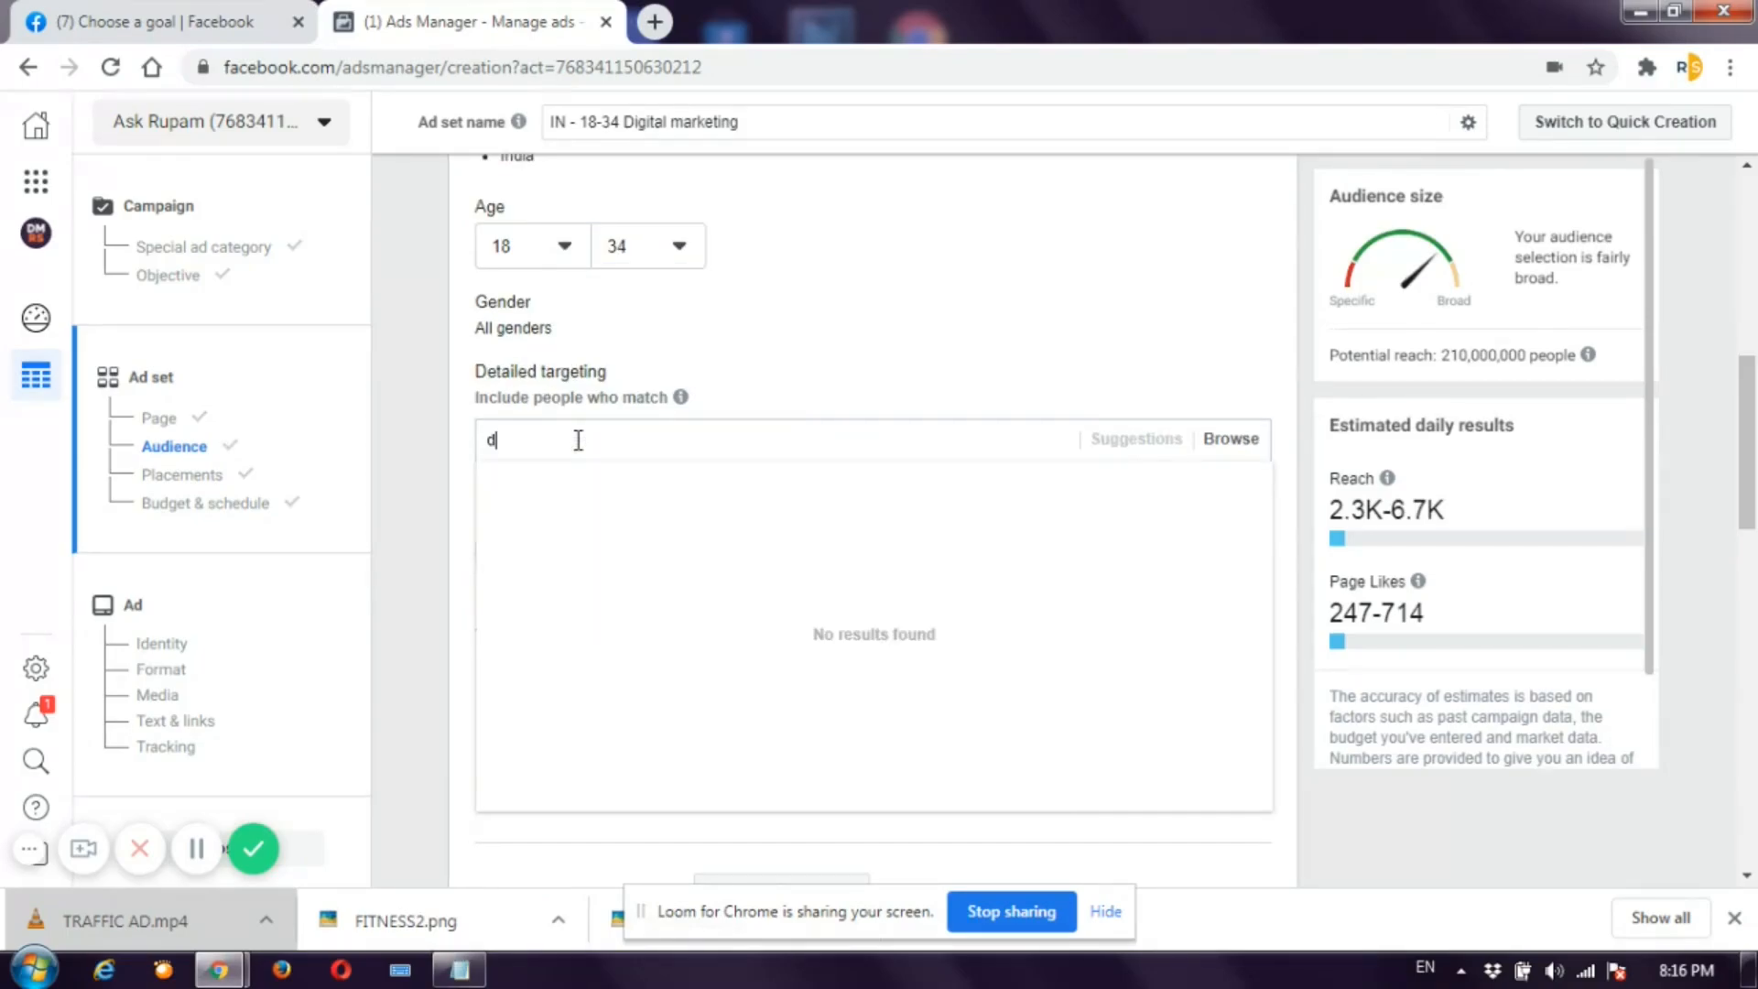
pyautogui.write('igital marketing')
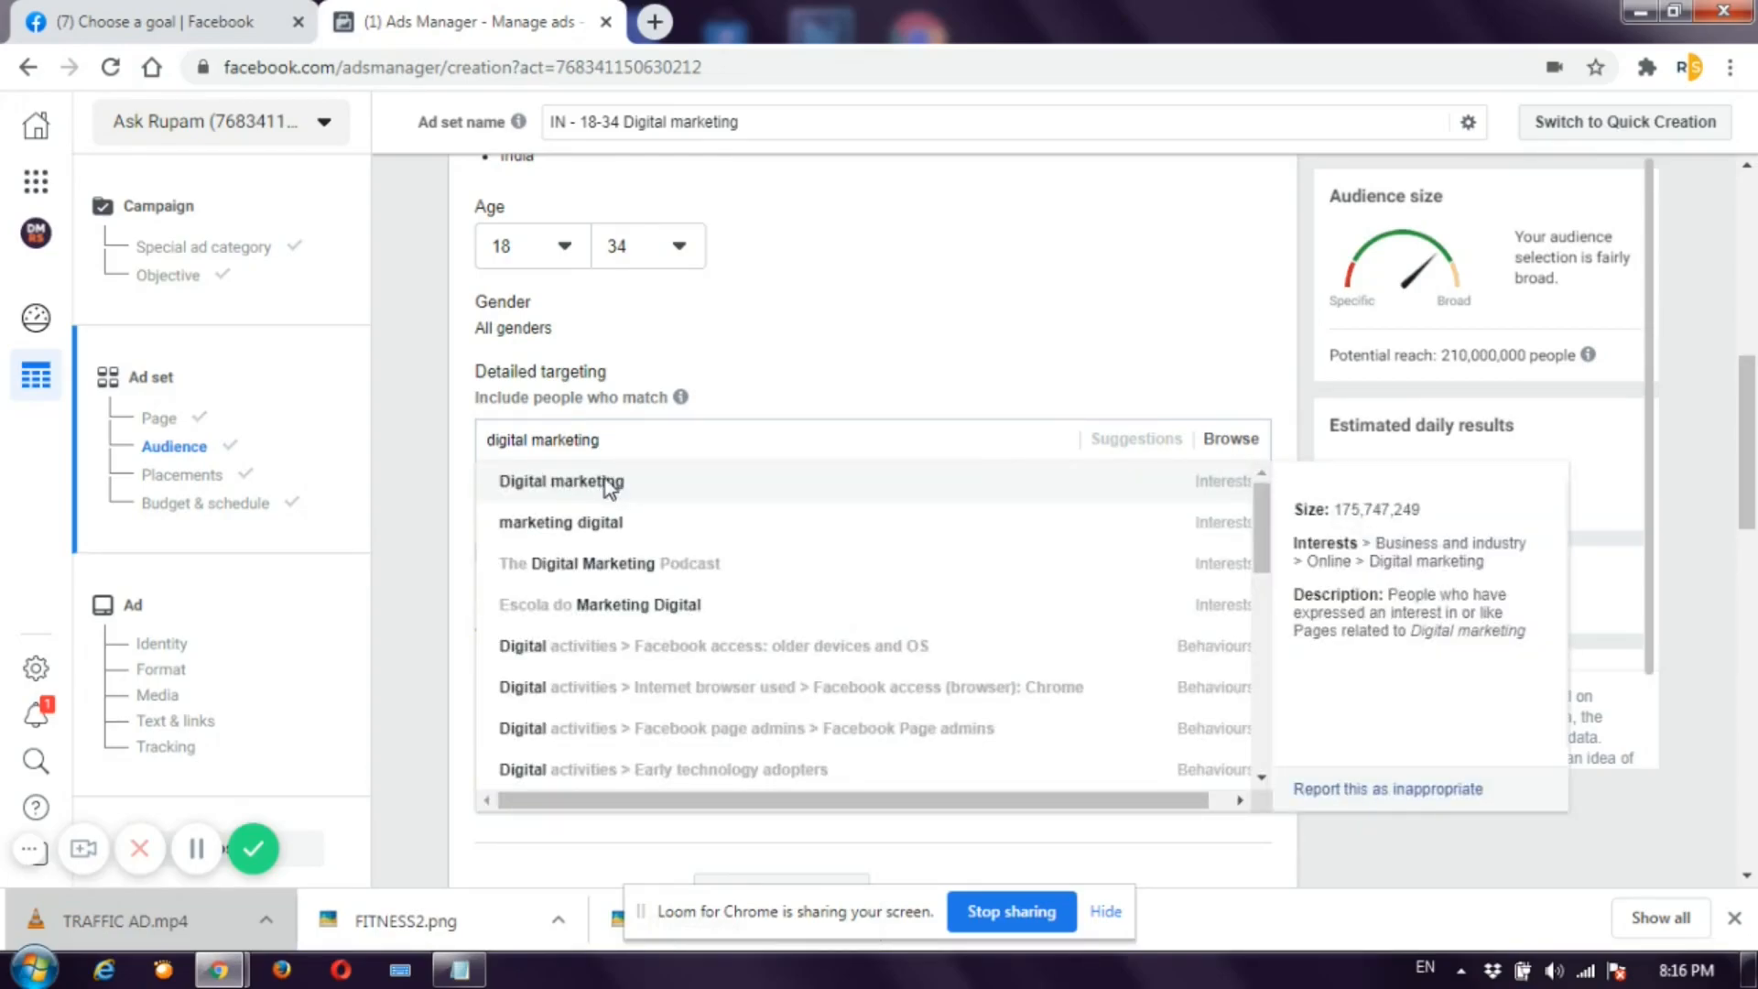
pyautogui.click(608, 481)
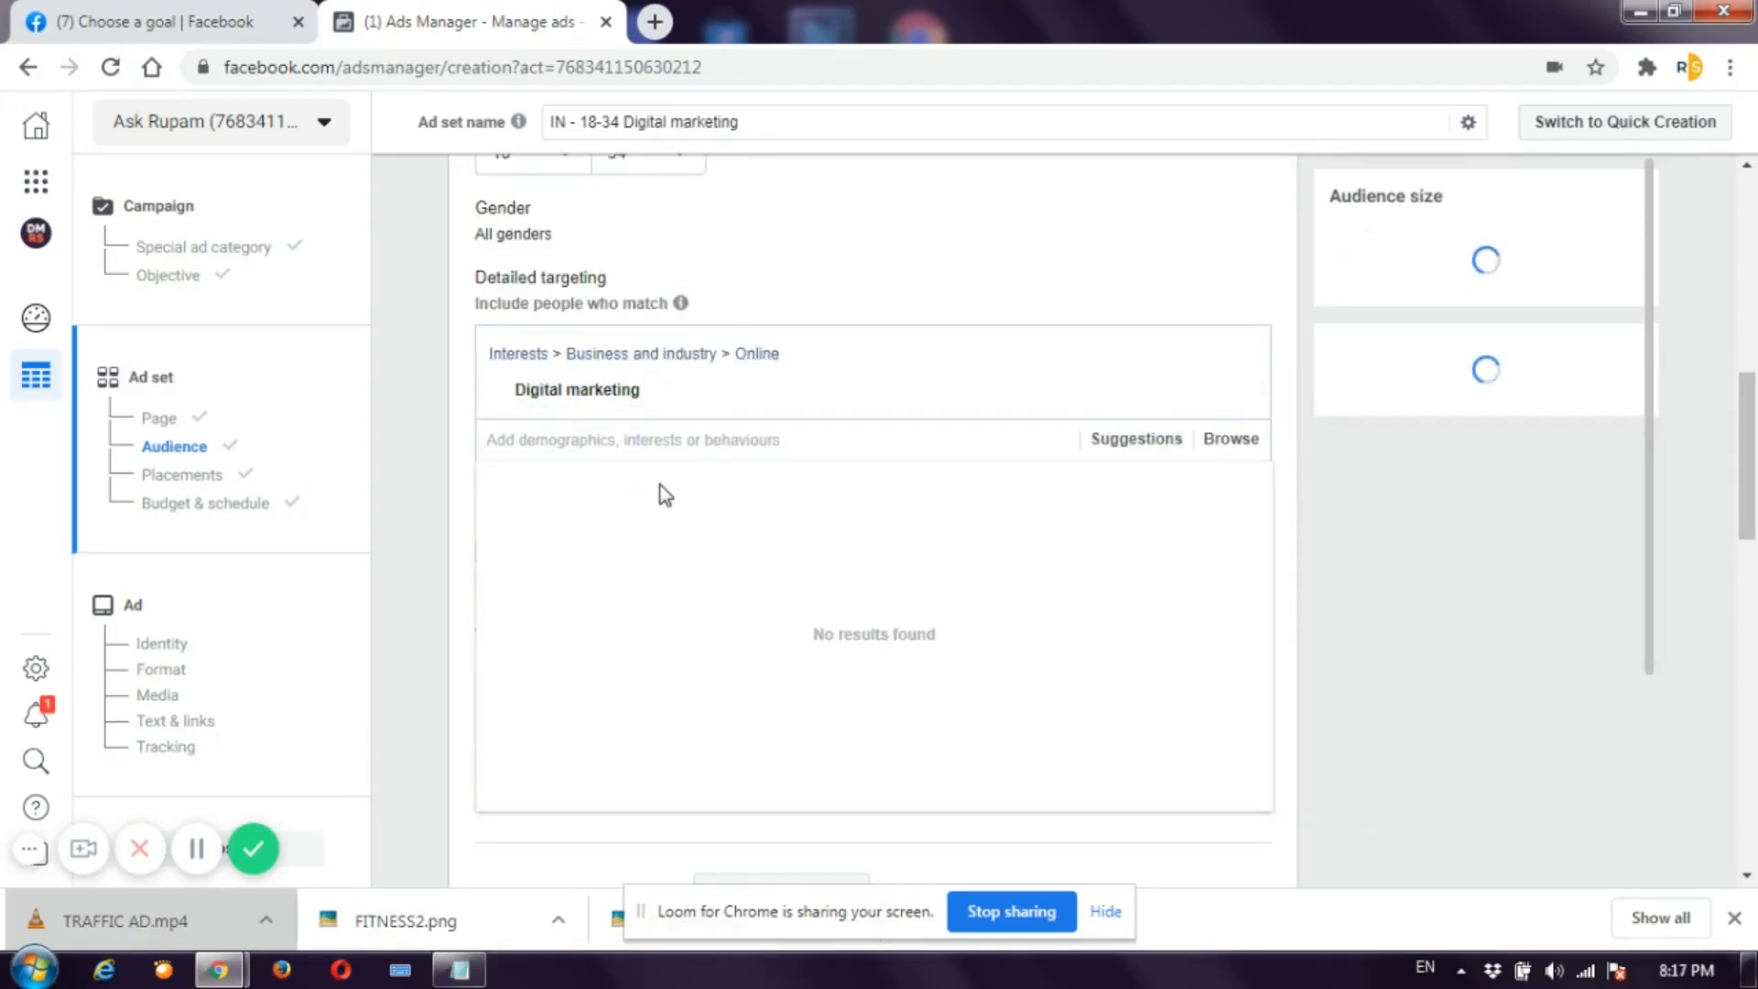
pyautogui.moveTo(646, 394)
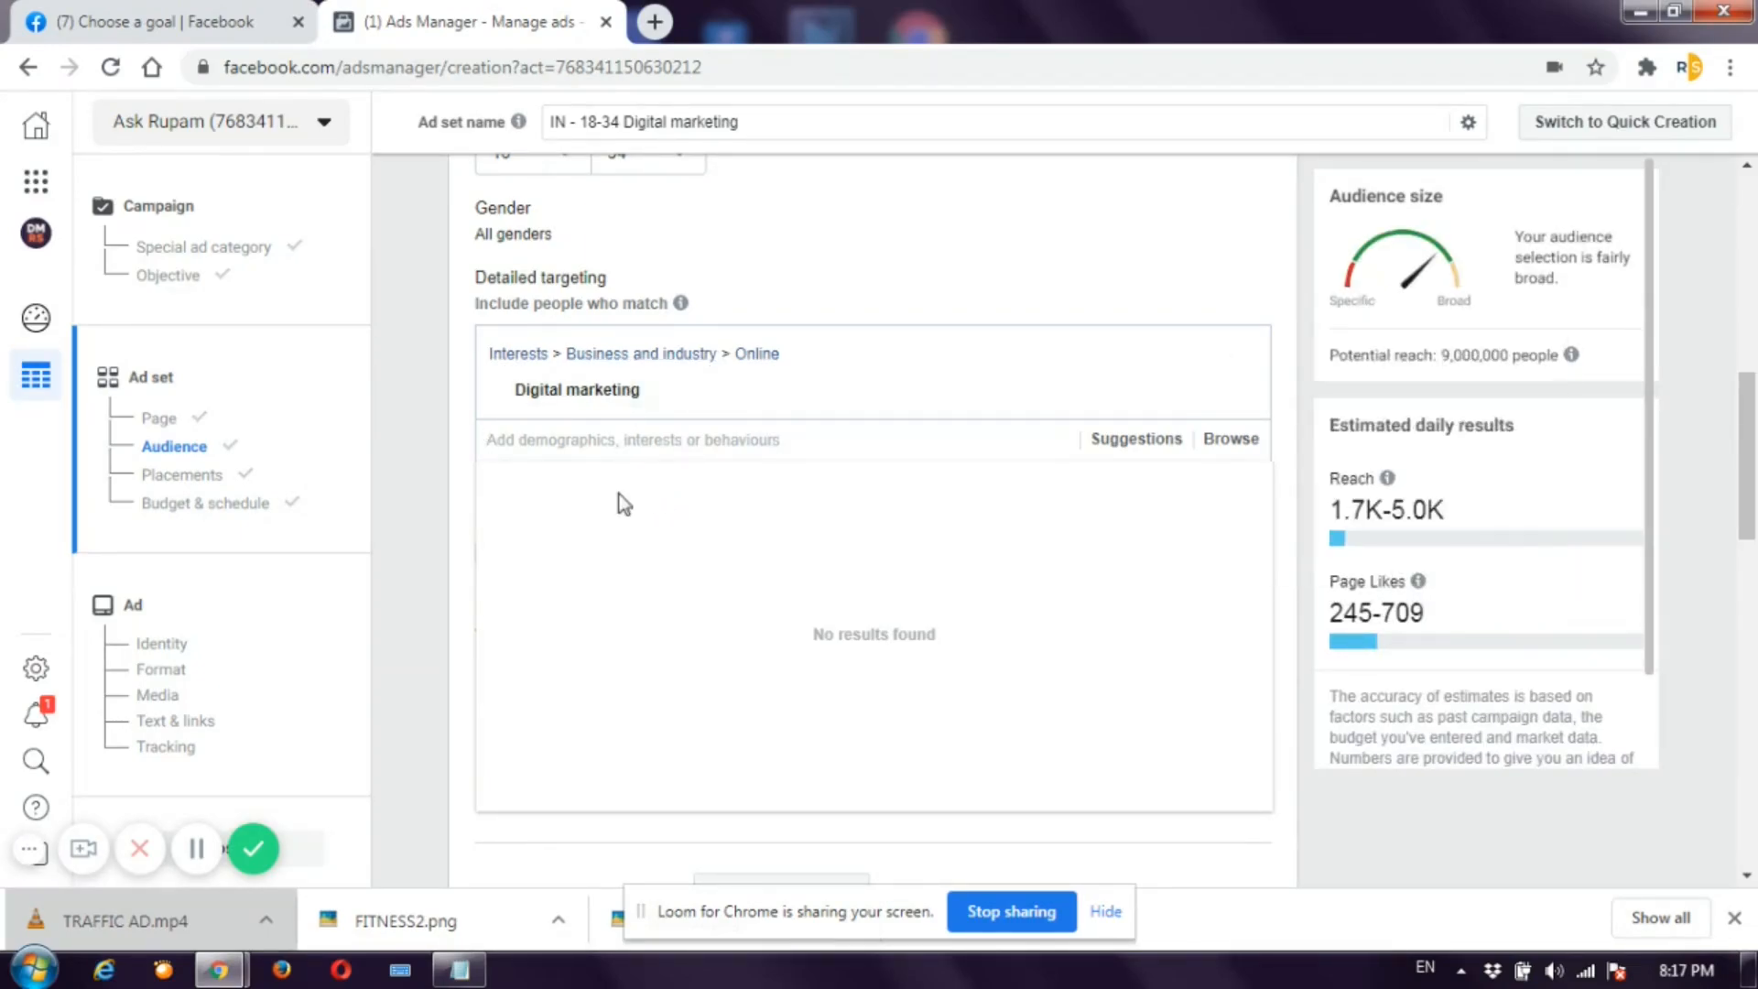
pyautogui.scroll(-3, 586, 508)
pyautogui.click(428, 569)
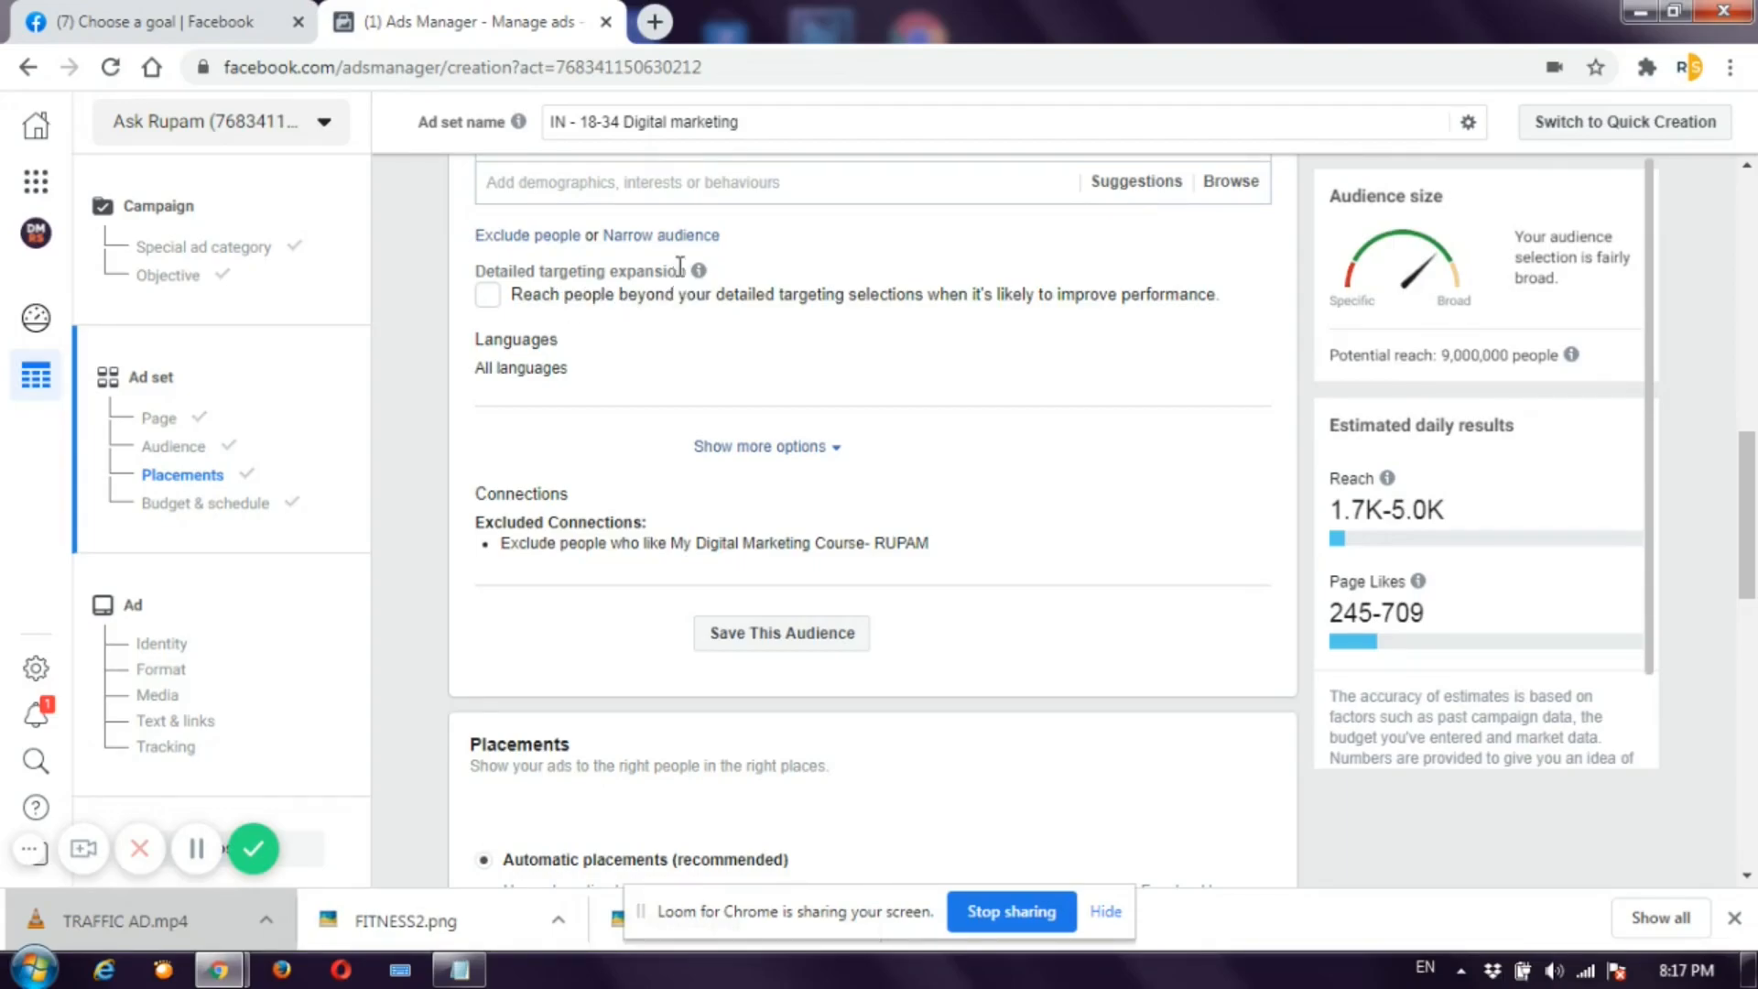
# - Expand the additional audience options and check the connections settings
pyautogui.moveTo(570, 339)
pyautogui.click(761, 447)
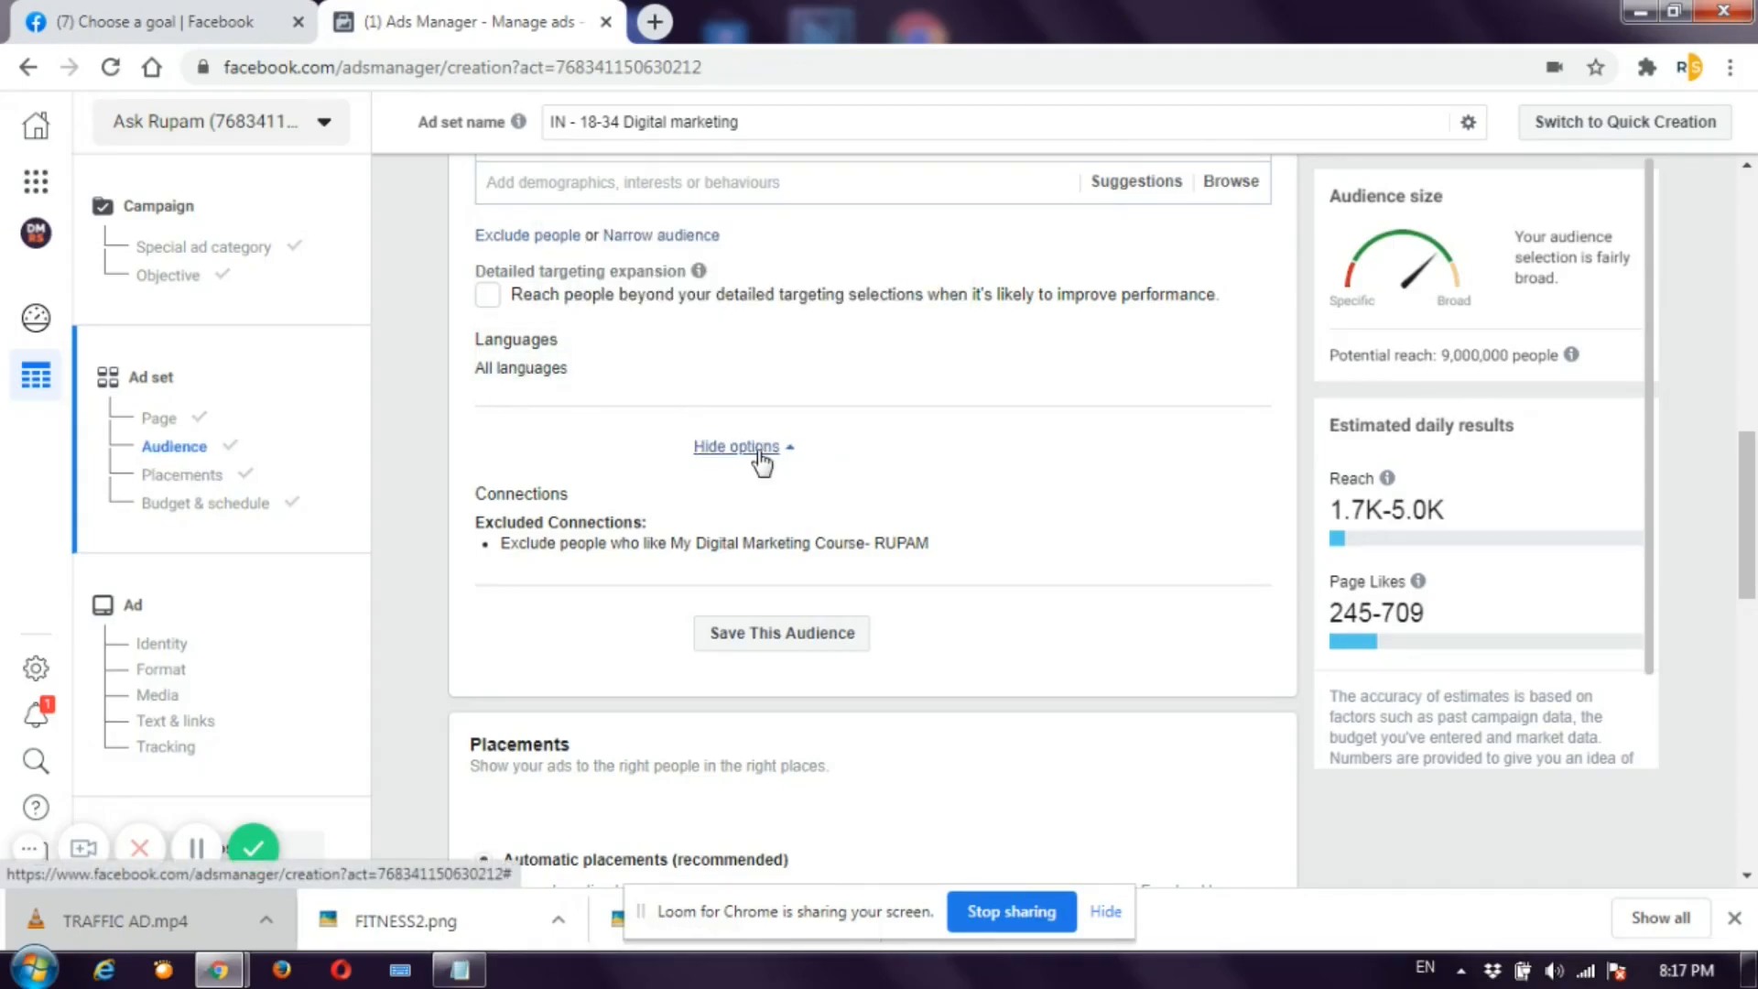
pyautogui.scroll(-3, 640, 469)
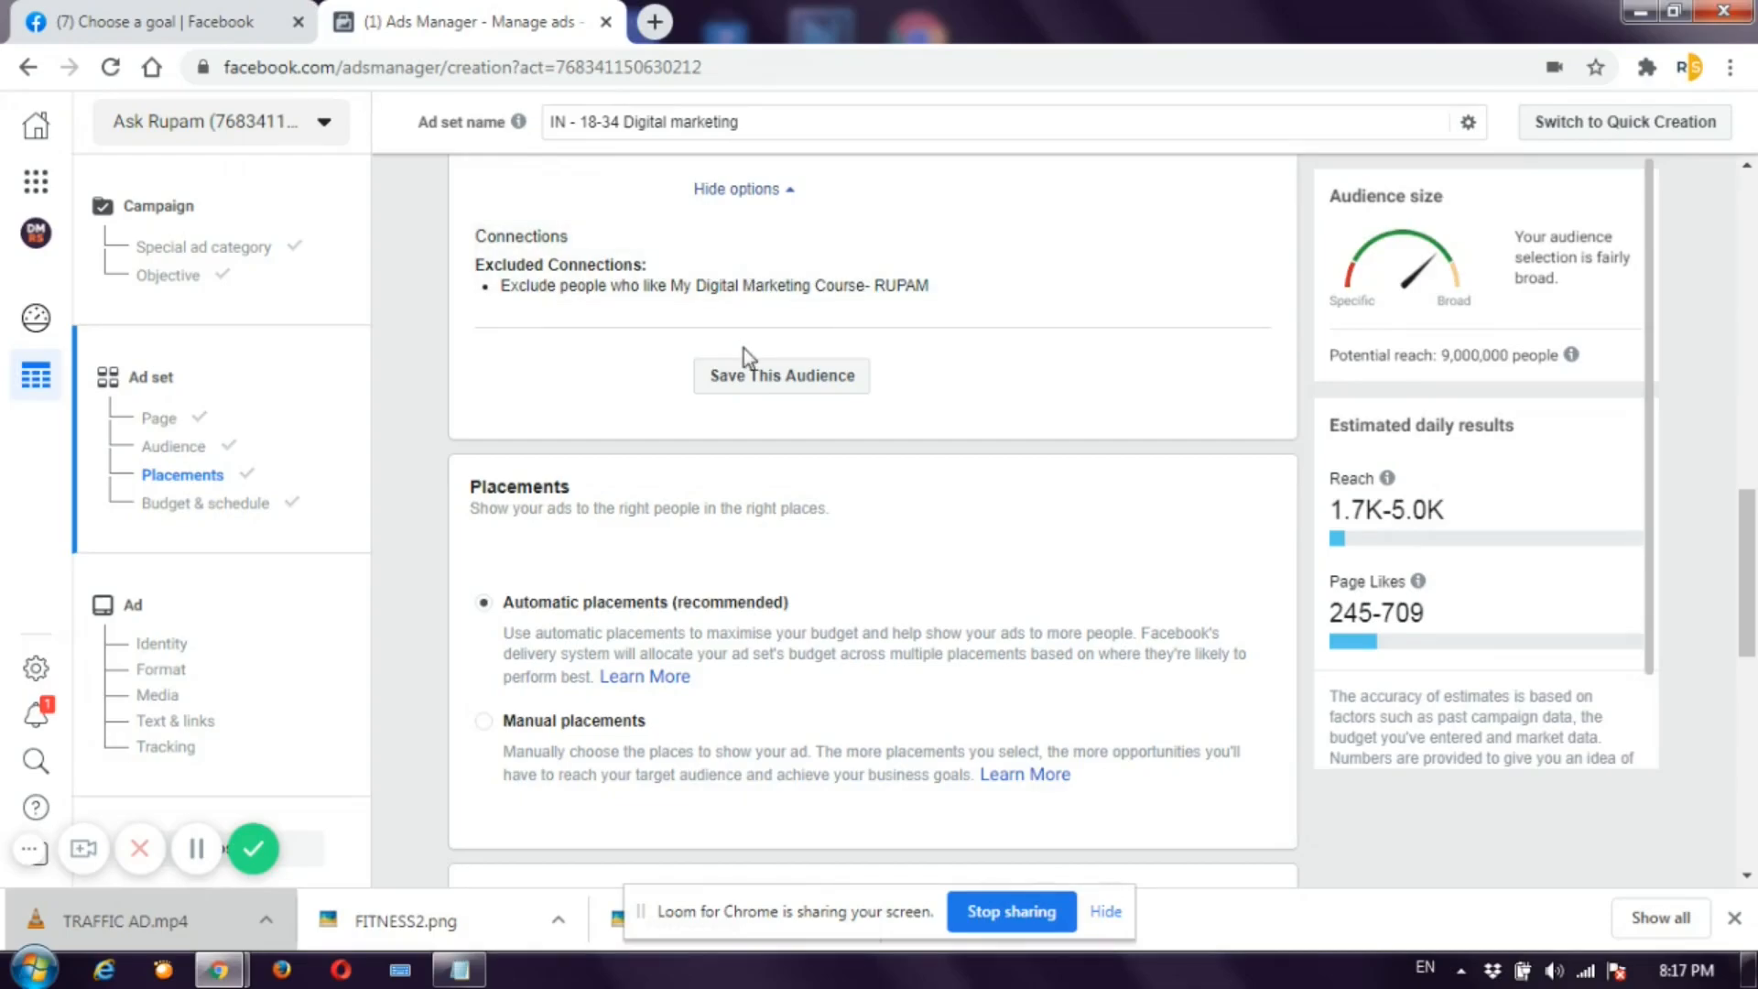
# - Switch the ad set to manual placements and examine the available platforms and placements
pyautogui.scroll(-1, 740, 410)
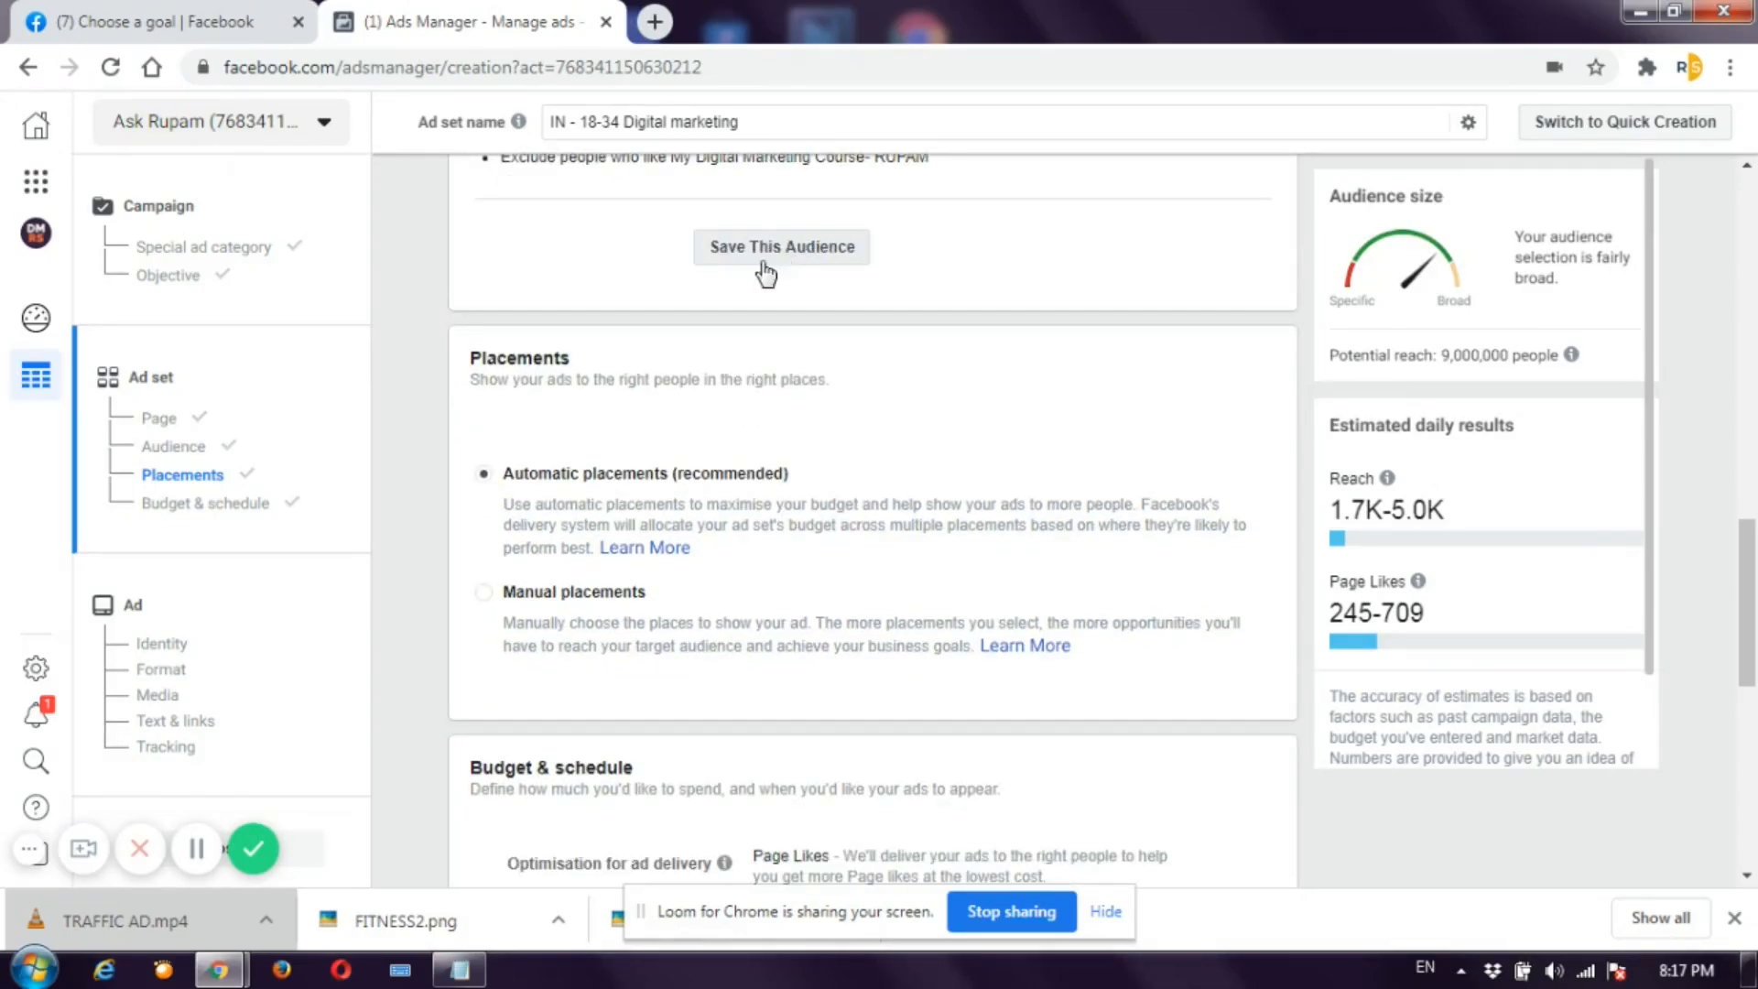
pyautogui.scroll(-2, 765, 273)
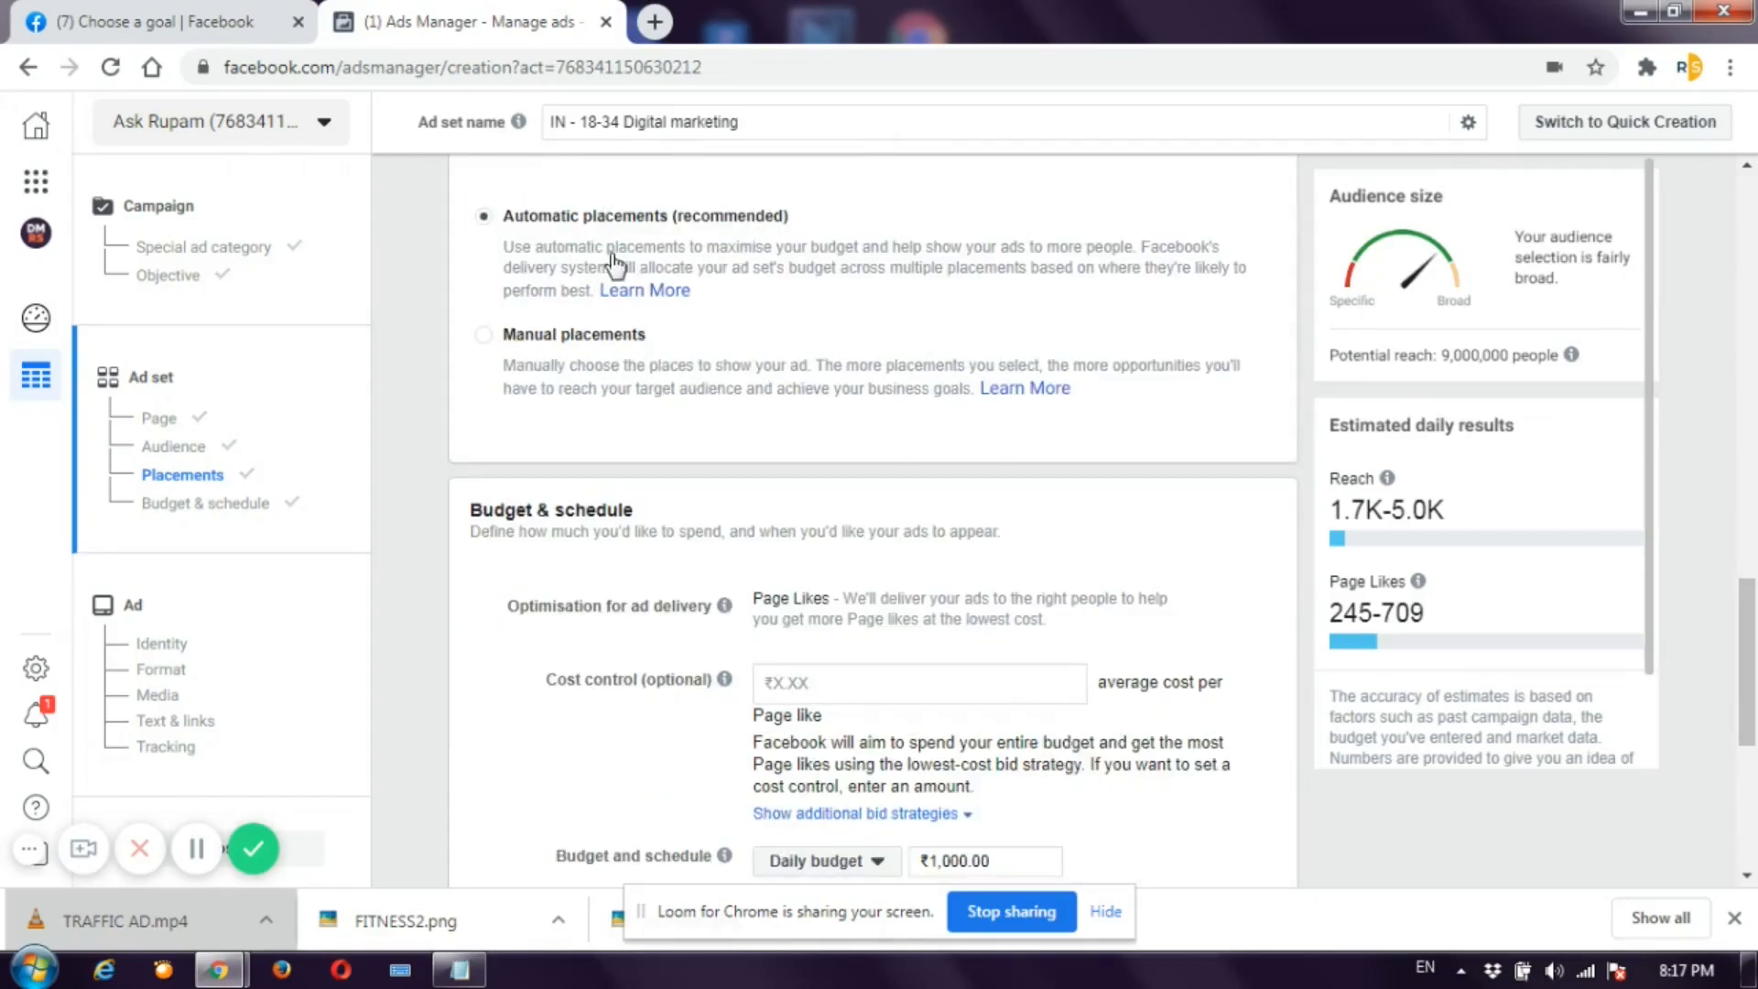
pyautogui.click(484, 337)
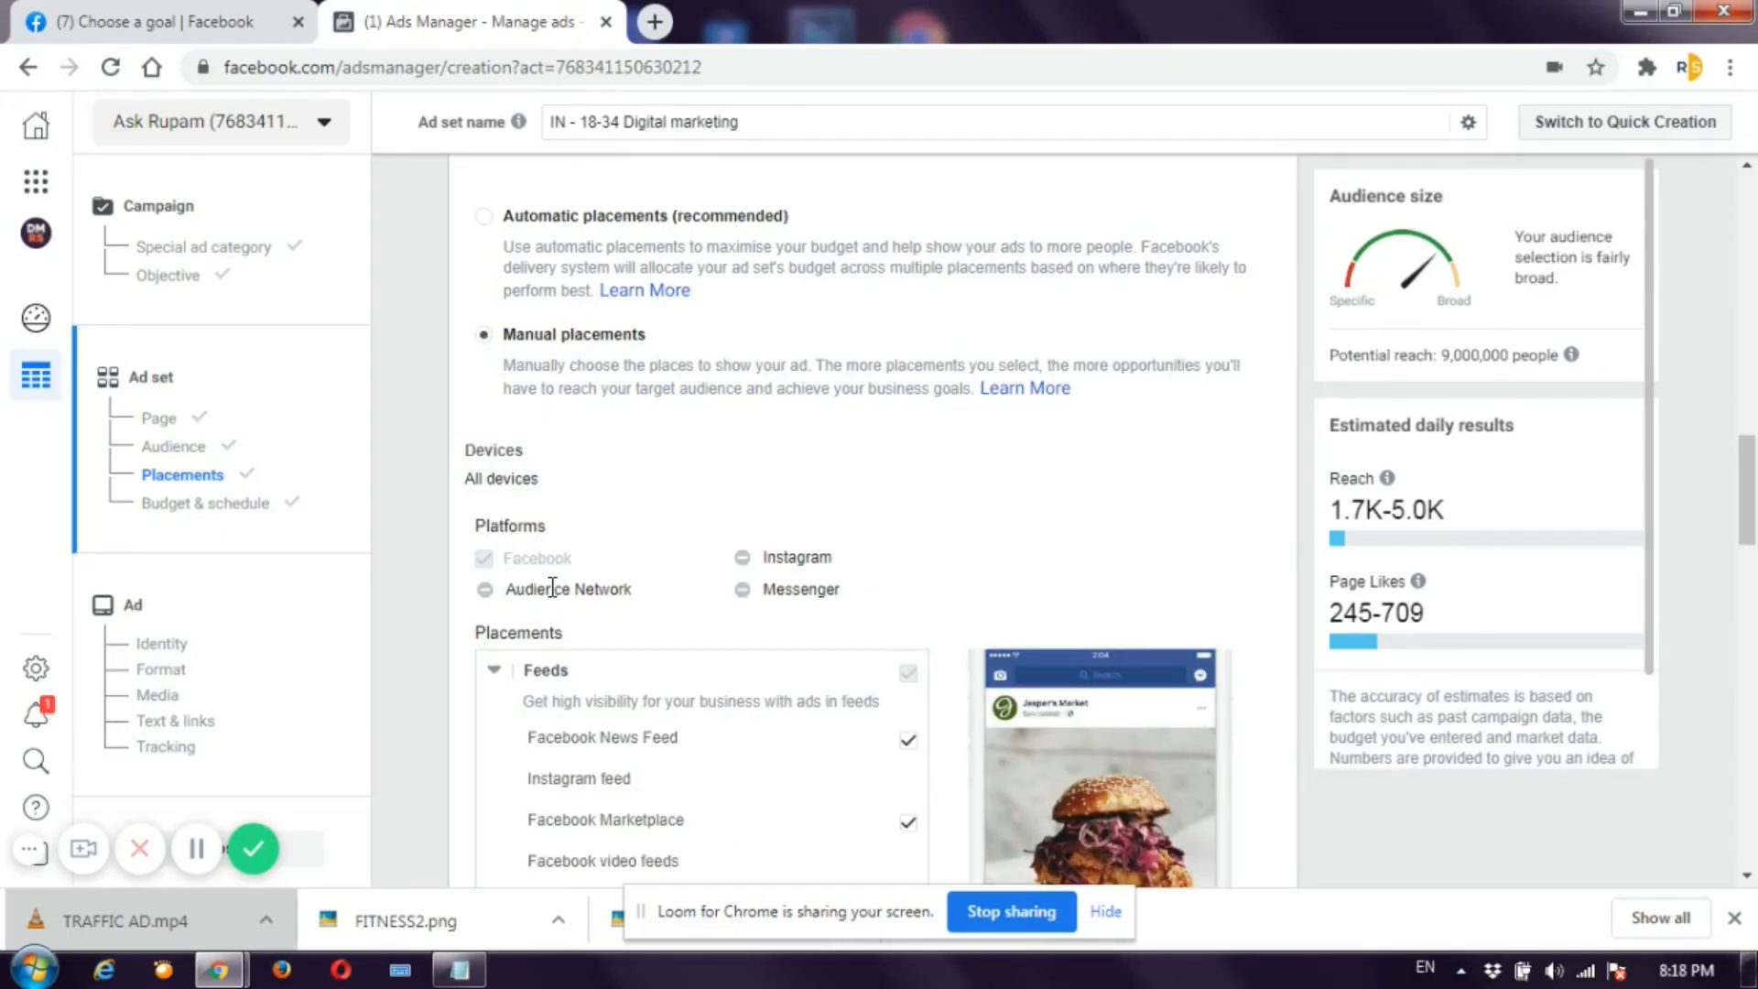
pyautogui.scroll(-3, 556, 549)
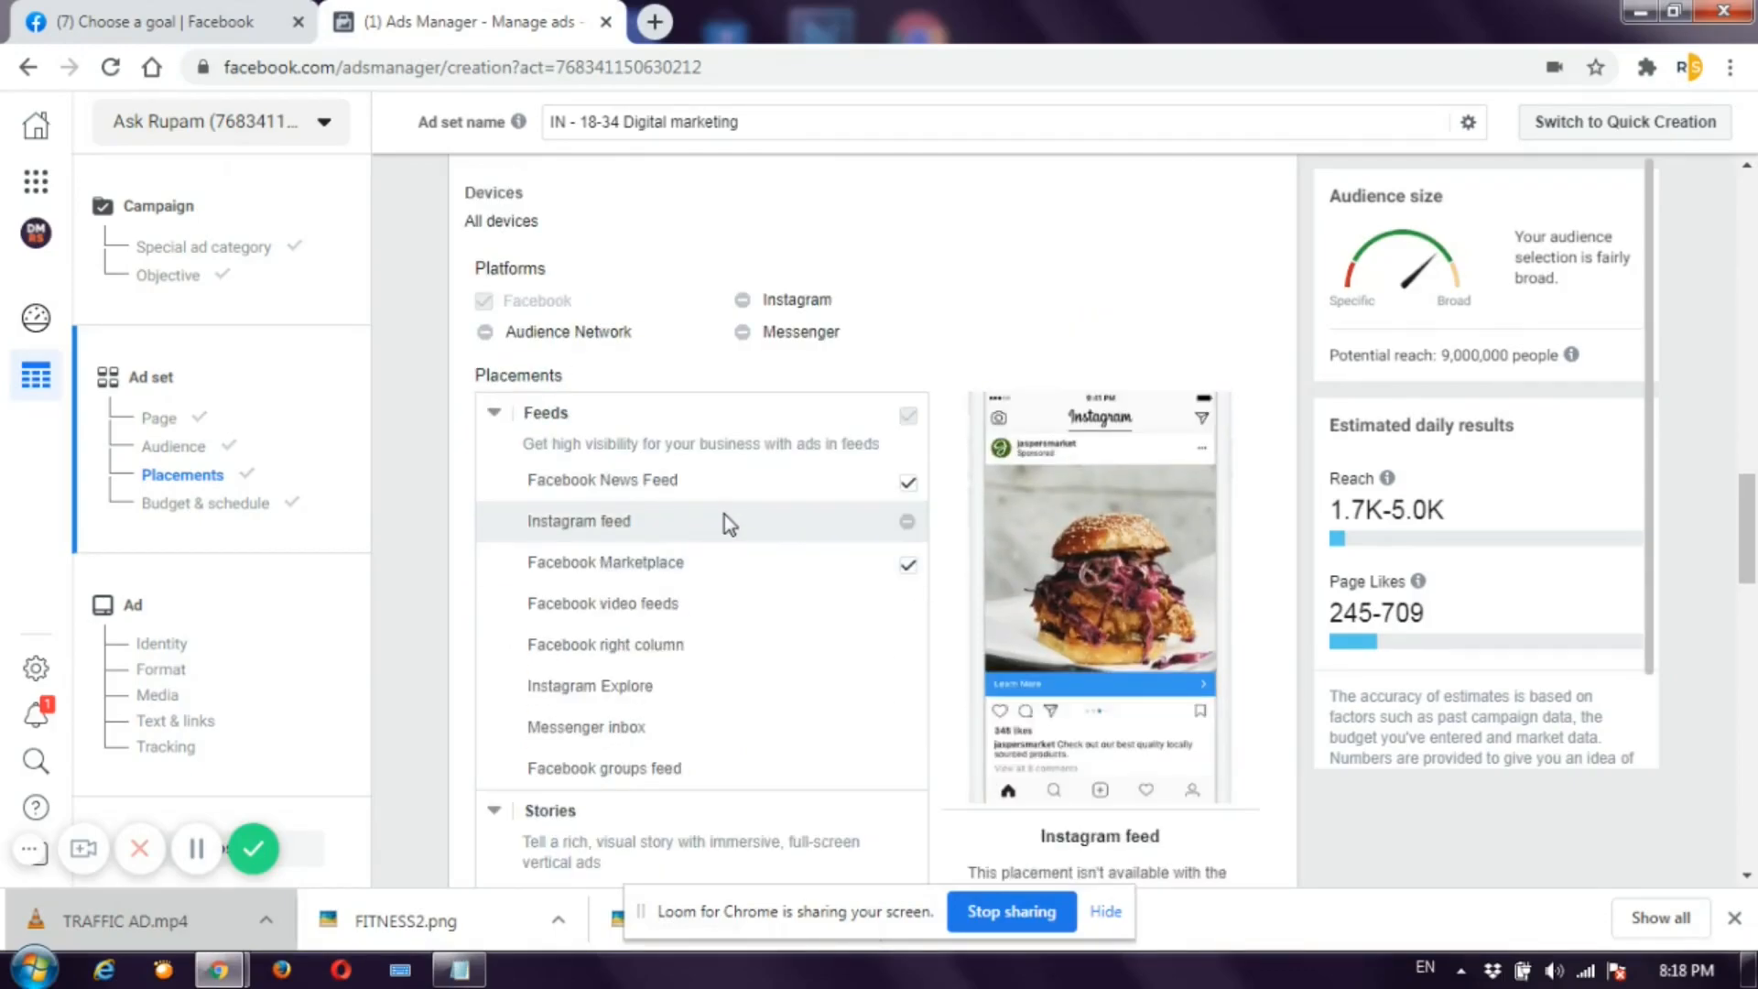
pyautogui.scroll(-4, 893, 527)
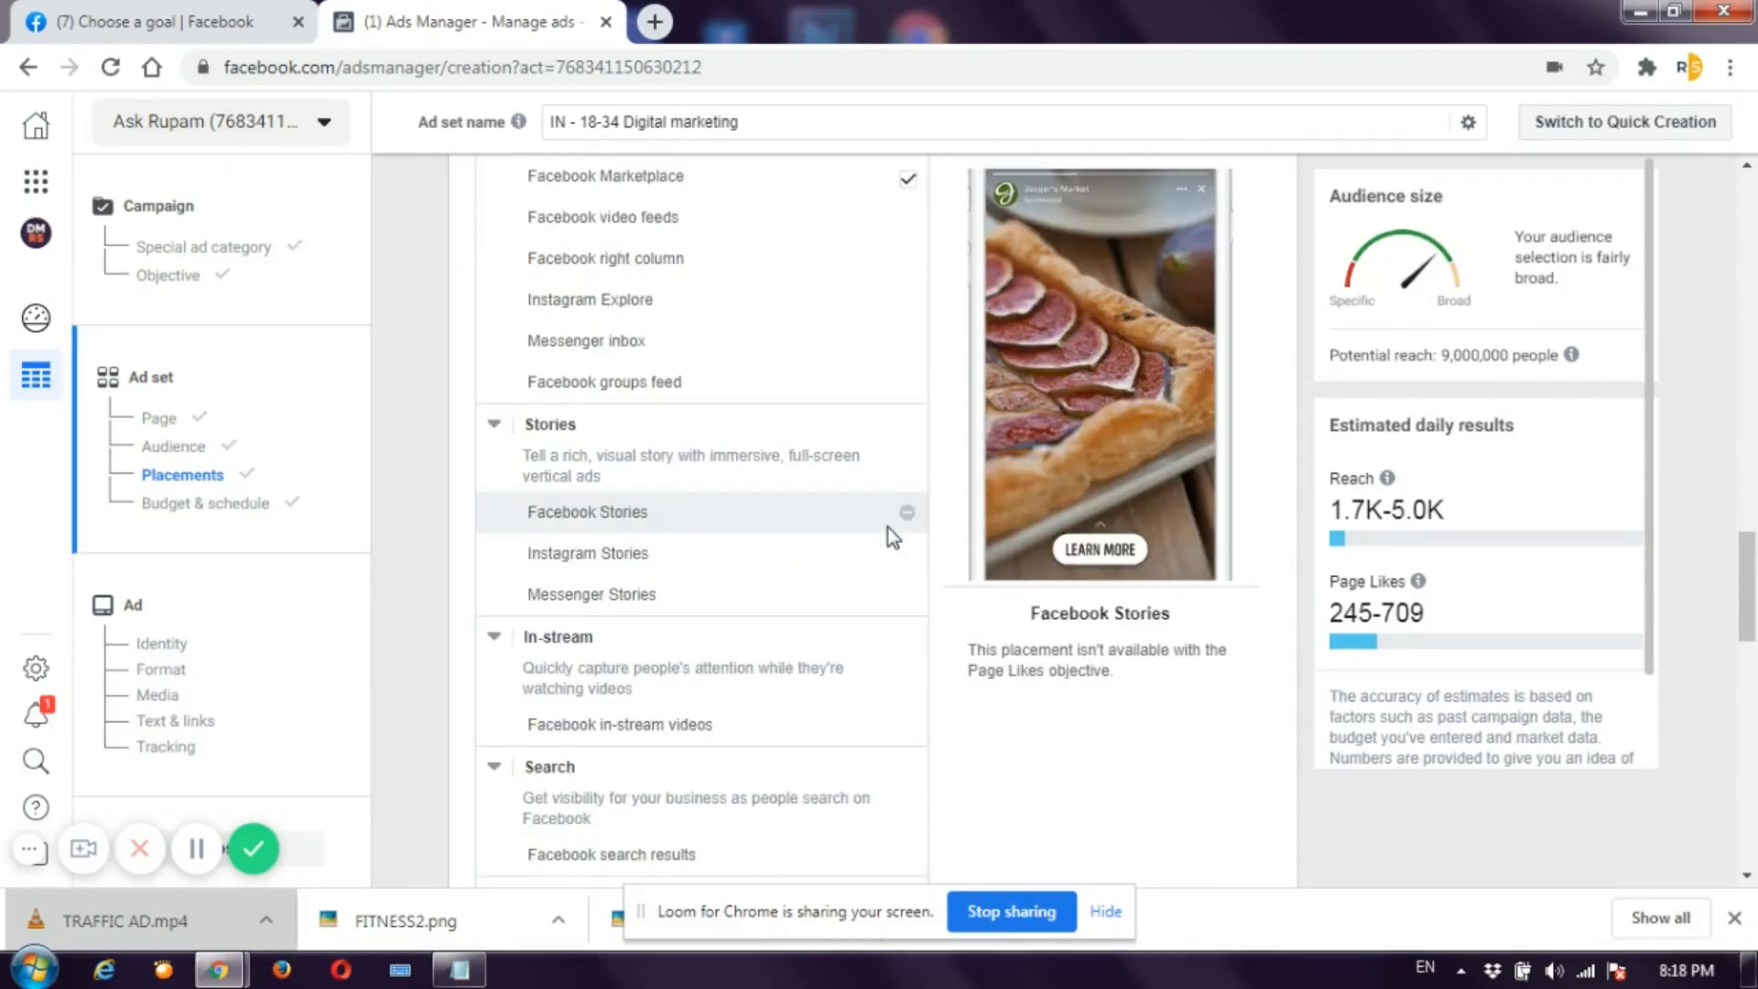
pyautogui.scroll(-3, 892, 623)
pyautogui.scroll(6, 864, 536)
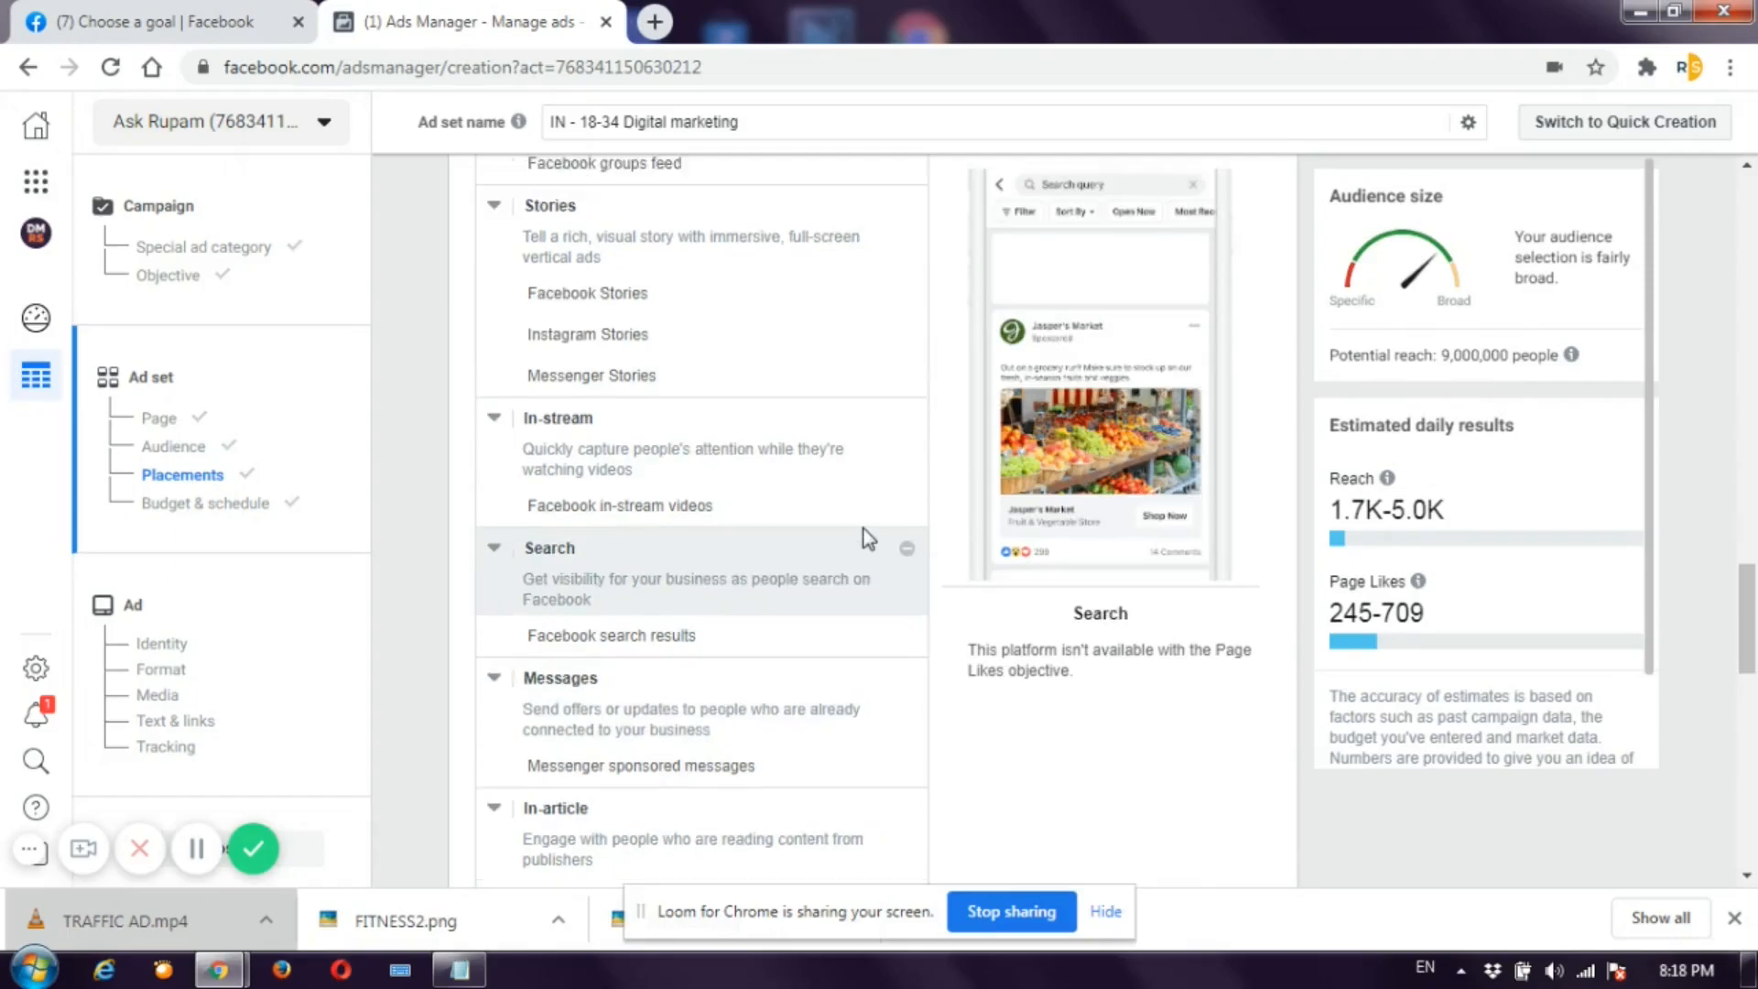
pyautogui.scroll(4, 864, 536)
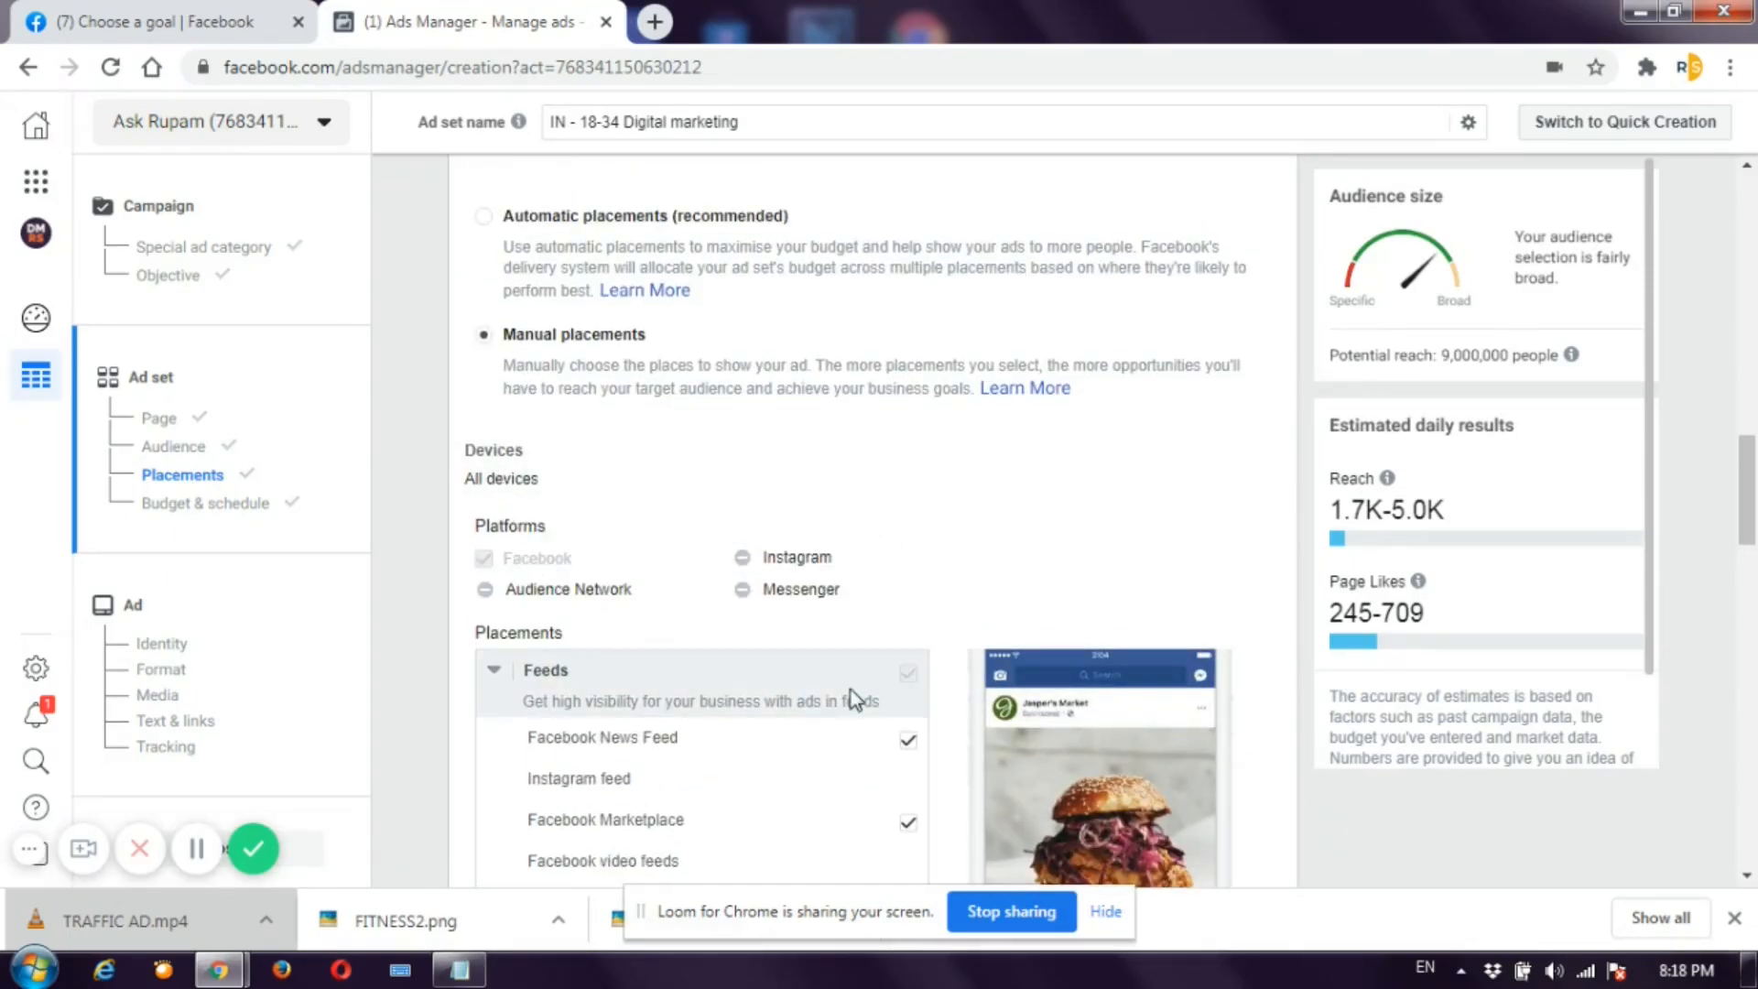
pyautogui.scroll(-1, 820, 727)
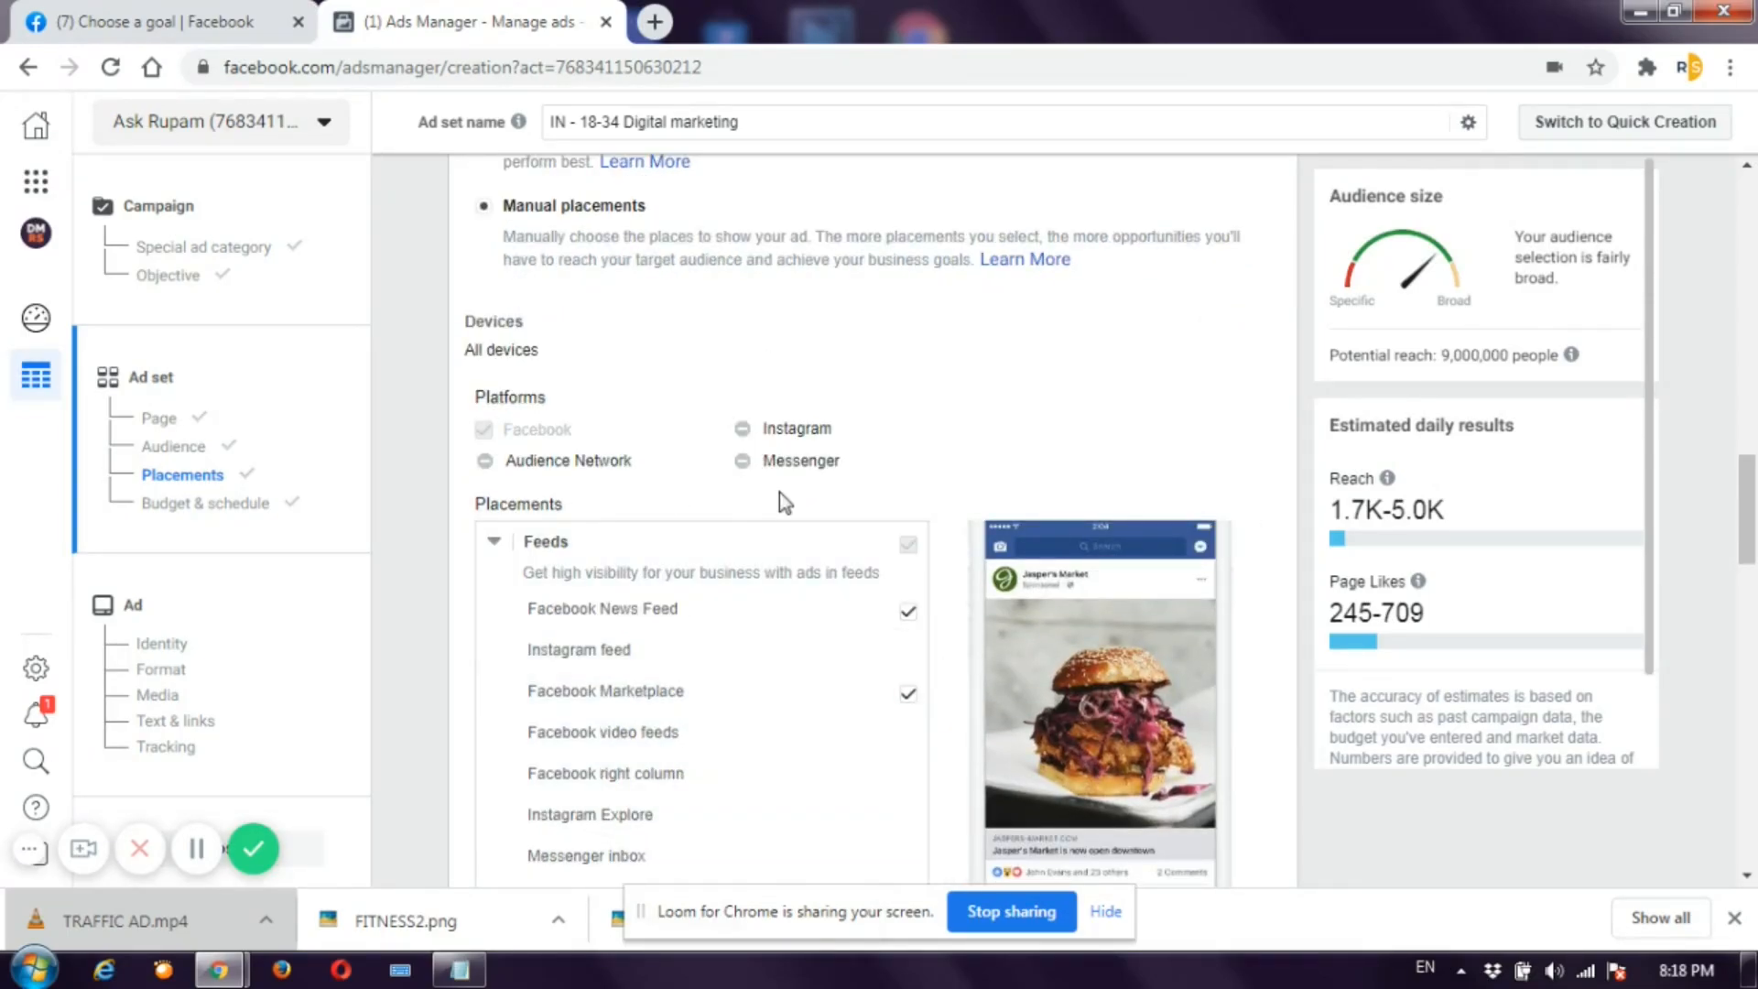
# - Look through the remaining manual placements, and switch the ad set back to automatic placements
pyautogui.scroll(-4, 778, 492)
pyautogui.scroll(-9, 839, 596)
pyautogui.scroll(10, 829, 440)
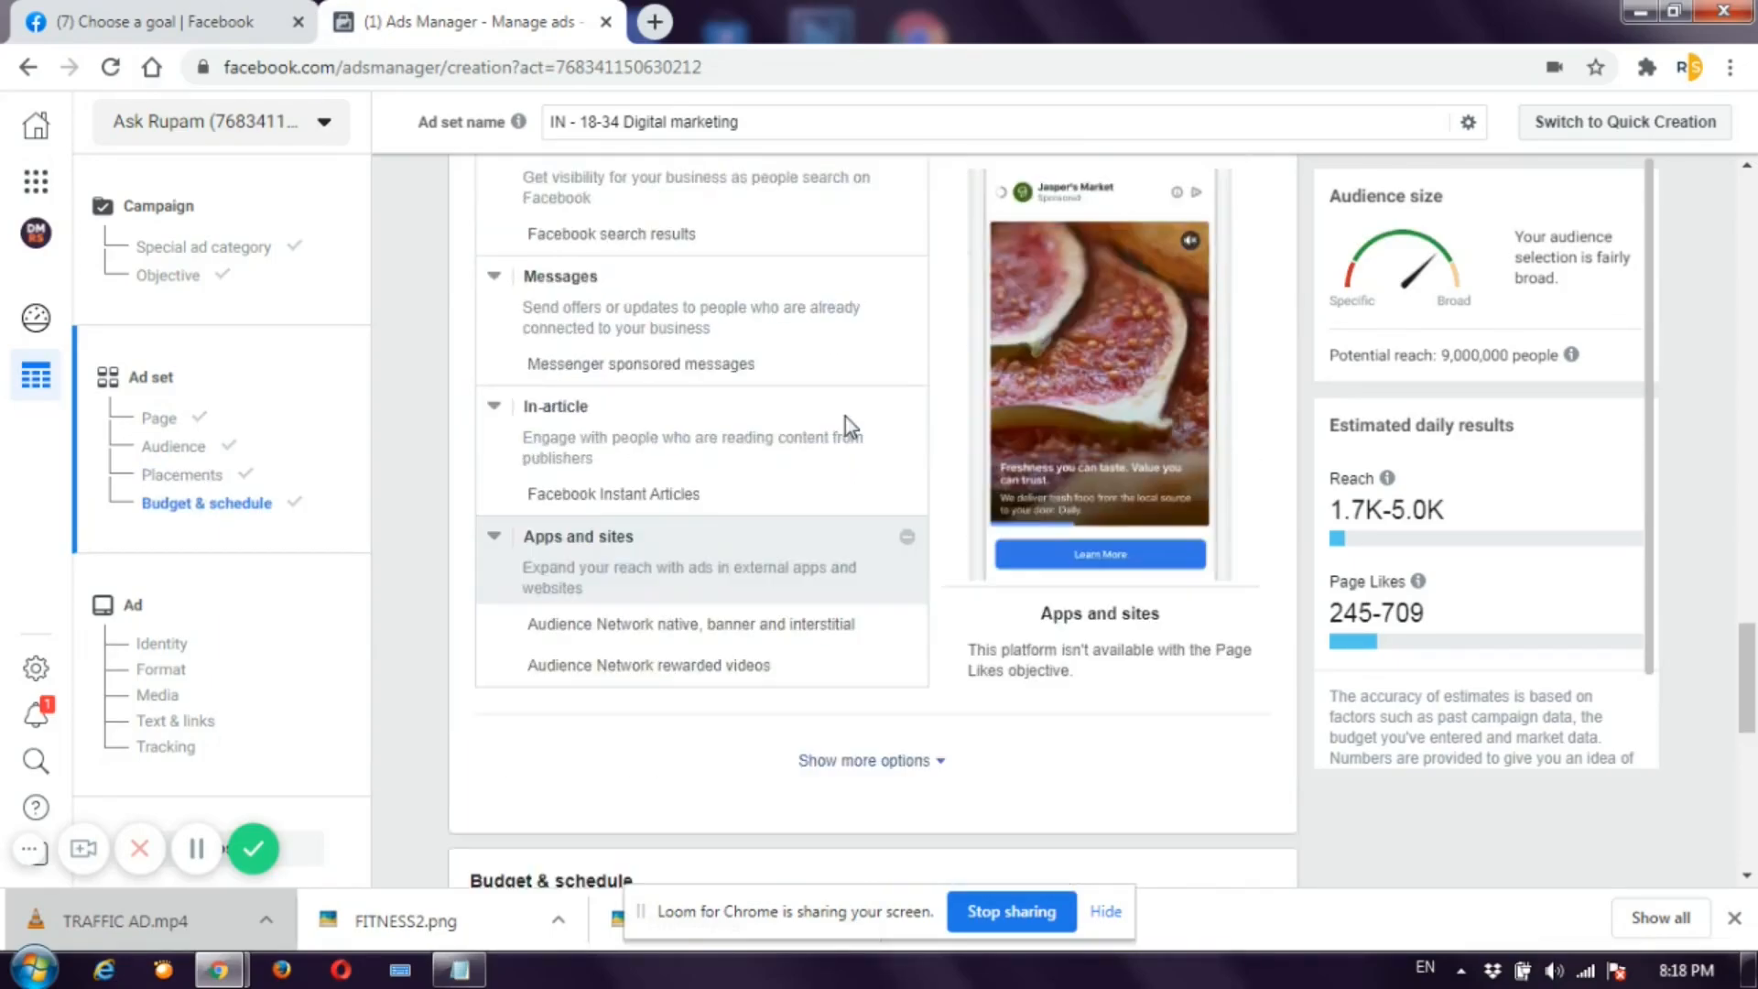
pyautogui.scroll(7, 848, 423)
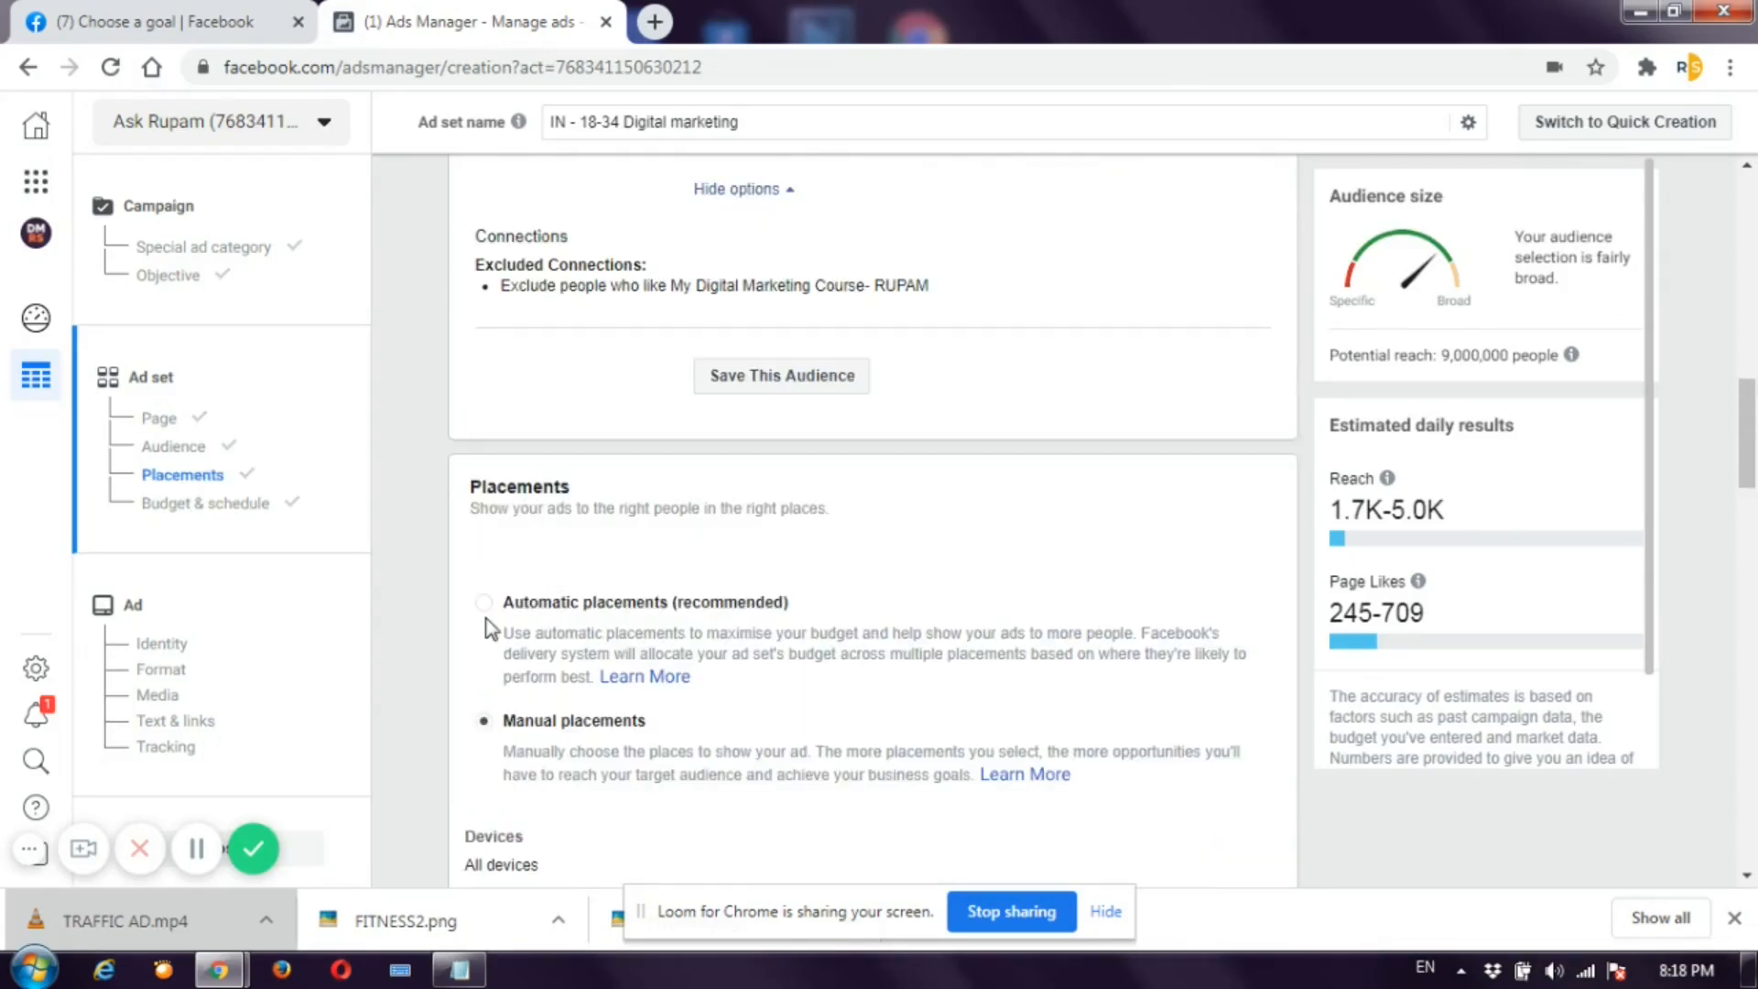
pyautogui.click(483, 611)
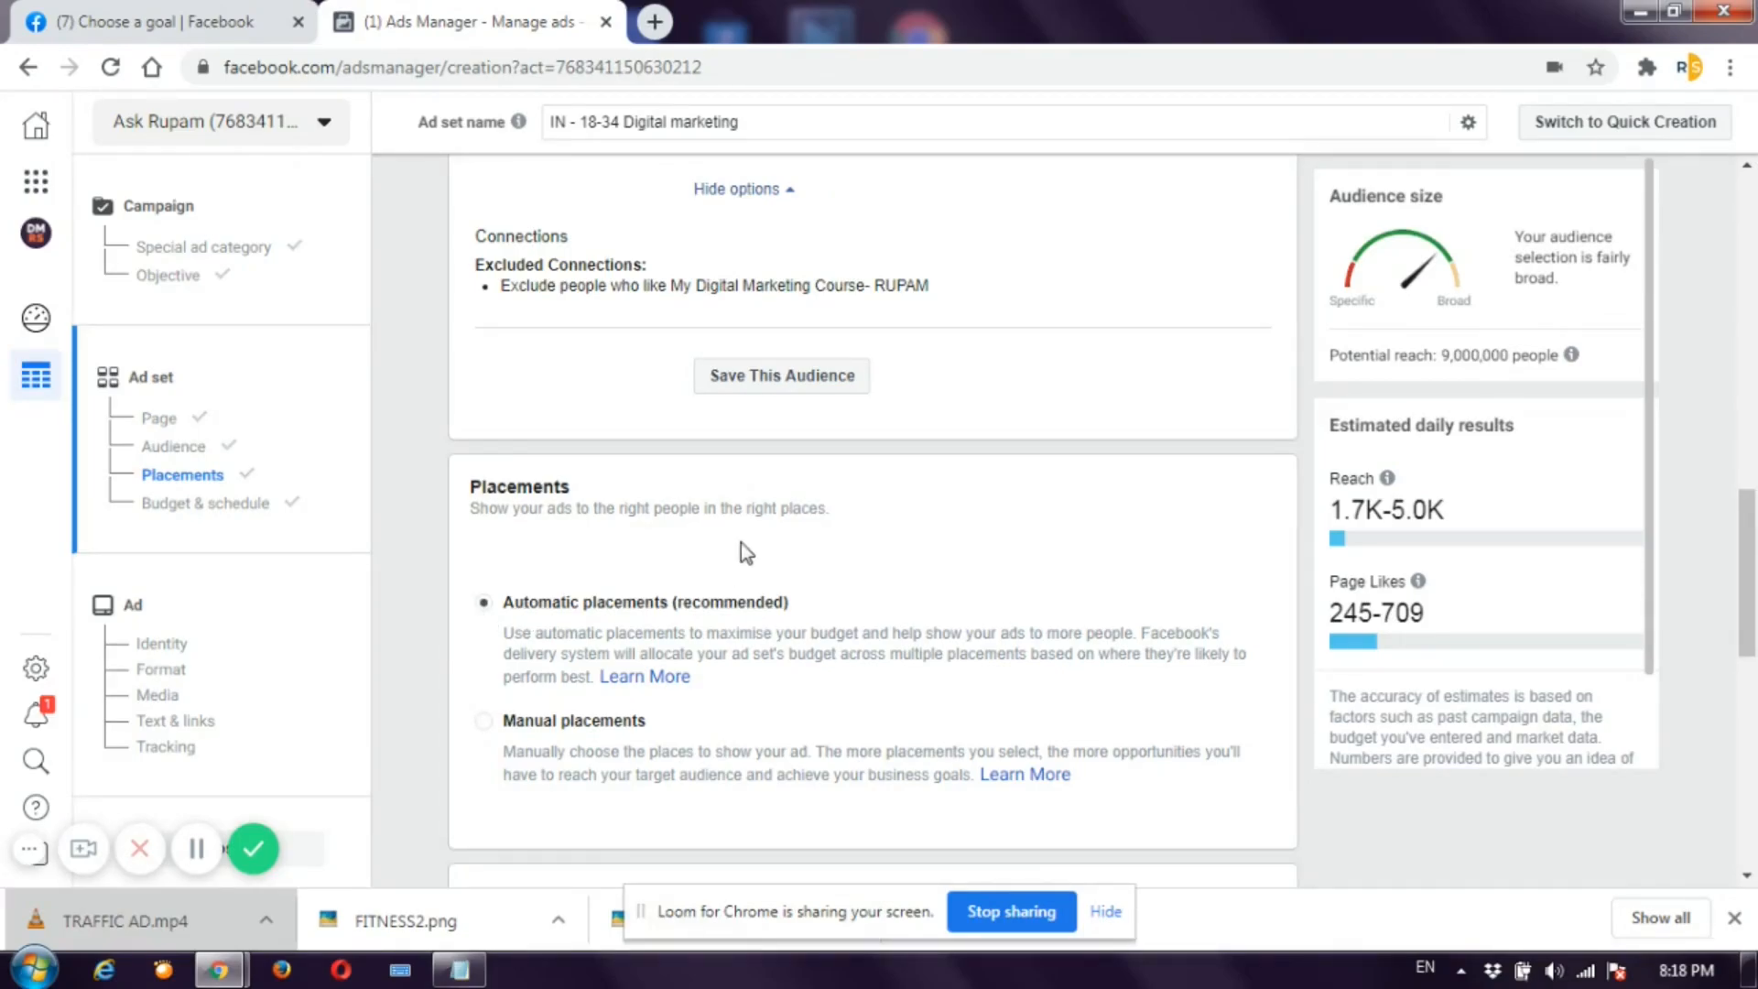
# - Set the ad set's daily budget to ₹77
pyautogui.scroll(-5, 739, 542)
pyautogui.scroll(3, 660, 349)
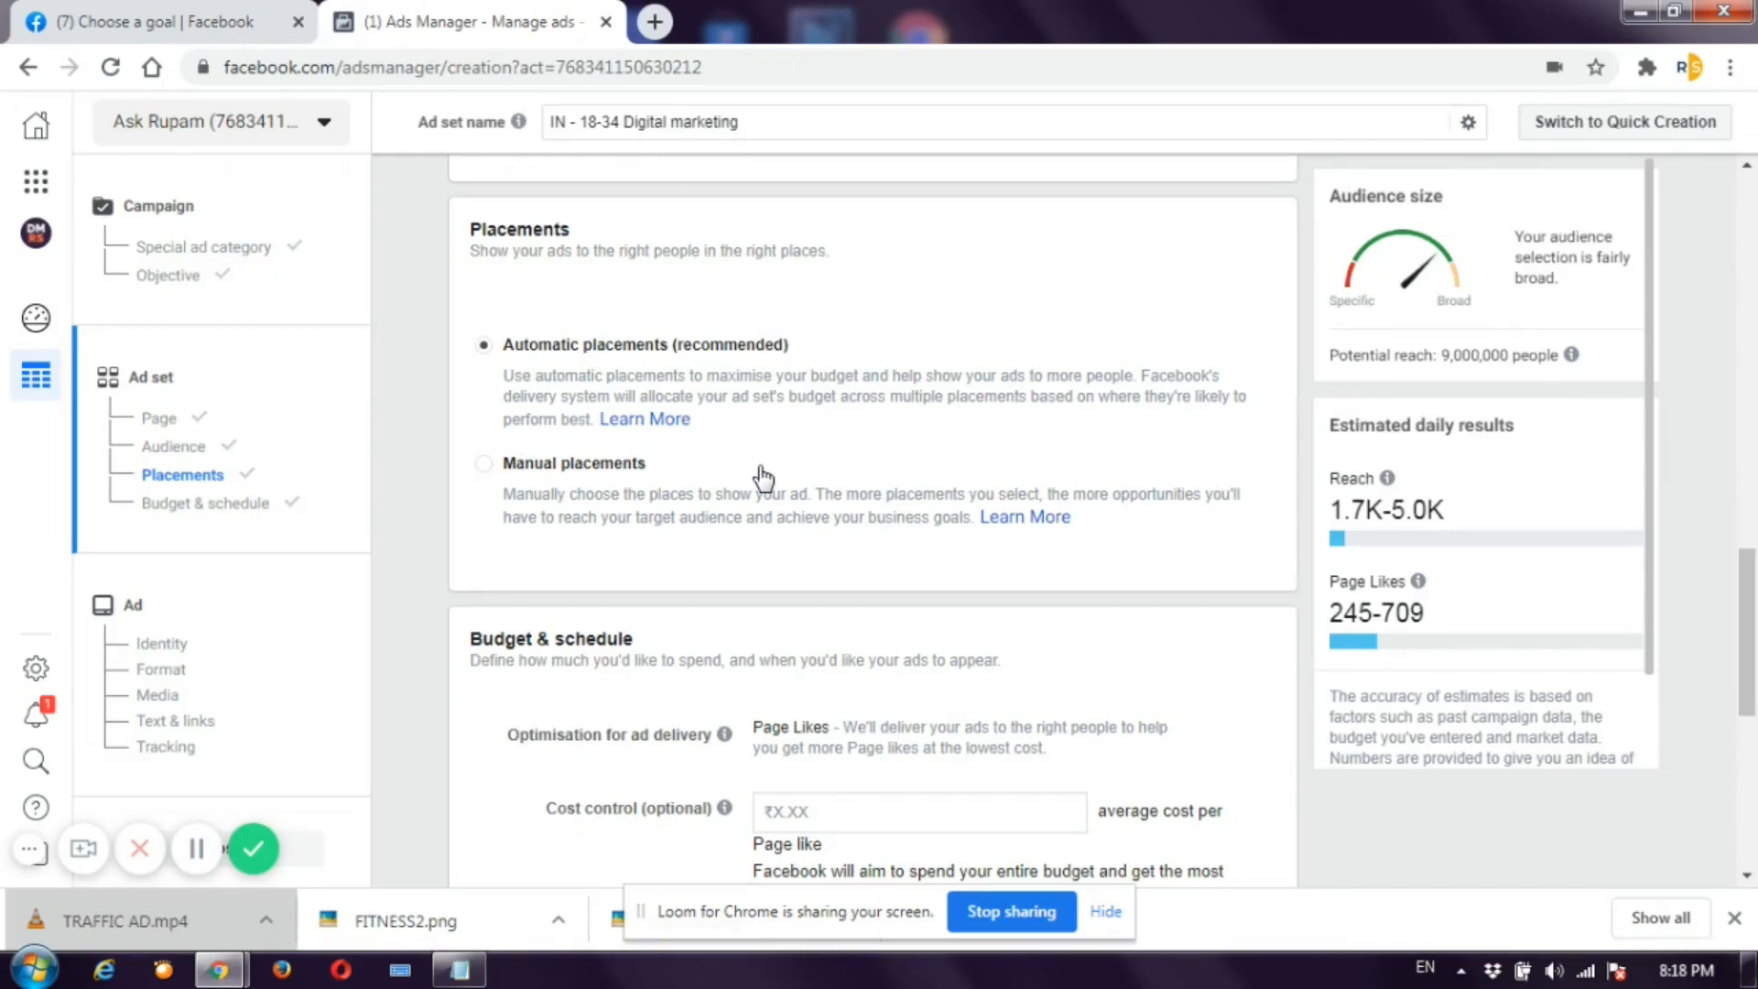
pyautogui.scroll(-3, 769, 499)
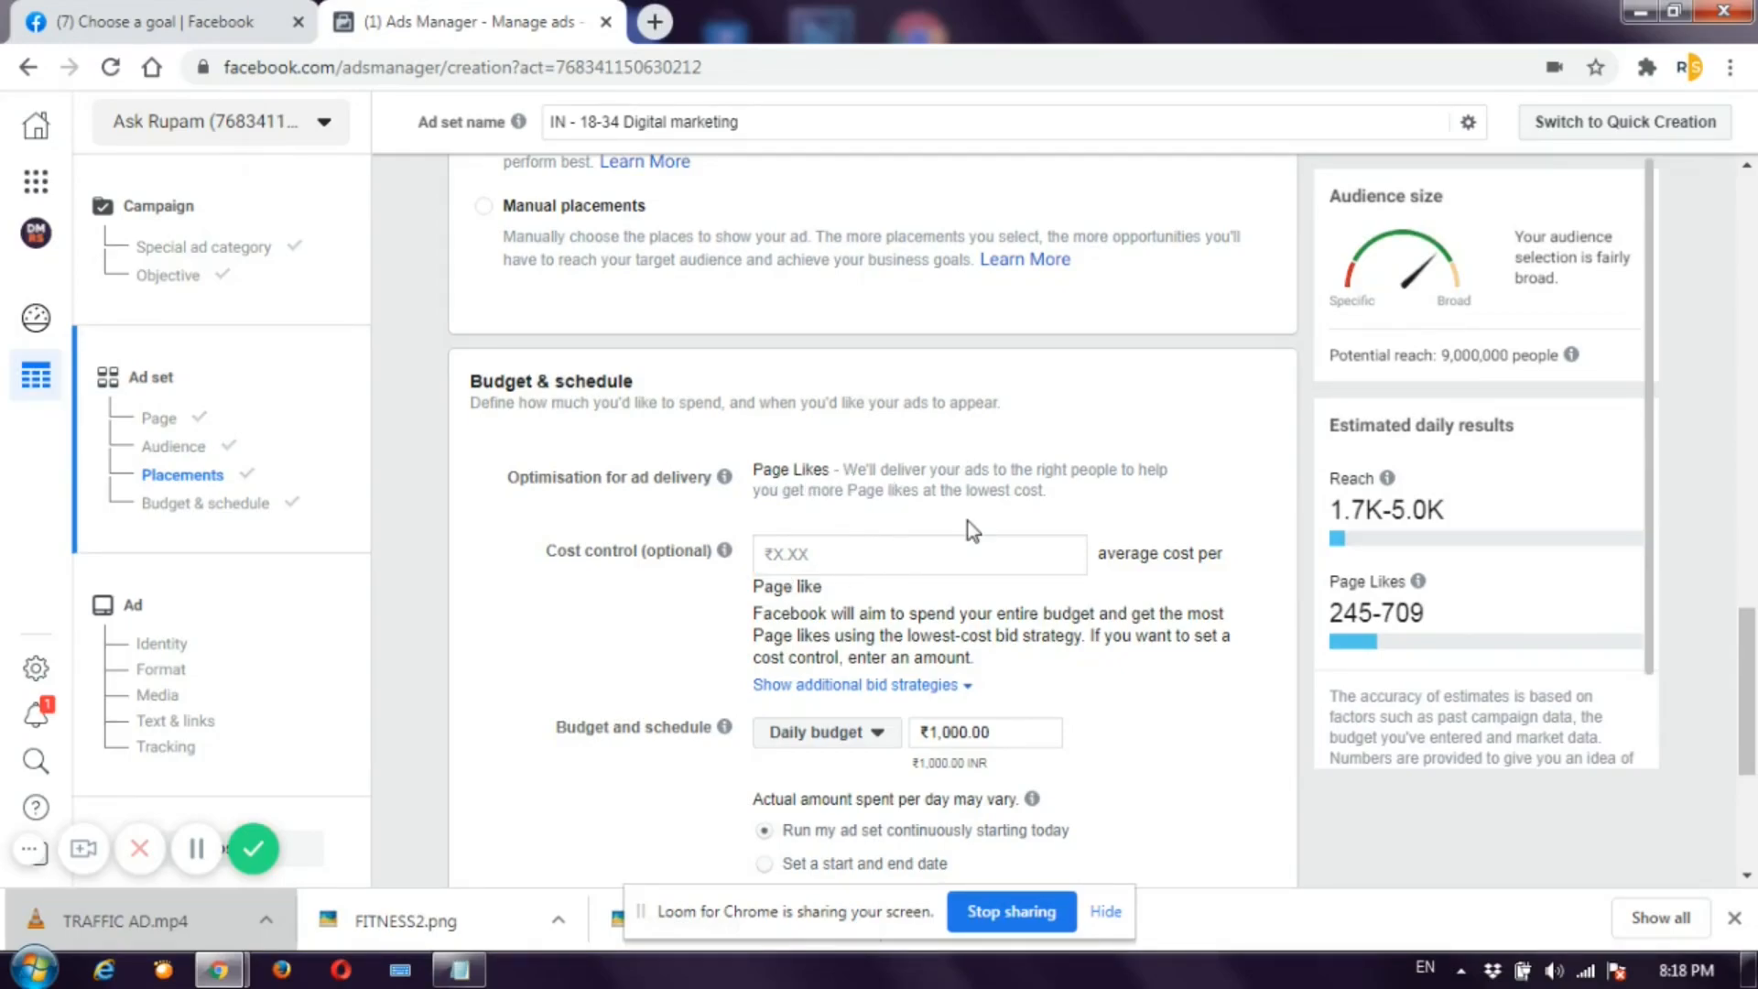
pyautogui.scroll(-2, 969, 522)
pyautogui.scroll(-1, 968, 520)
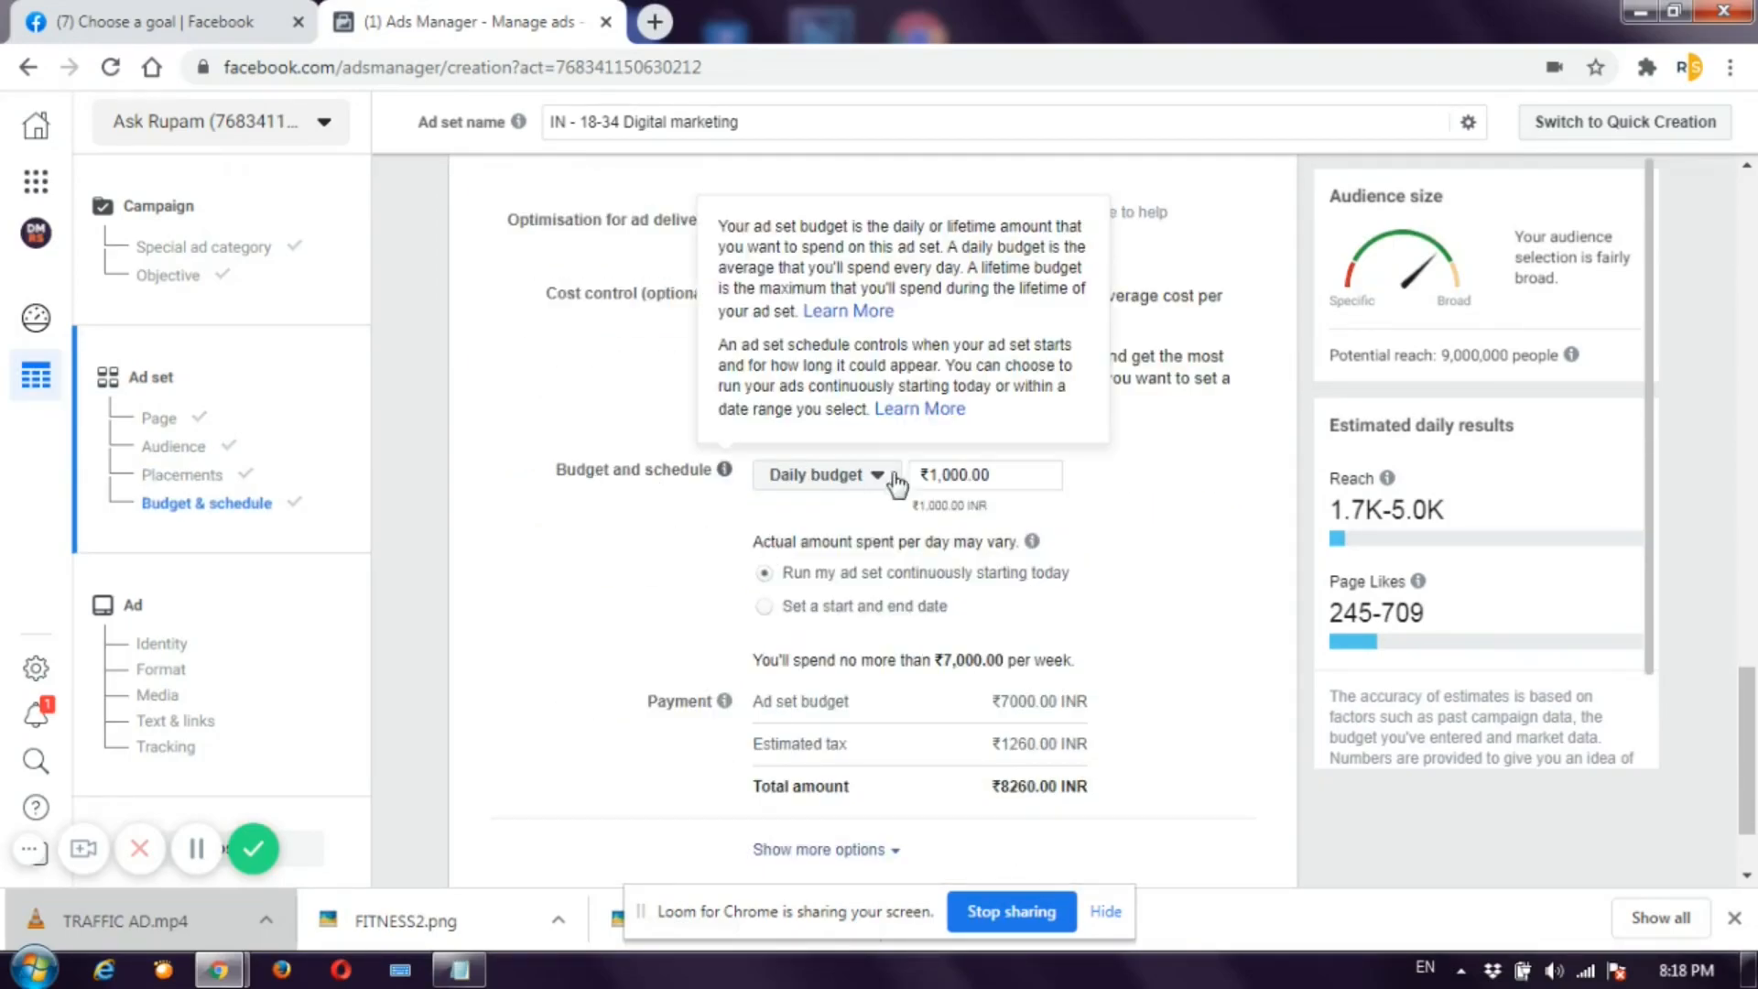
pyautogui.scroll(-1, 952, 473)
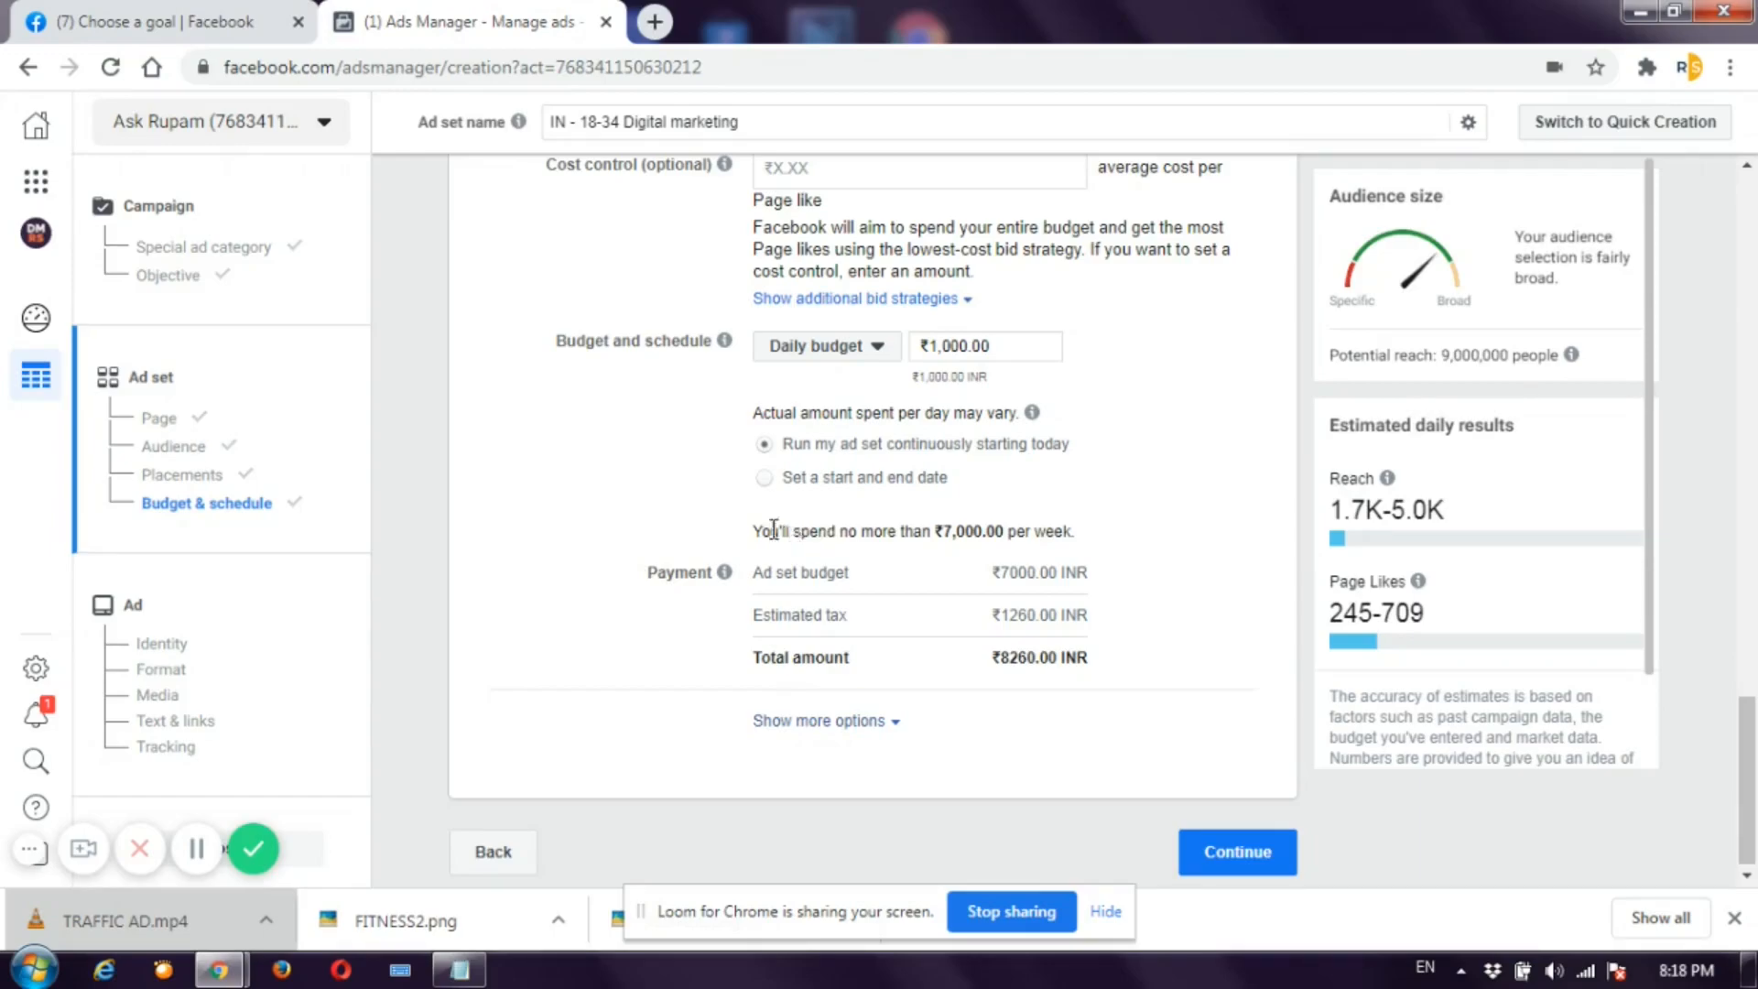
pyautogui.moveTo(998, 346); pyautogui.dragTo(902, 355)
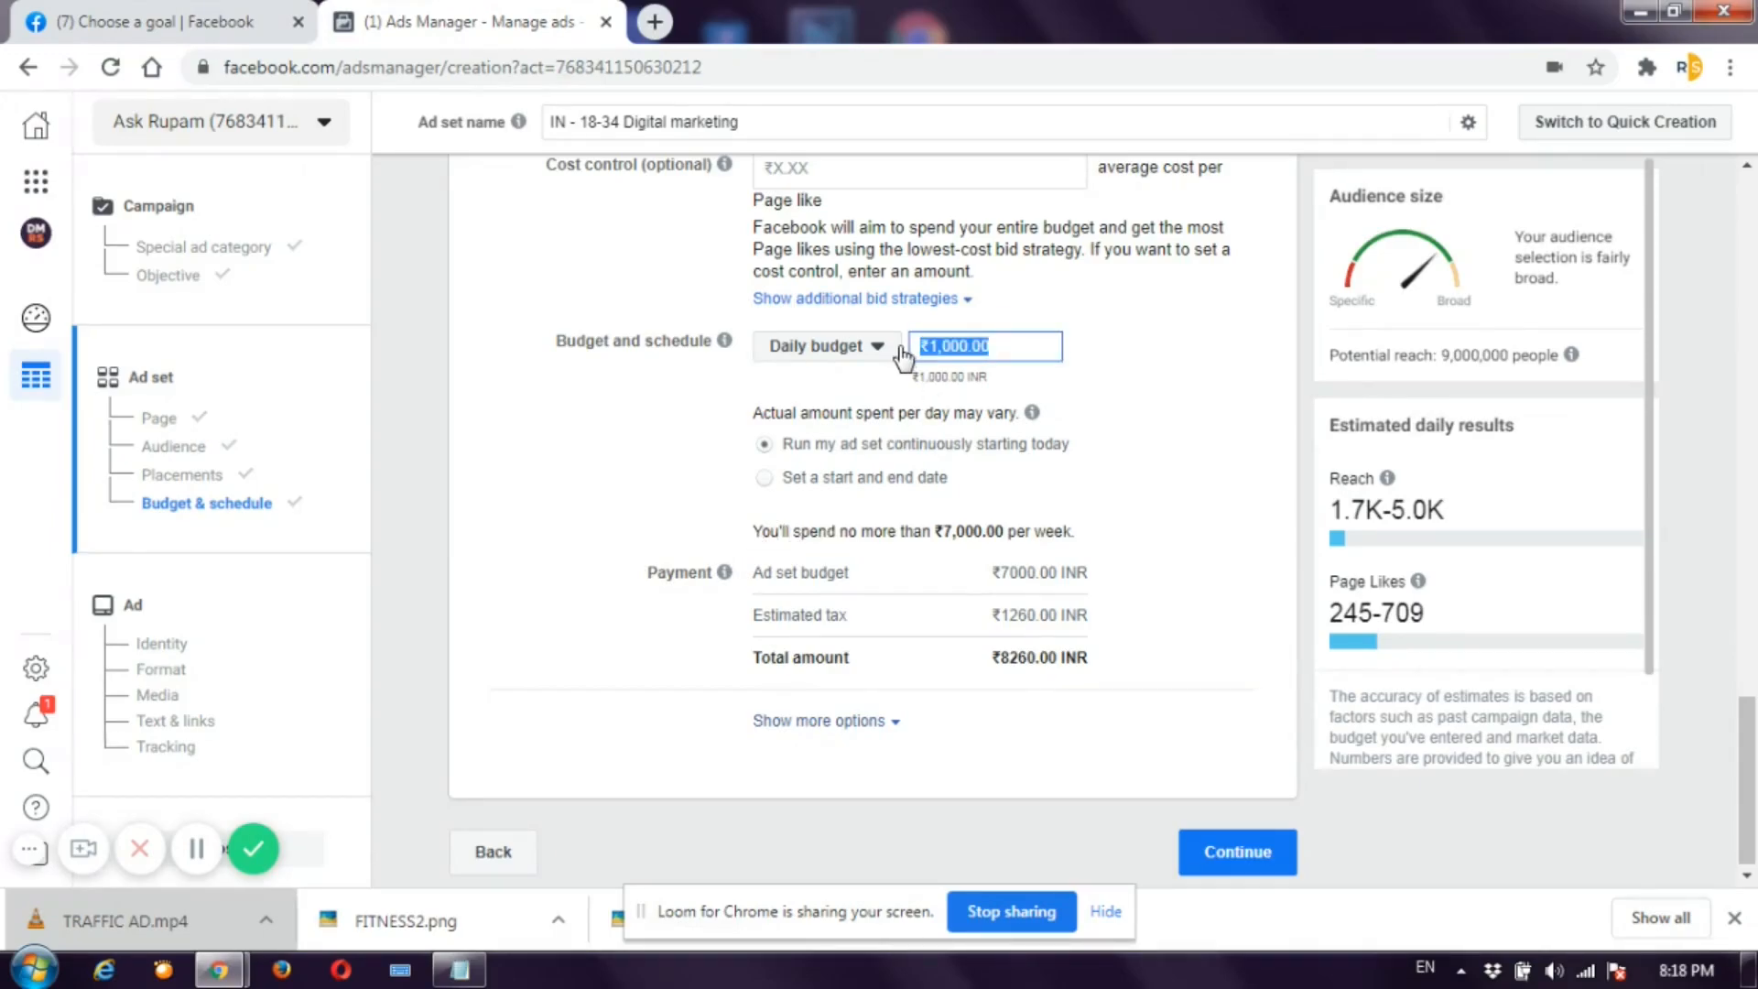
pyautogui.write('77')
pyautogui.click(1098, 381)
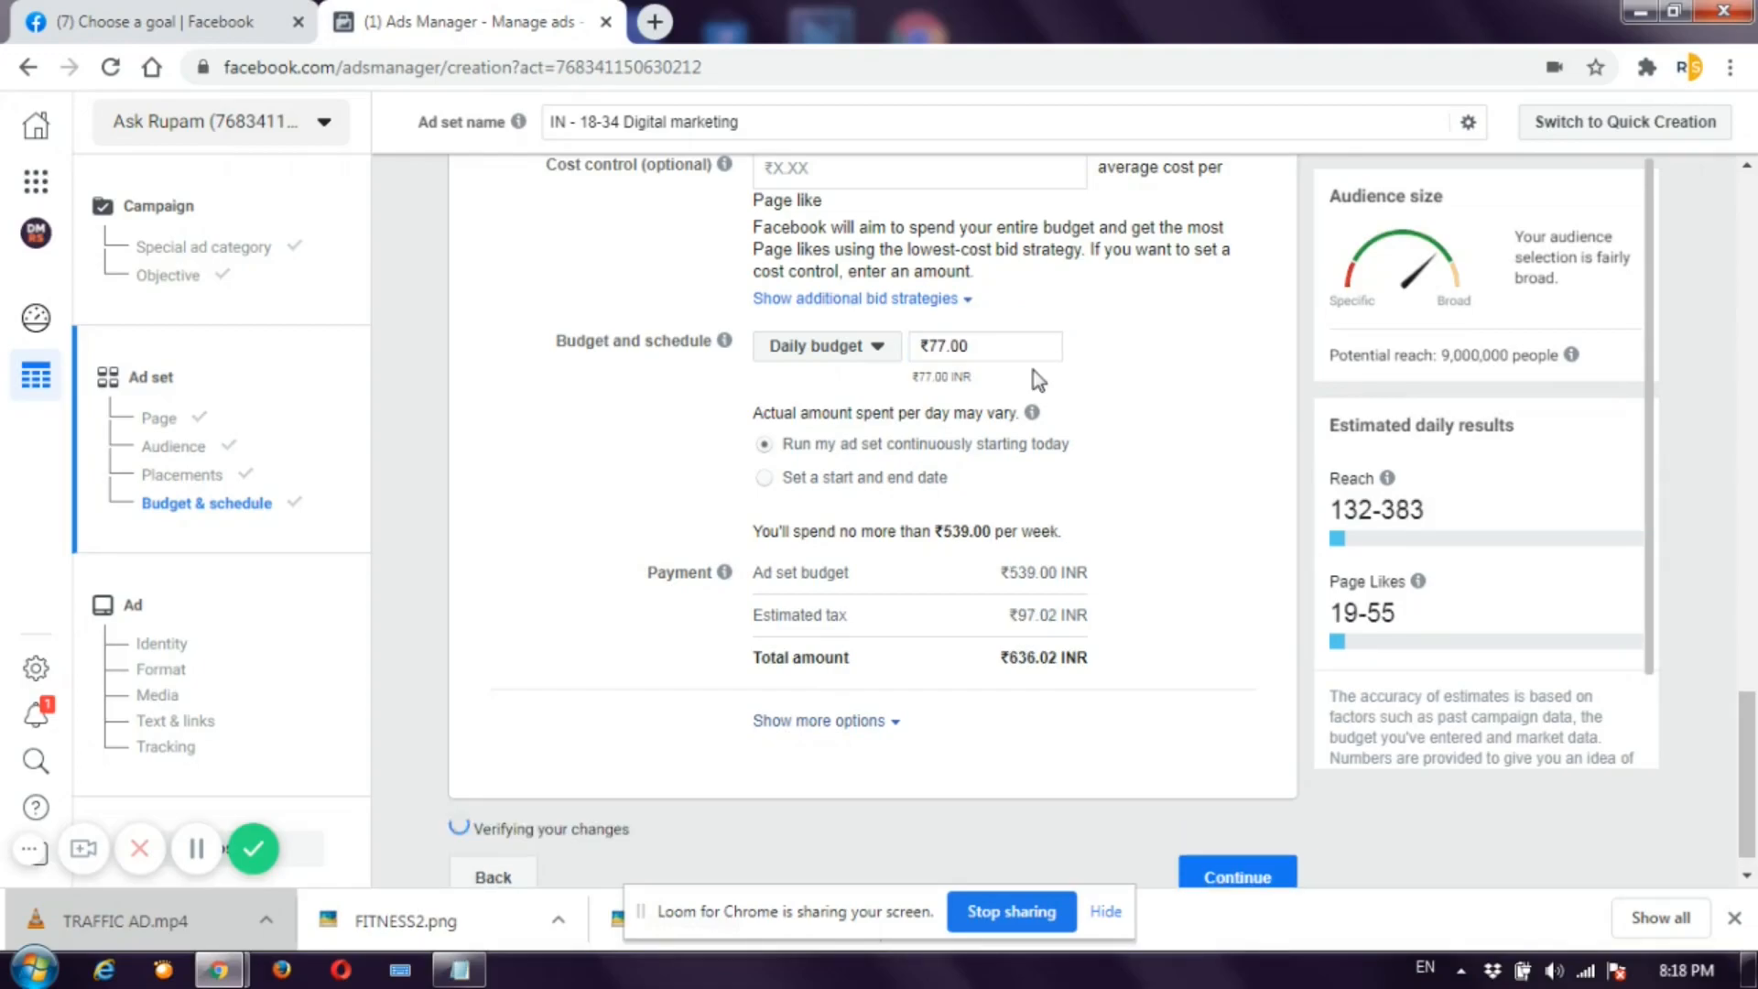
# - Try a daily budget of ₹50 for the ad set and check the minimum budget requirement
pyautogui.moveTo(979, 347); pyautogui.dragTo(905, 349)
pyautogui.write('50')
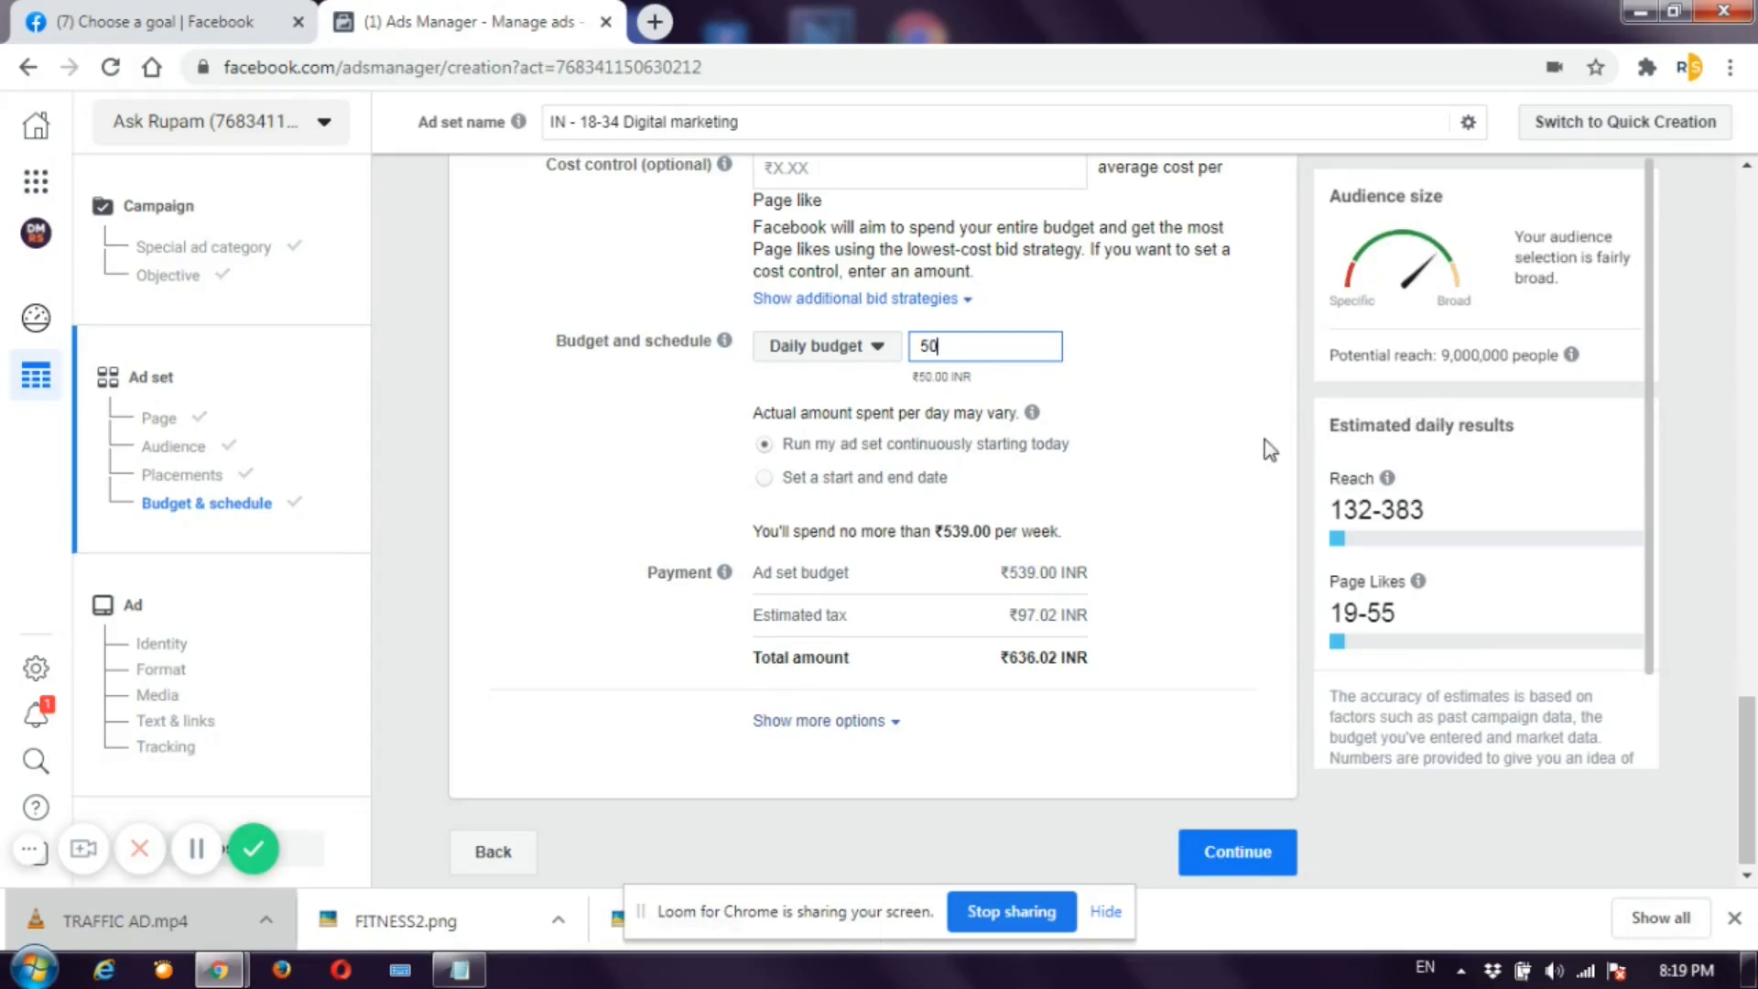
pyautogui.click(1210, 430)
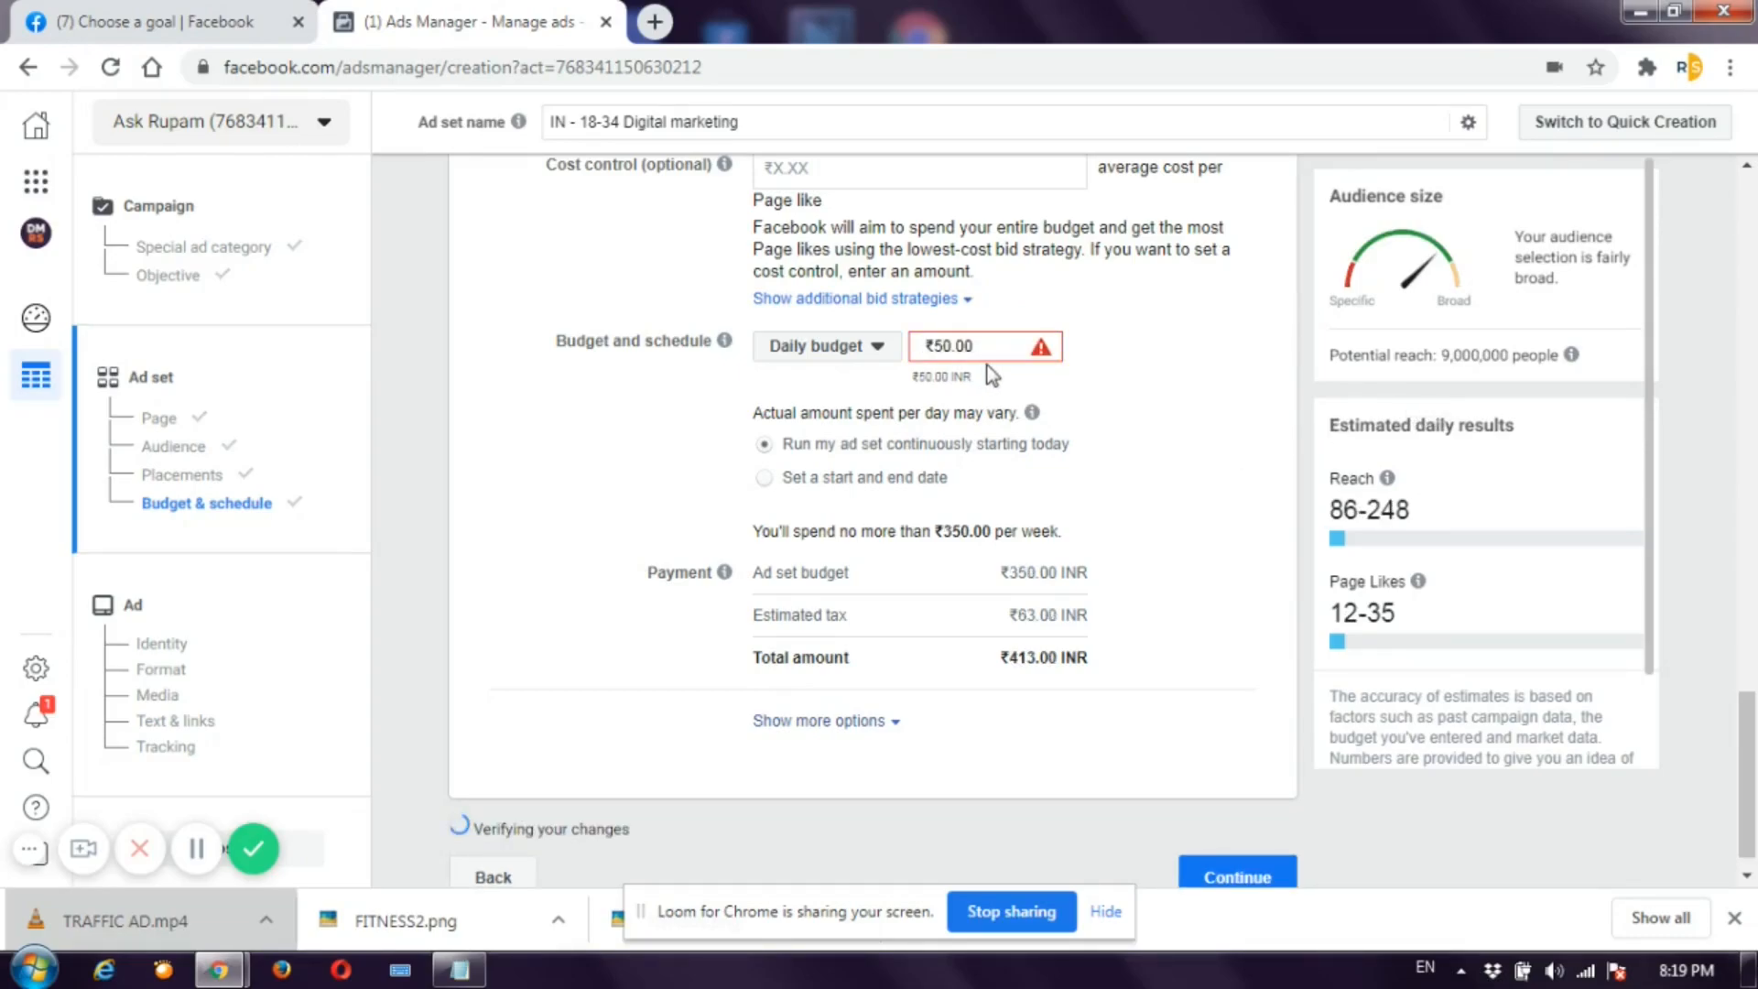
pyautogui.moveTo(1041, 355)
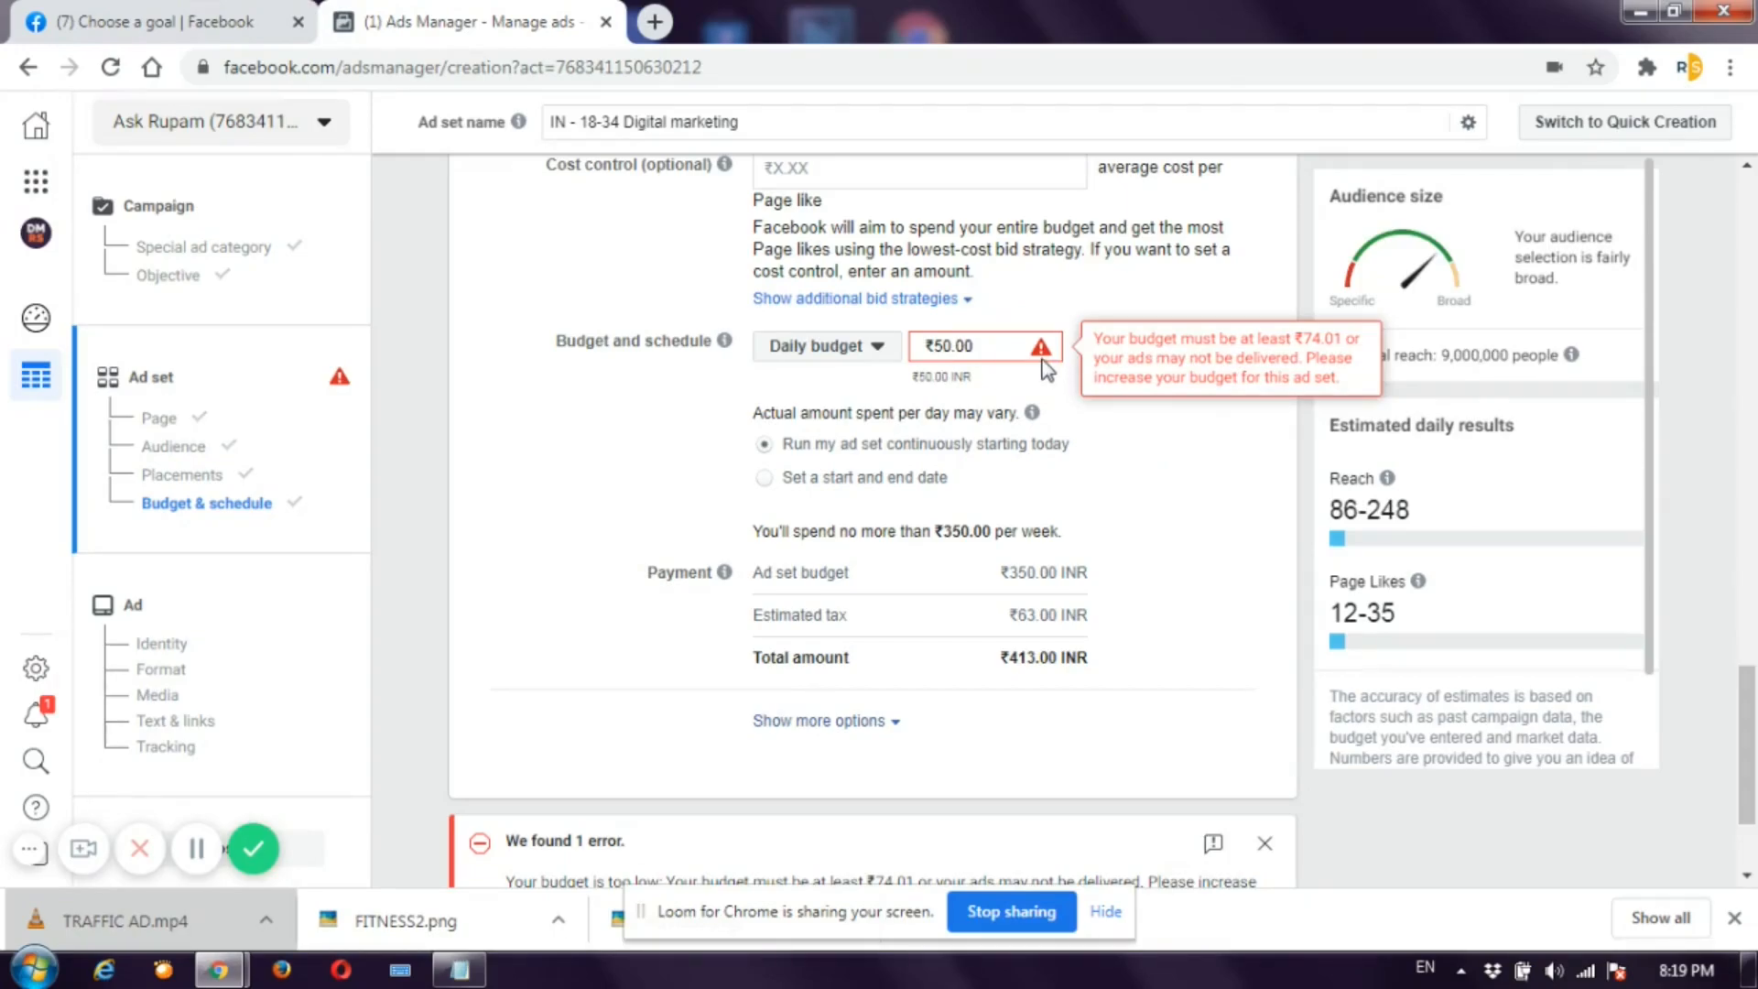
# - Set the ad set's daily budget to ₹500
pyautogui.moveTo(986, 348); pyautogui.dragTo(861, 364)
pyautogui.write('500')
pyautogui.click(1168, 474)
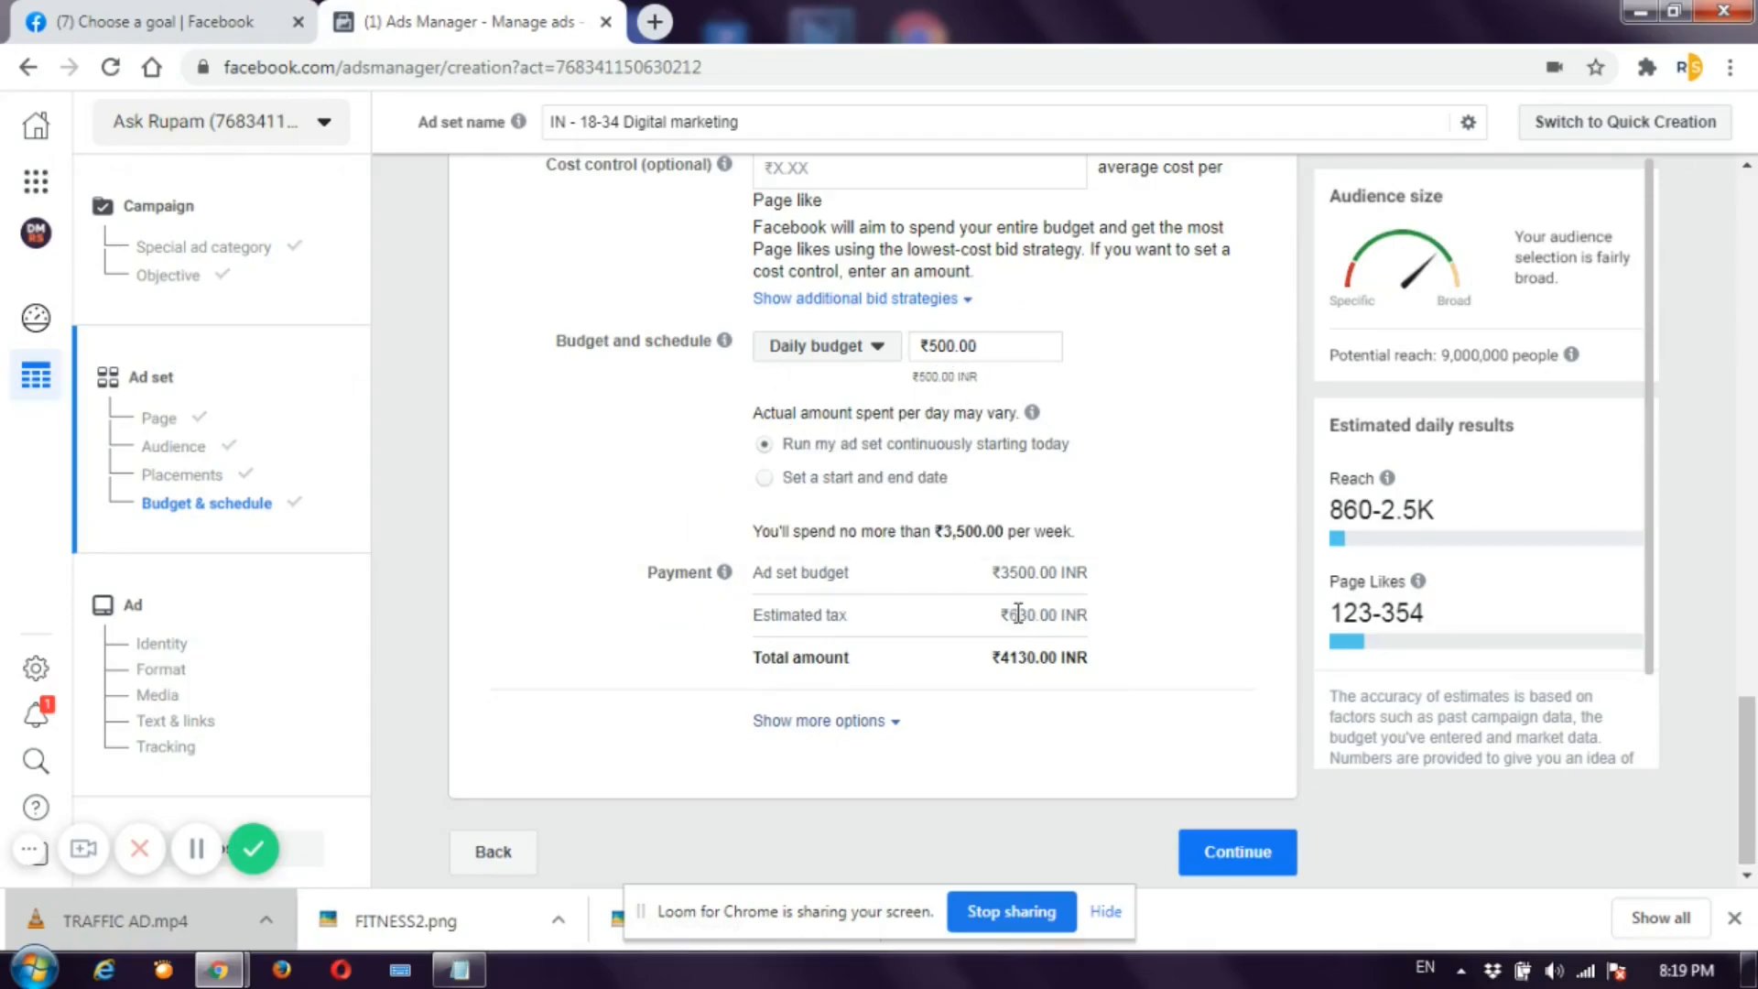
# - Expand the additional budget options and check the charging, ad scheduling and delivery type settings
pyautogui.click(820, 722)
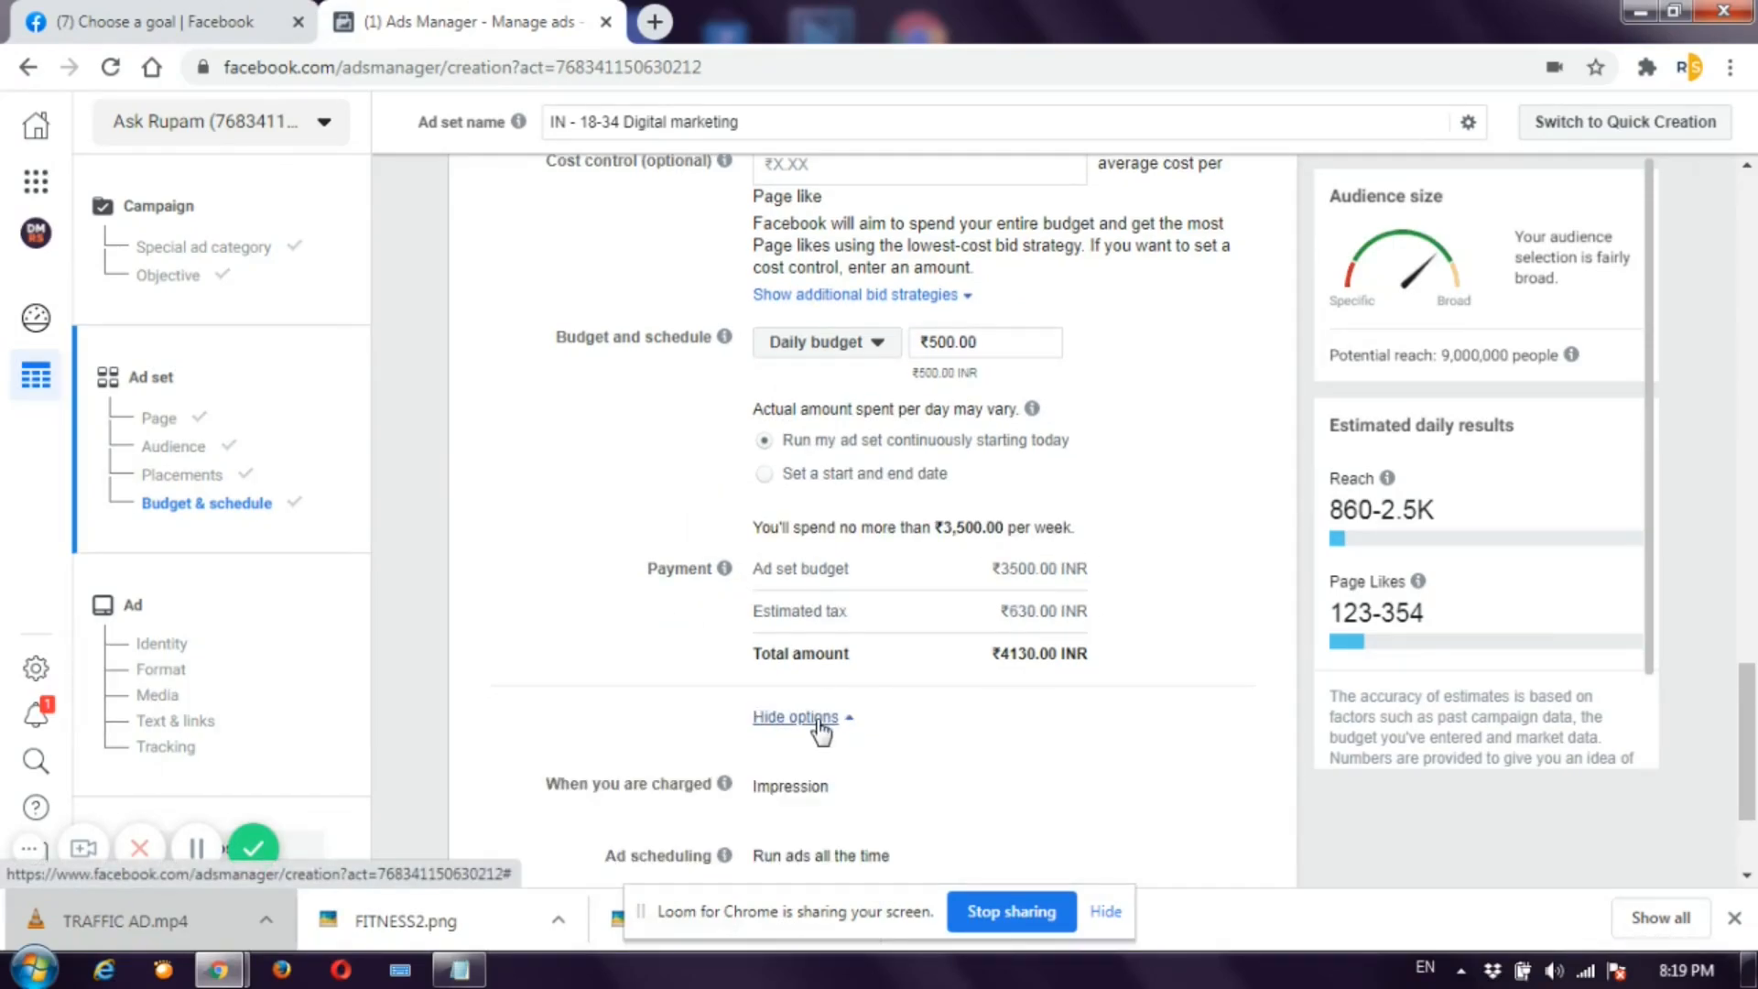
pyautogui.scroll(-2, 817, 641)
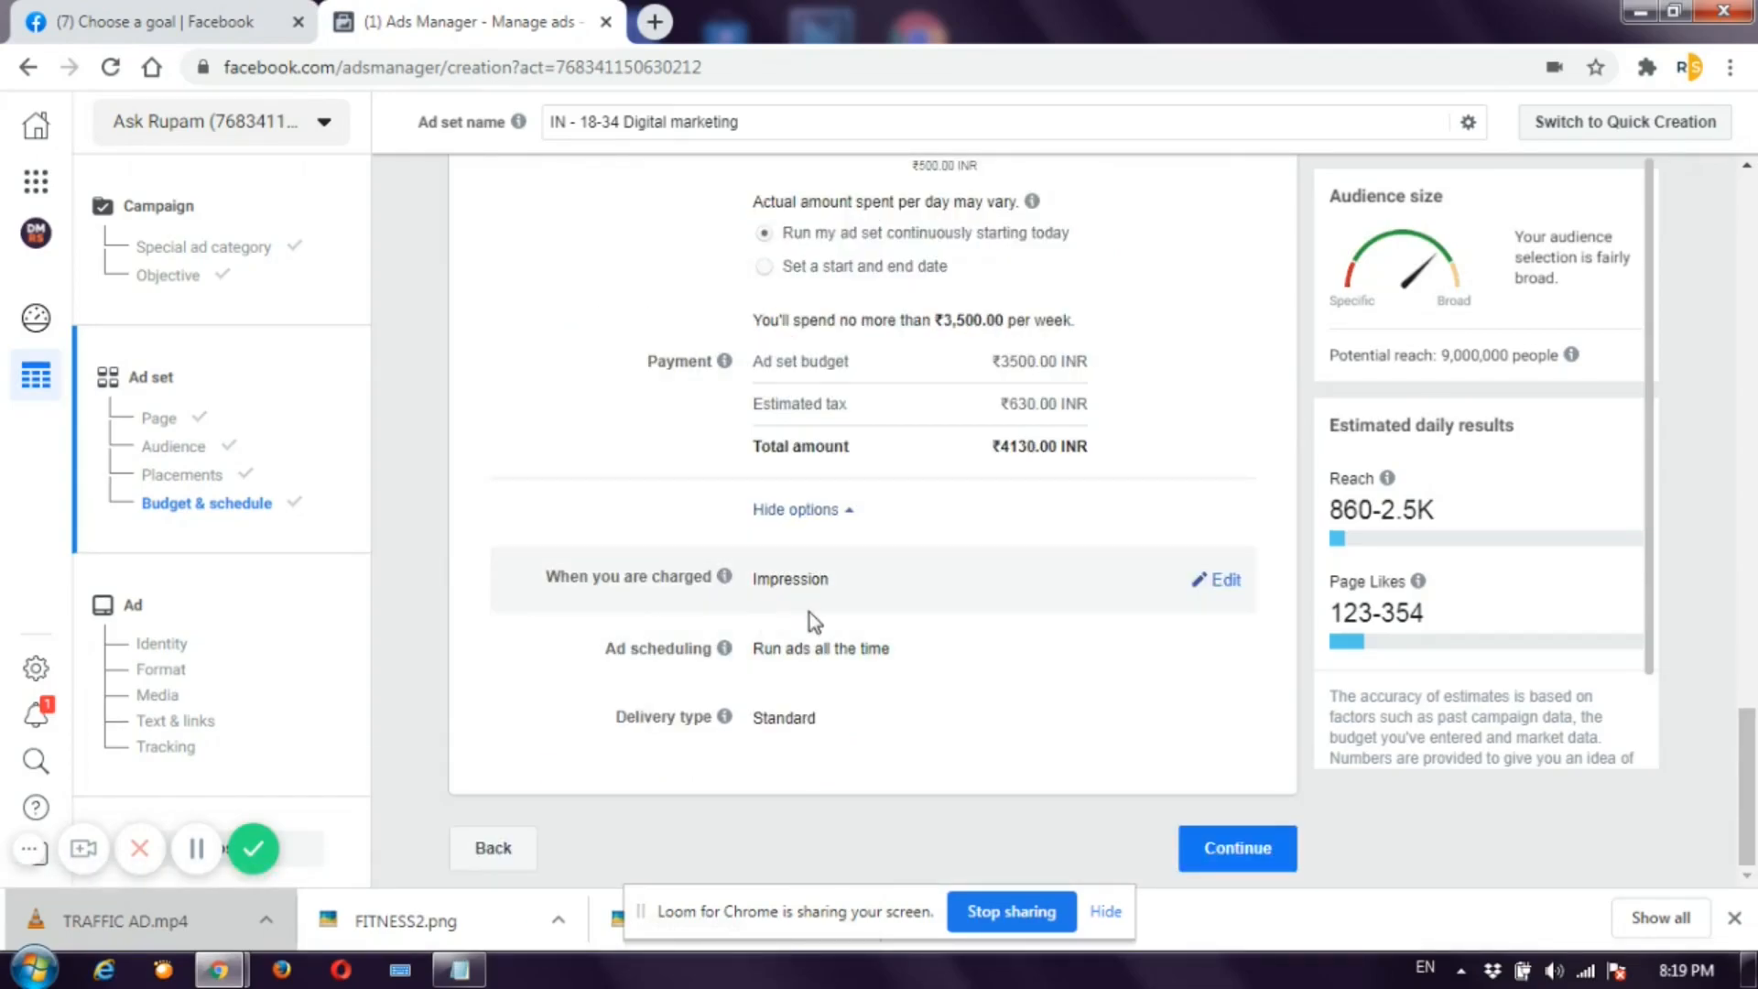
pyautogui.click(1219, 586)
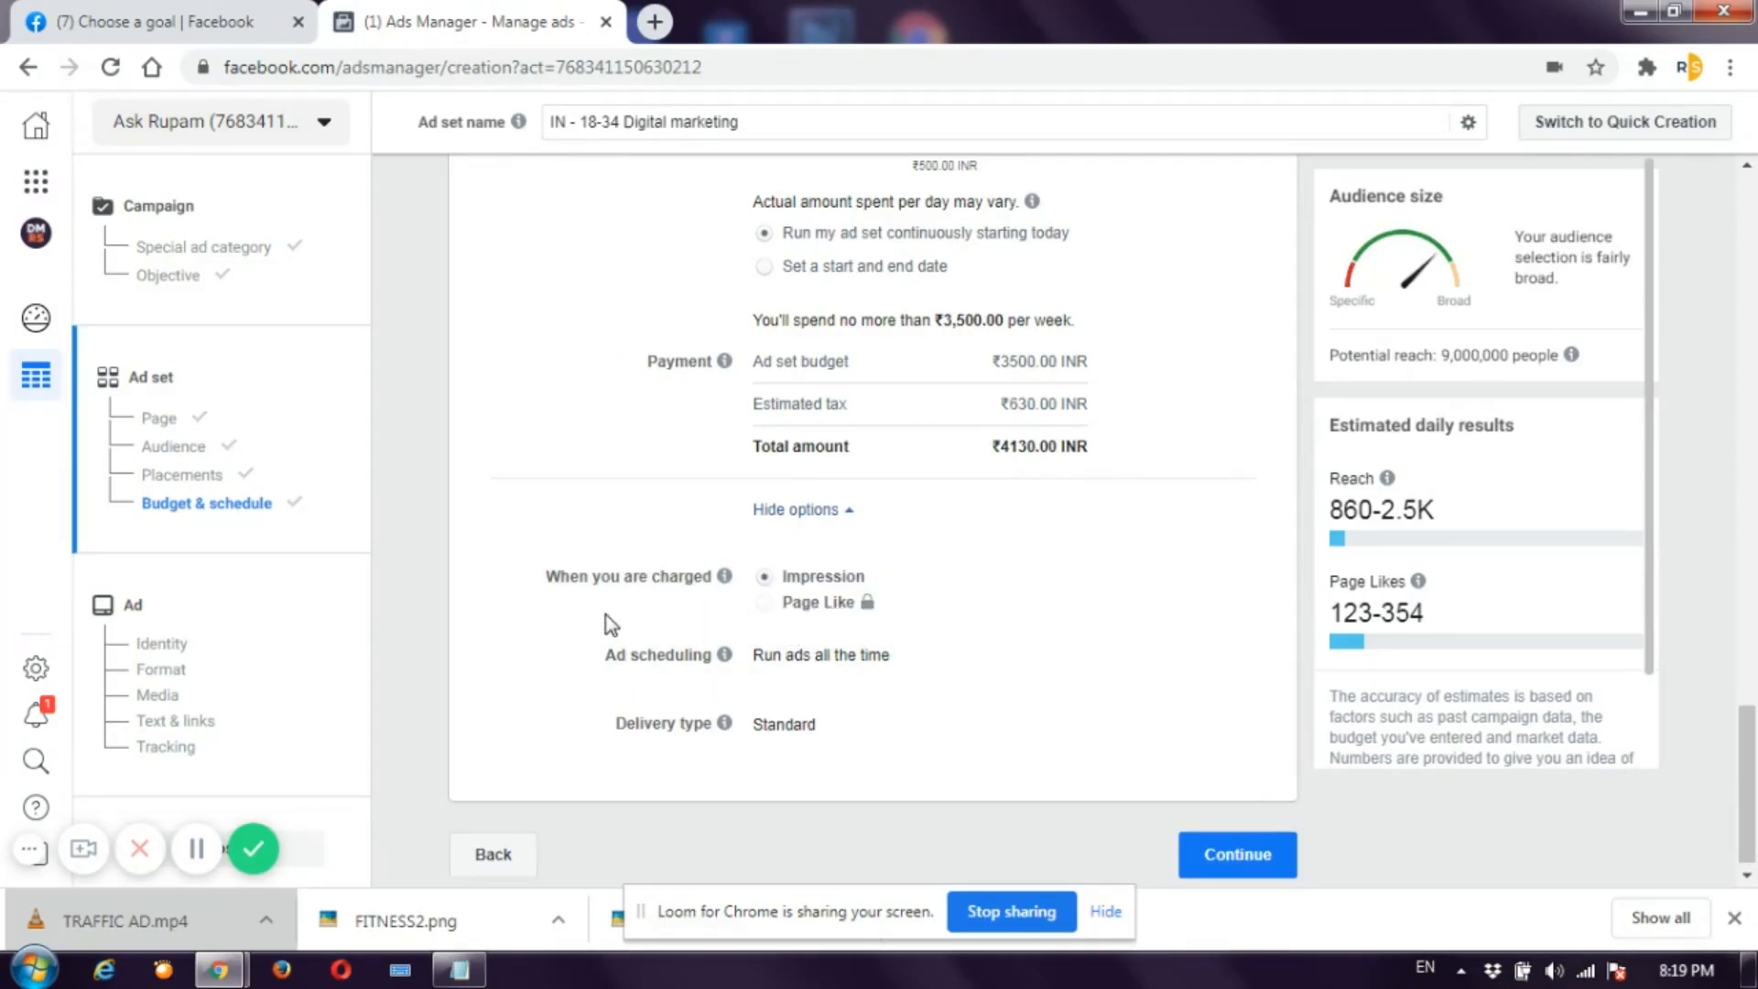
pyautogui.moveTo(793, 621)
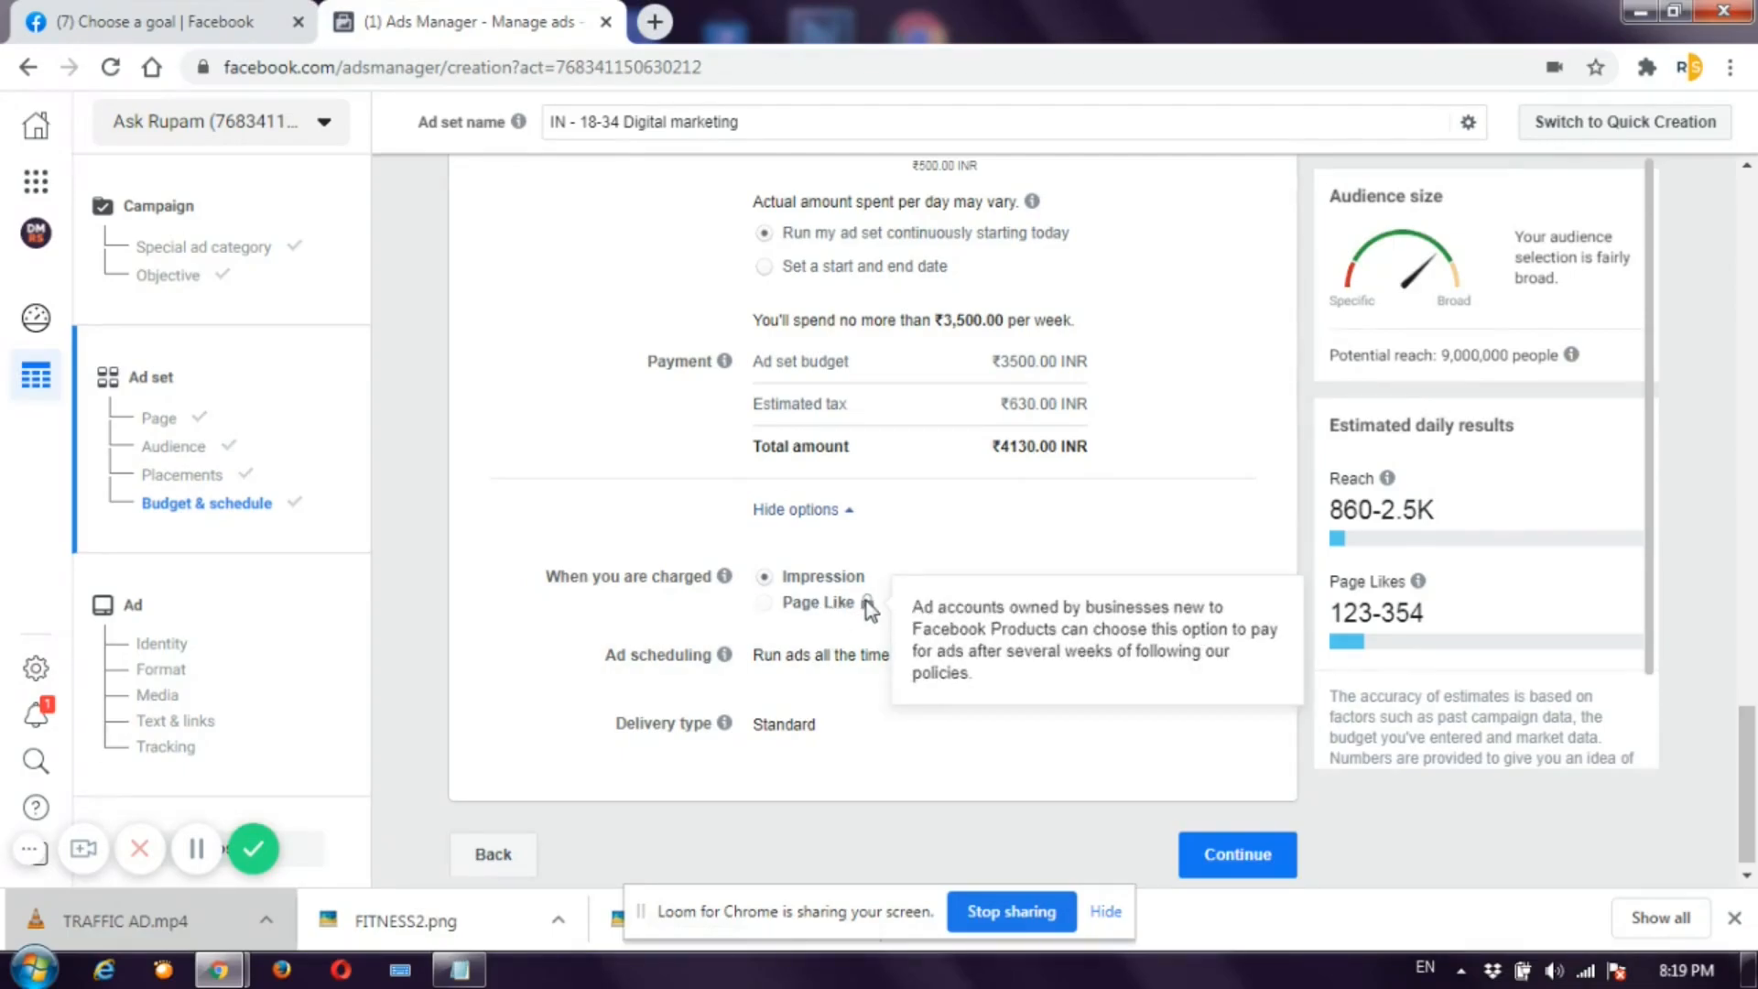
pyautogui.scroll(-1, 787, 535)
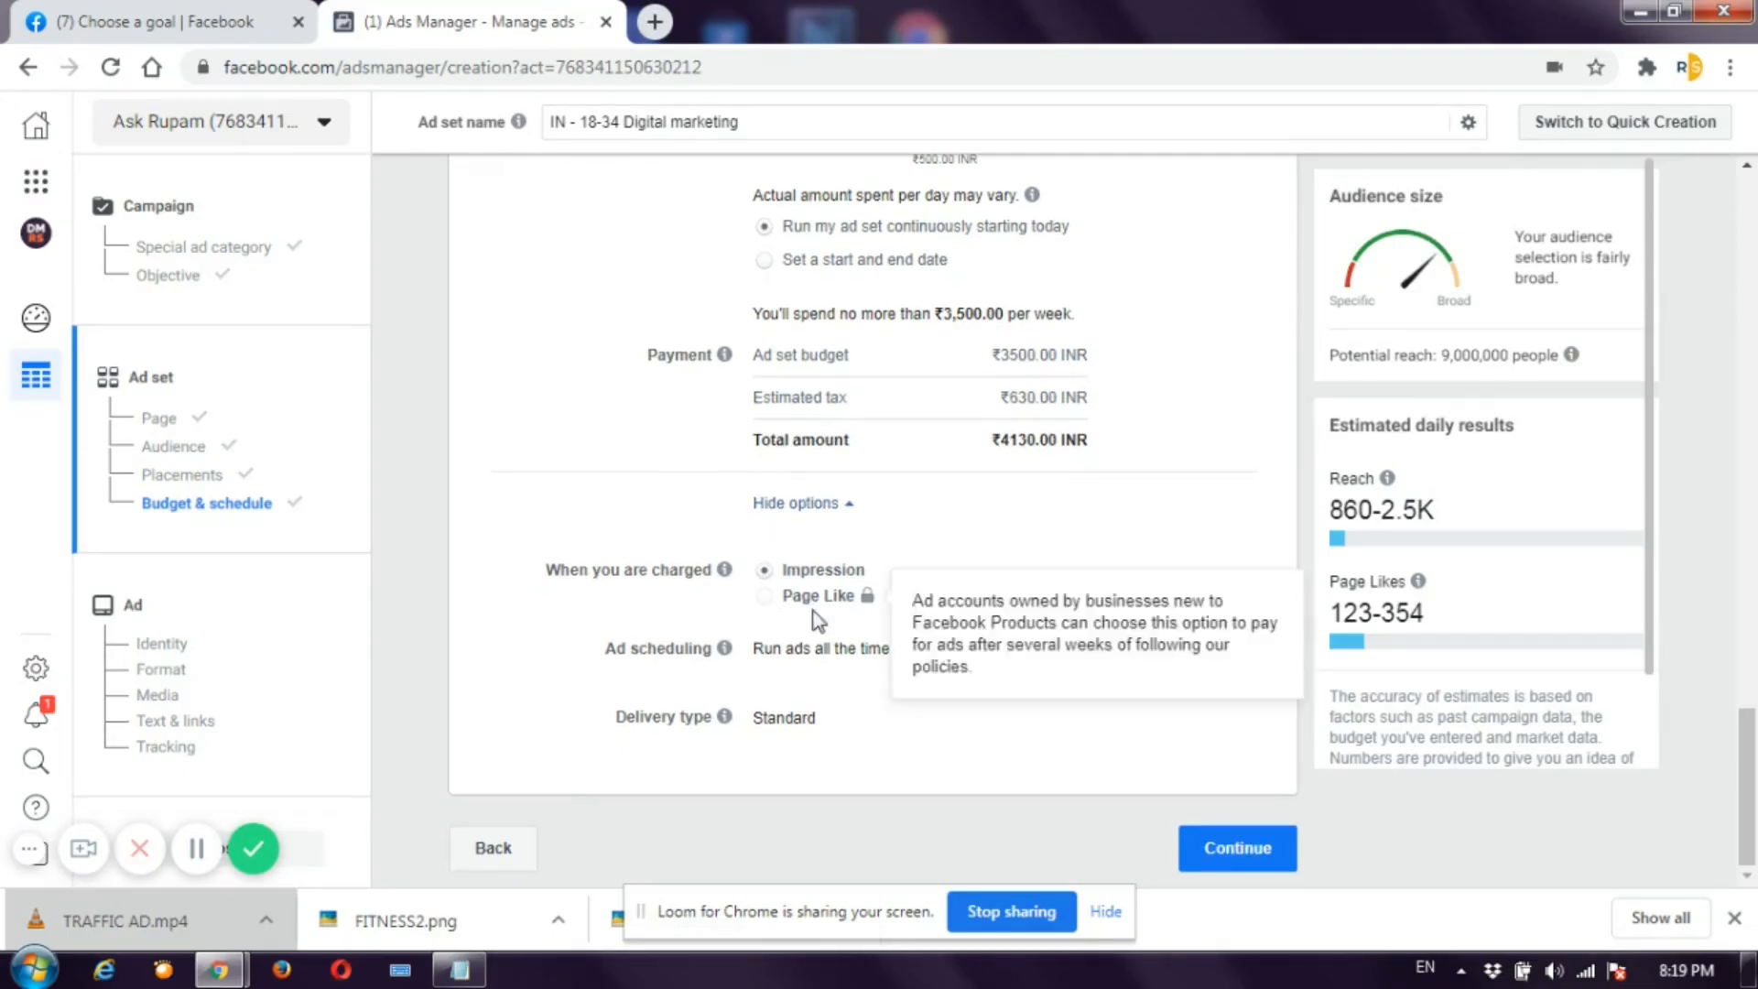
pyautogui.moveTo(724, 648)
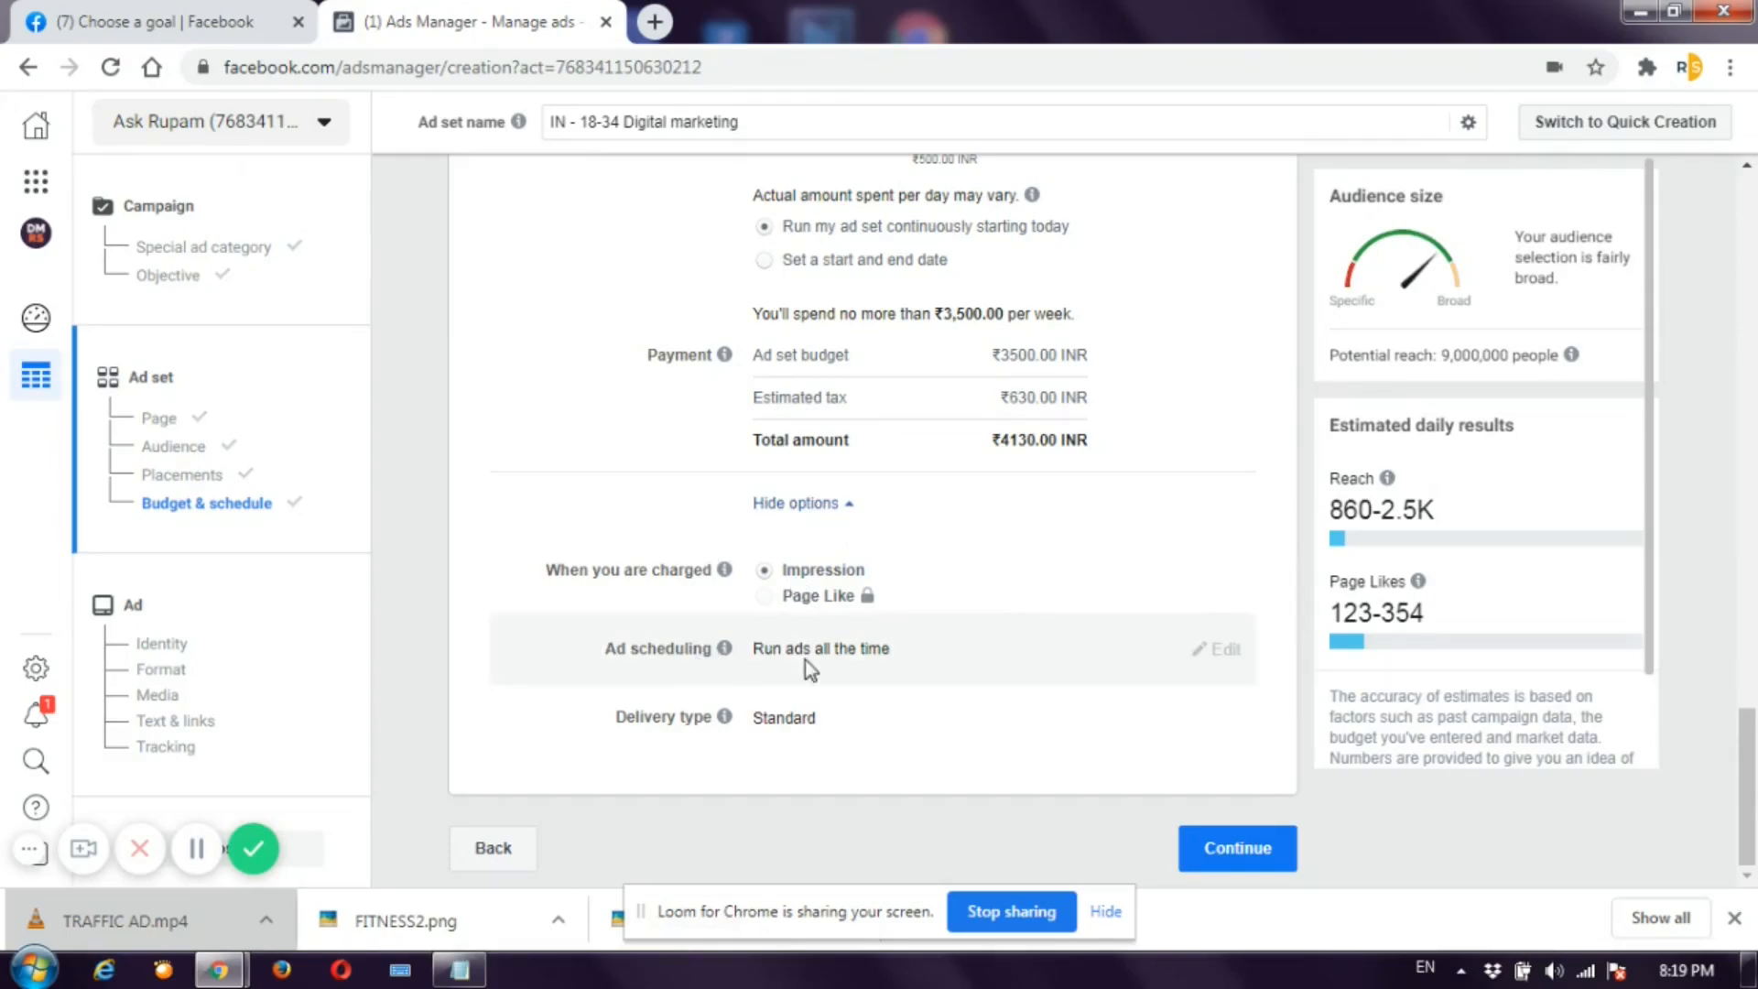
pyautogui.moveTo(724, 716)
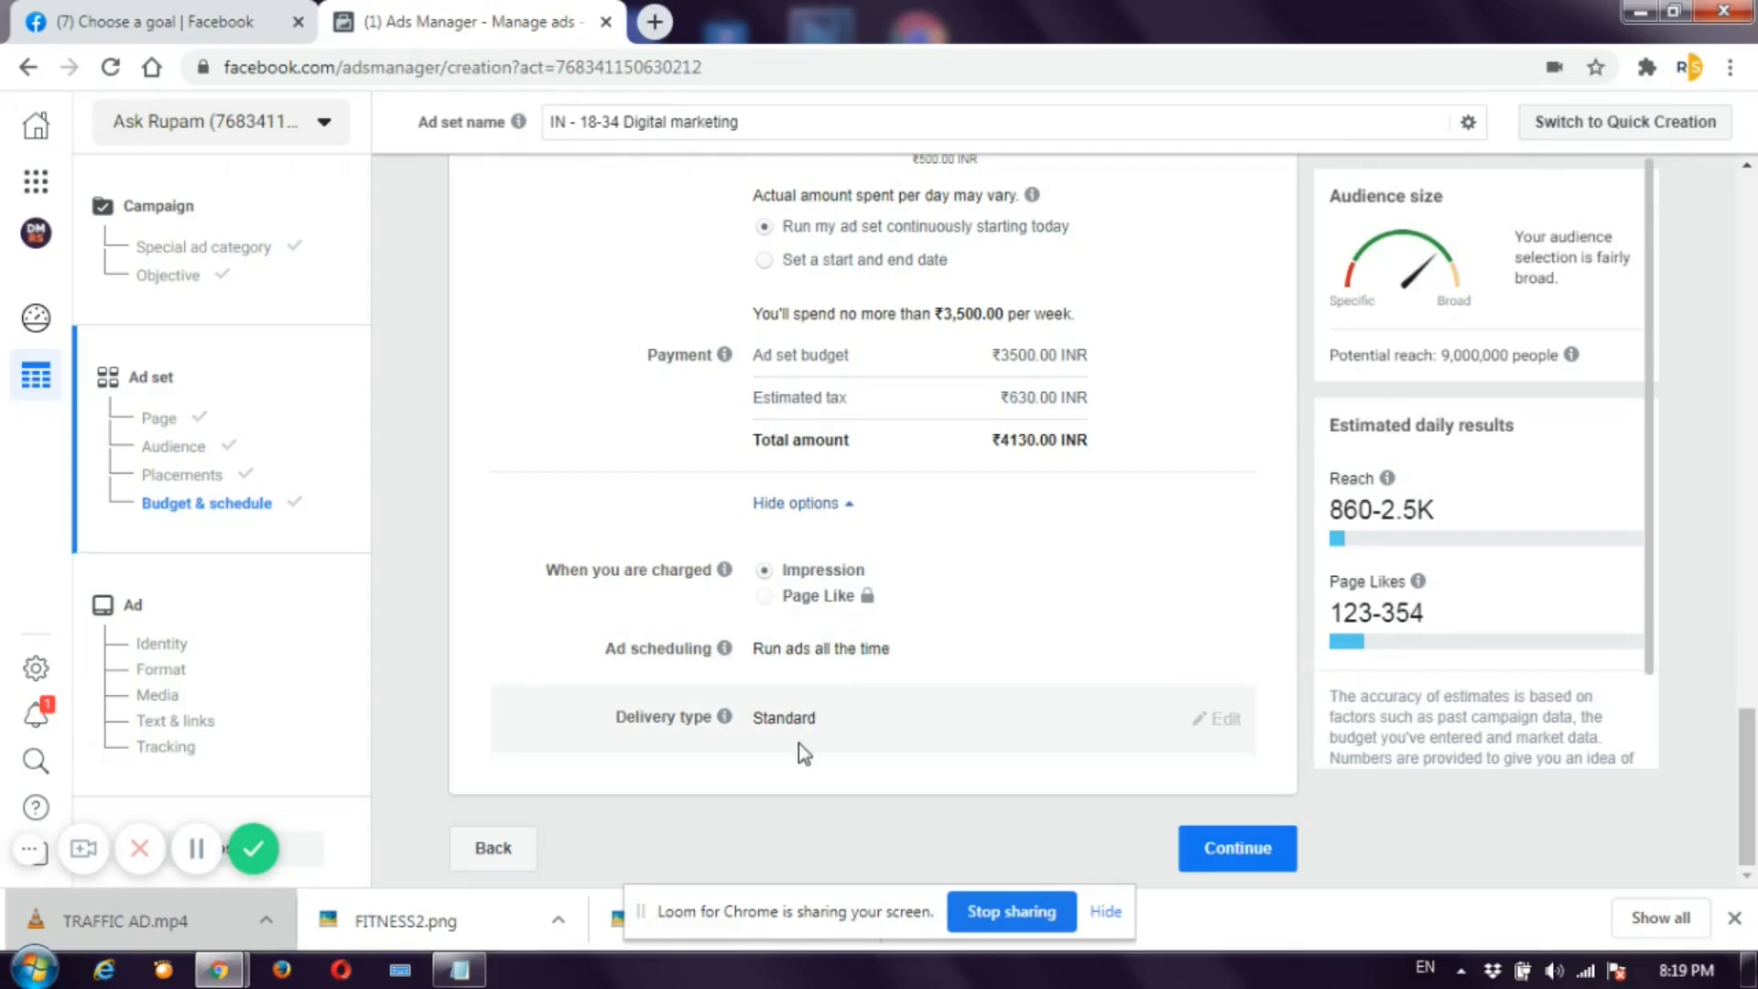
# - Continue to the ad setup and replace "Engagement" in the ad name with "page like image 1"
pyautogui.click(1211, 846)
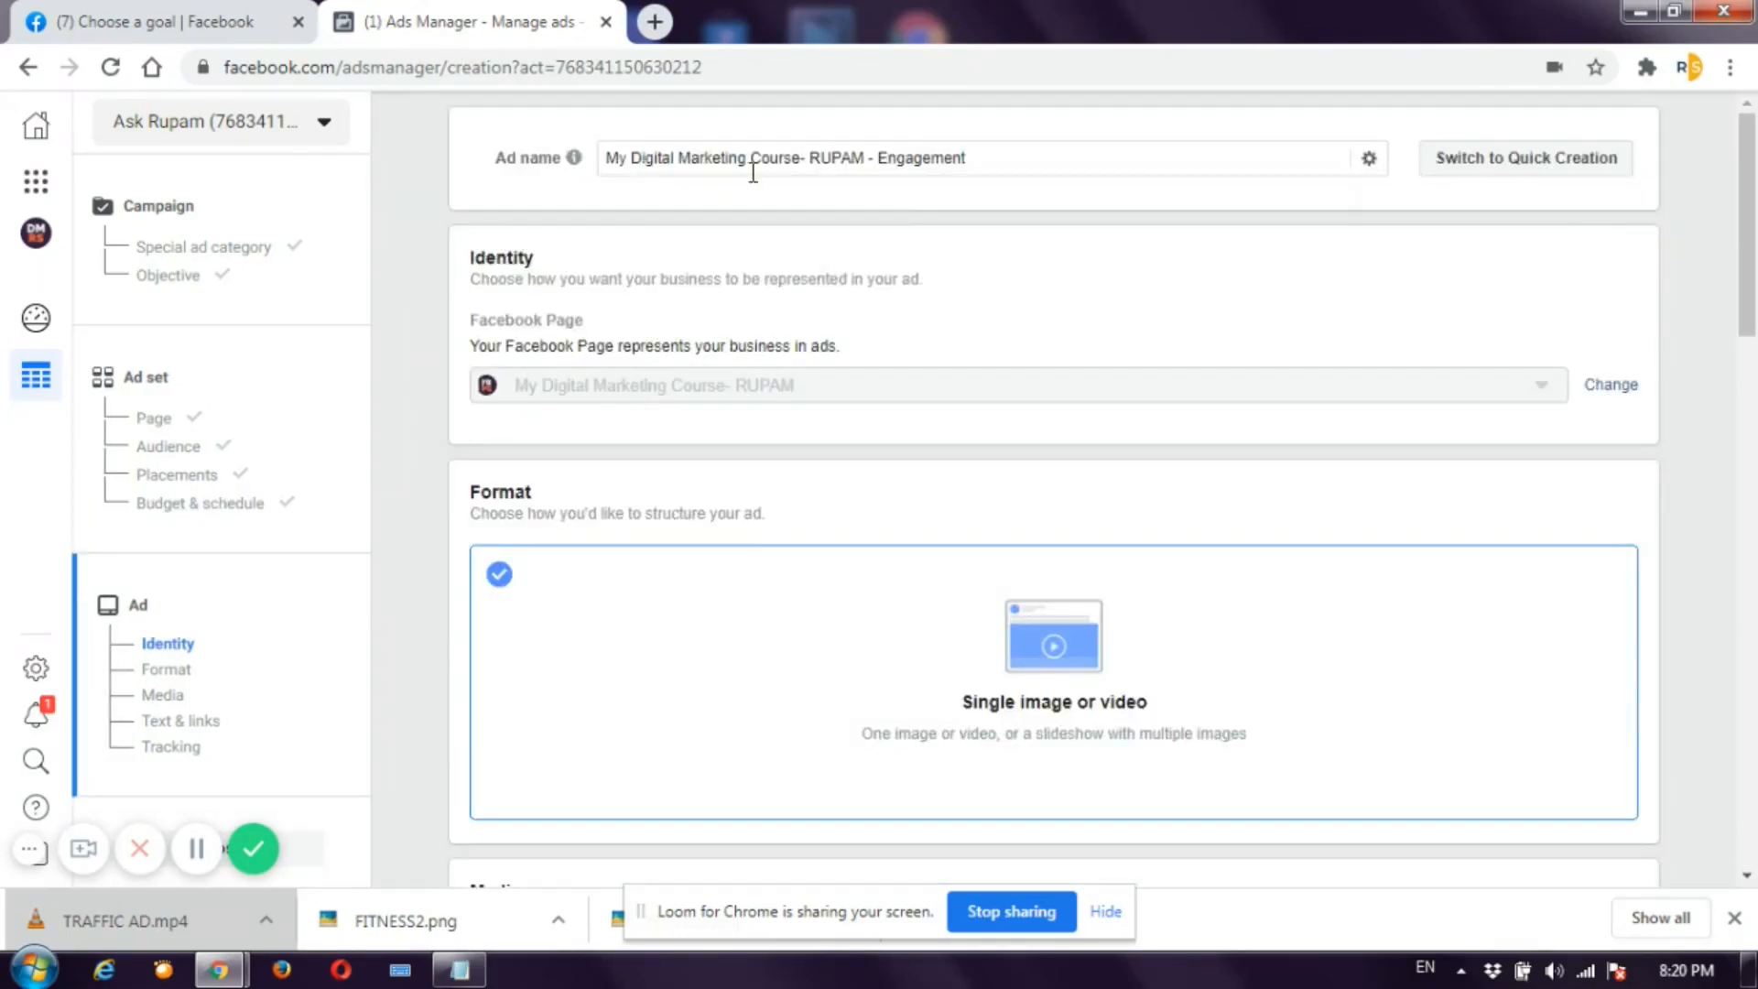
pyautogui.moveTo(972, 160); pyautogui.dragTo(879, 163)
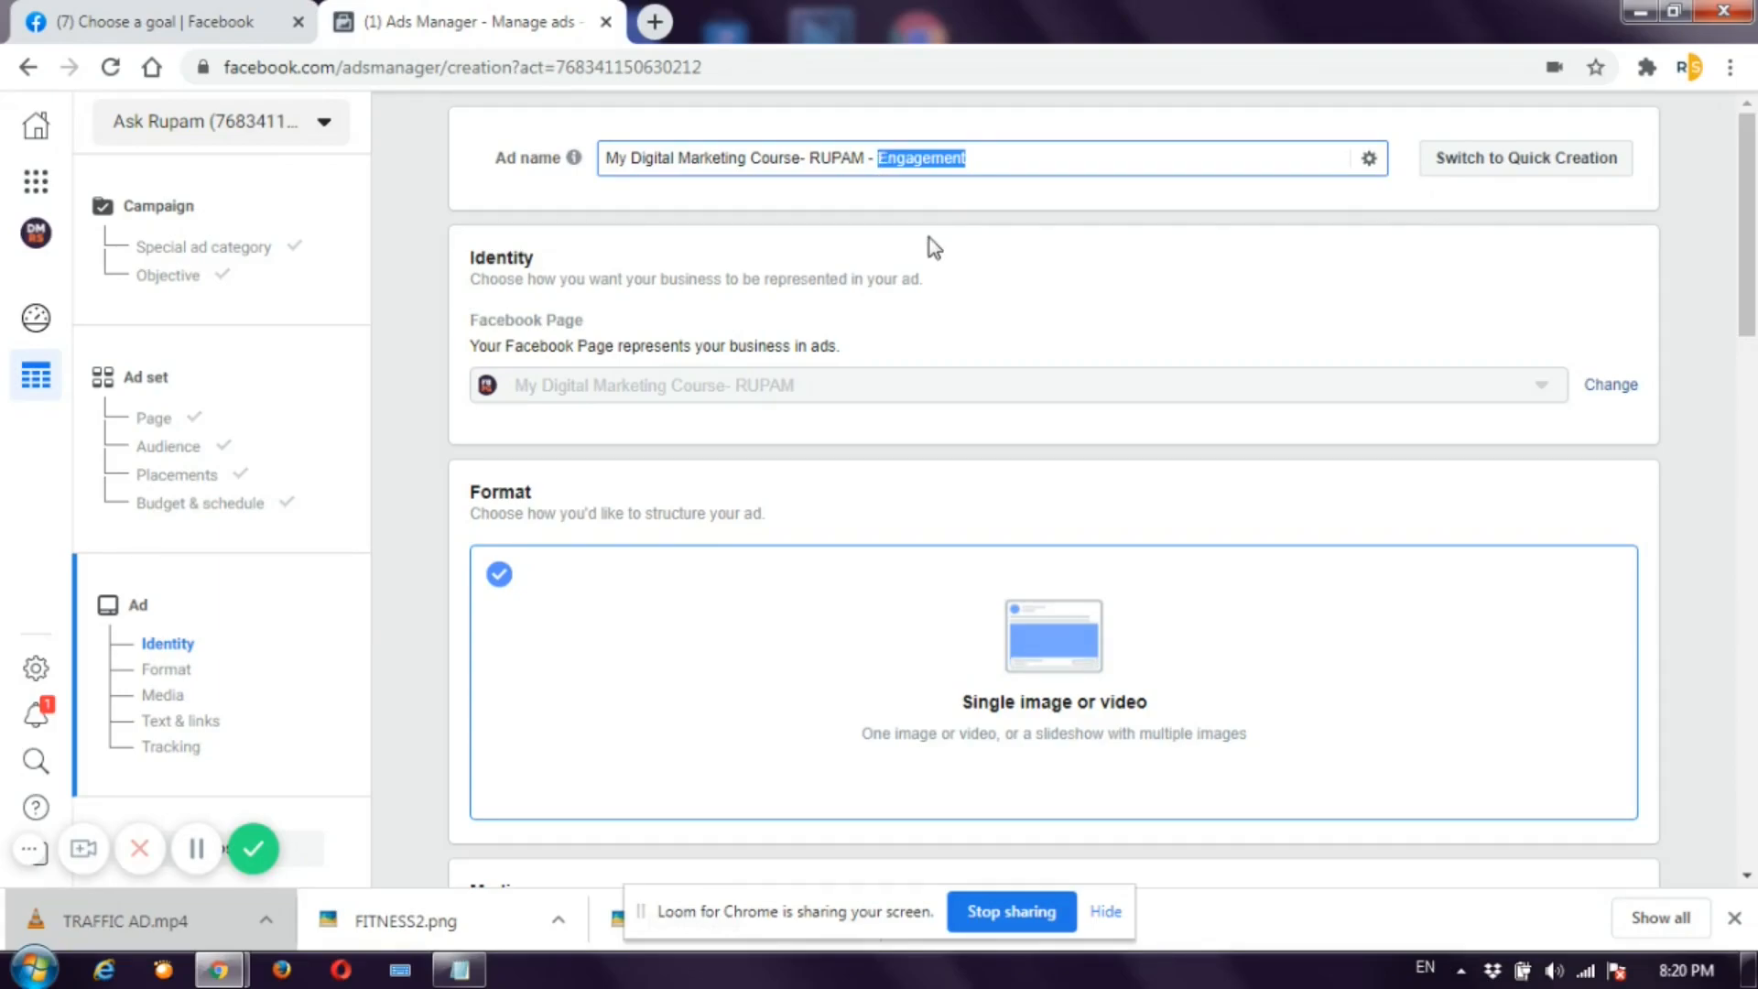
pyautogui.write('pageki')
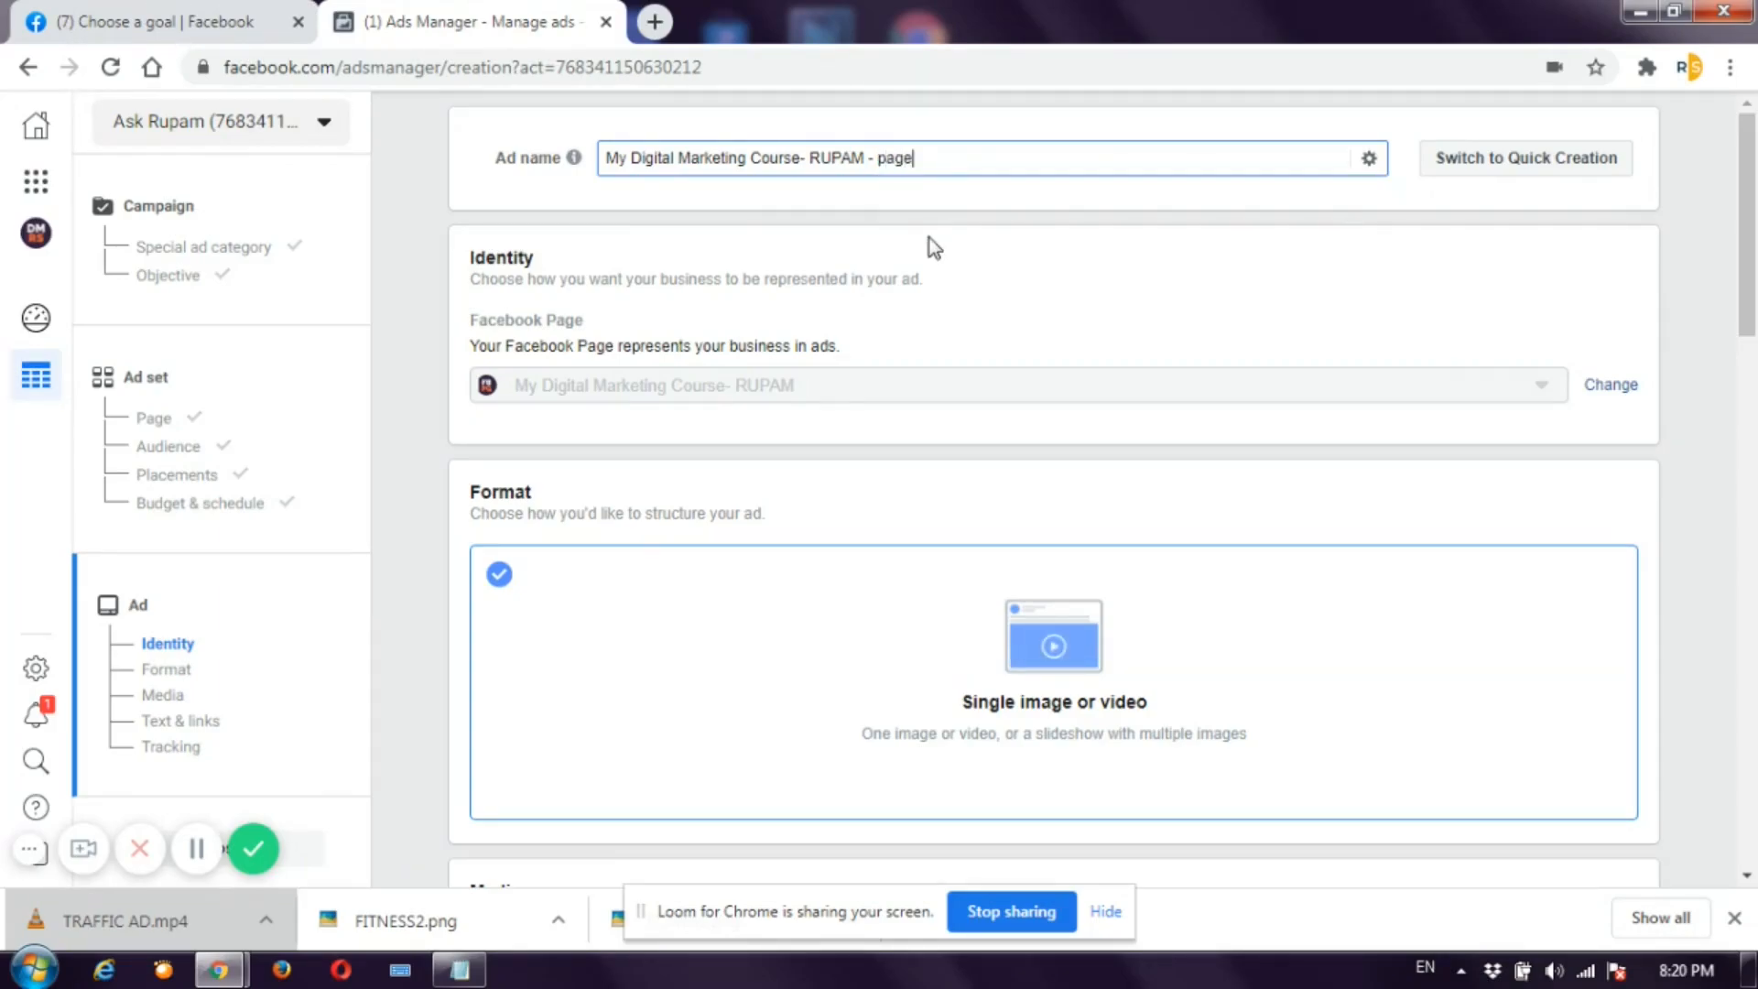
pyautogui.press('BackSpace')
pyautogui.press('BackSpace')
pyautogui.write('like')
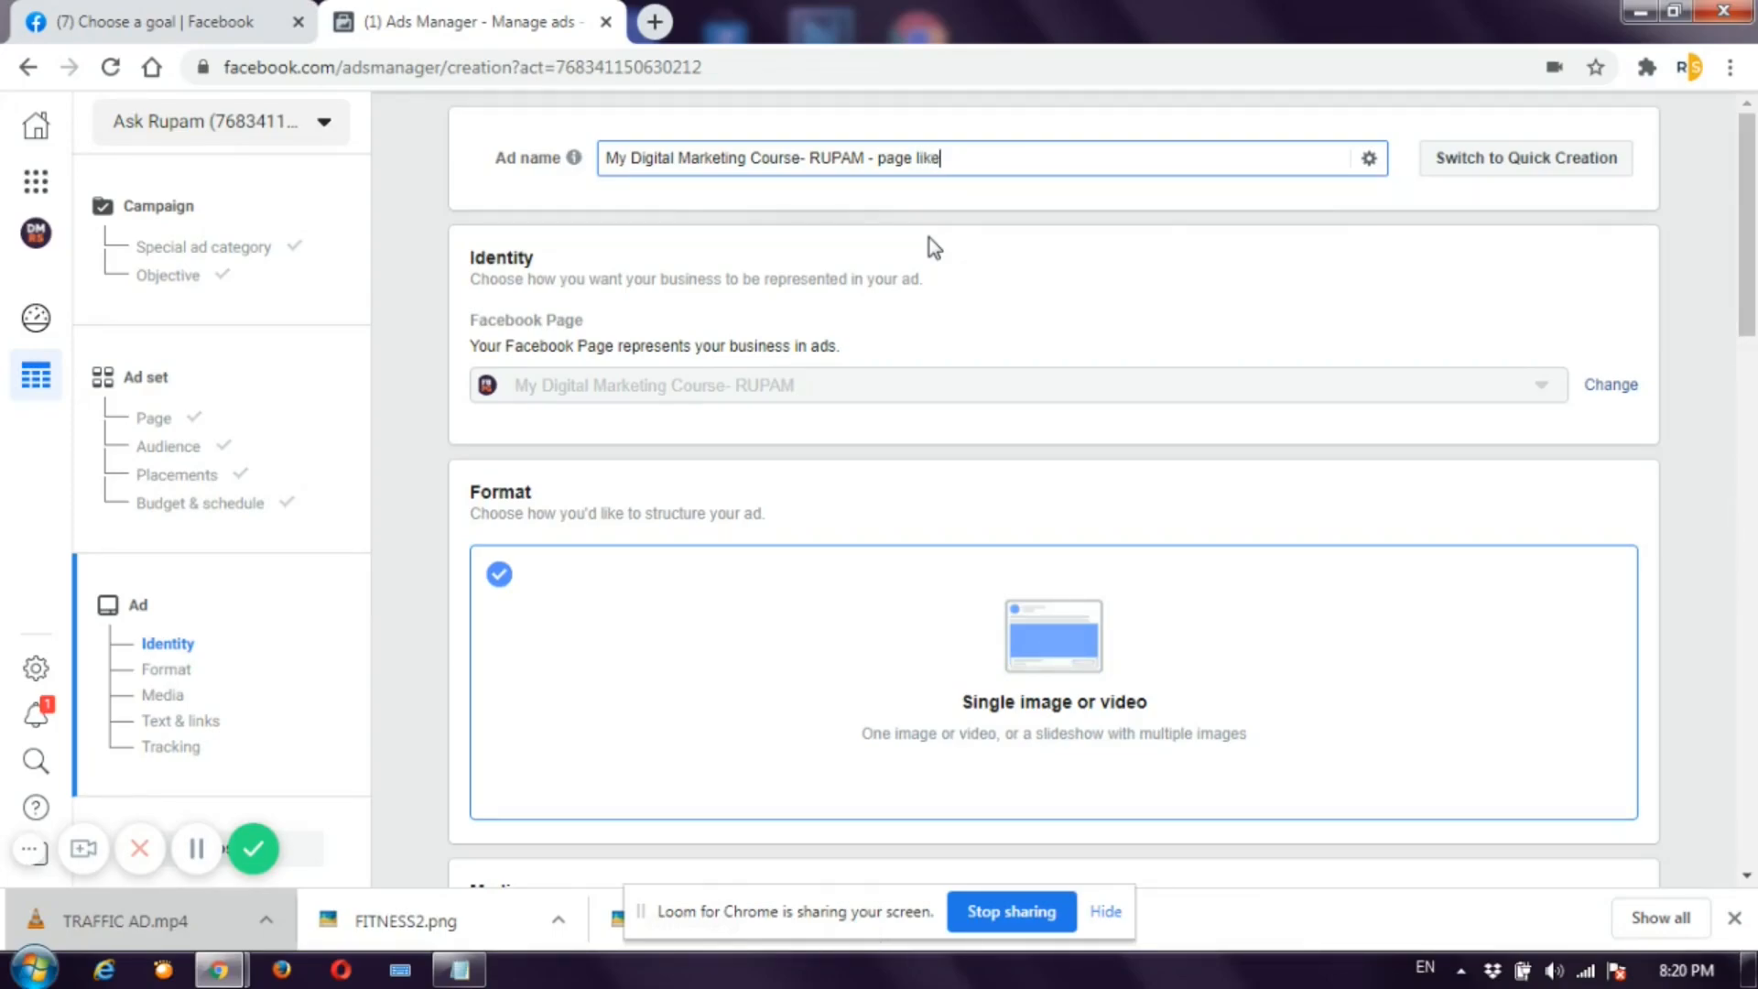
pyautogui.write(' image 1')
# - Check the ad's format and the editing options for its image, leaving the image as it is
pyautogui.scroll(-2, 608, 384)
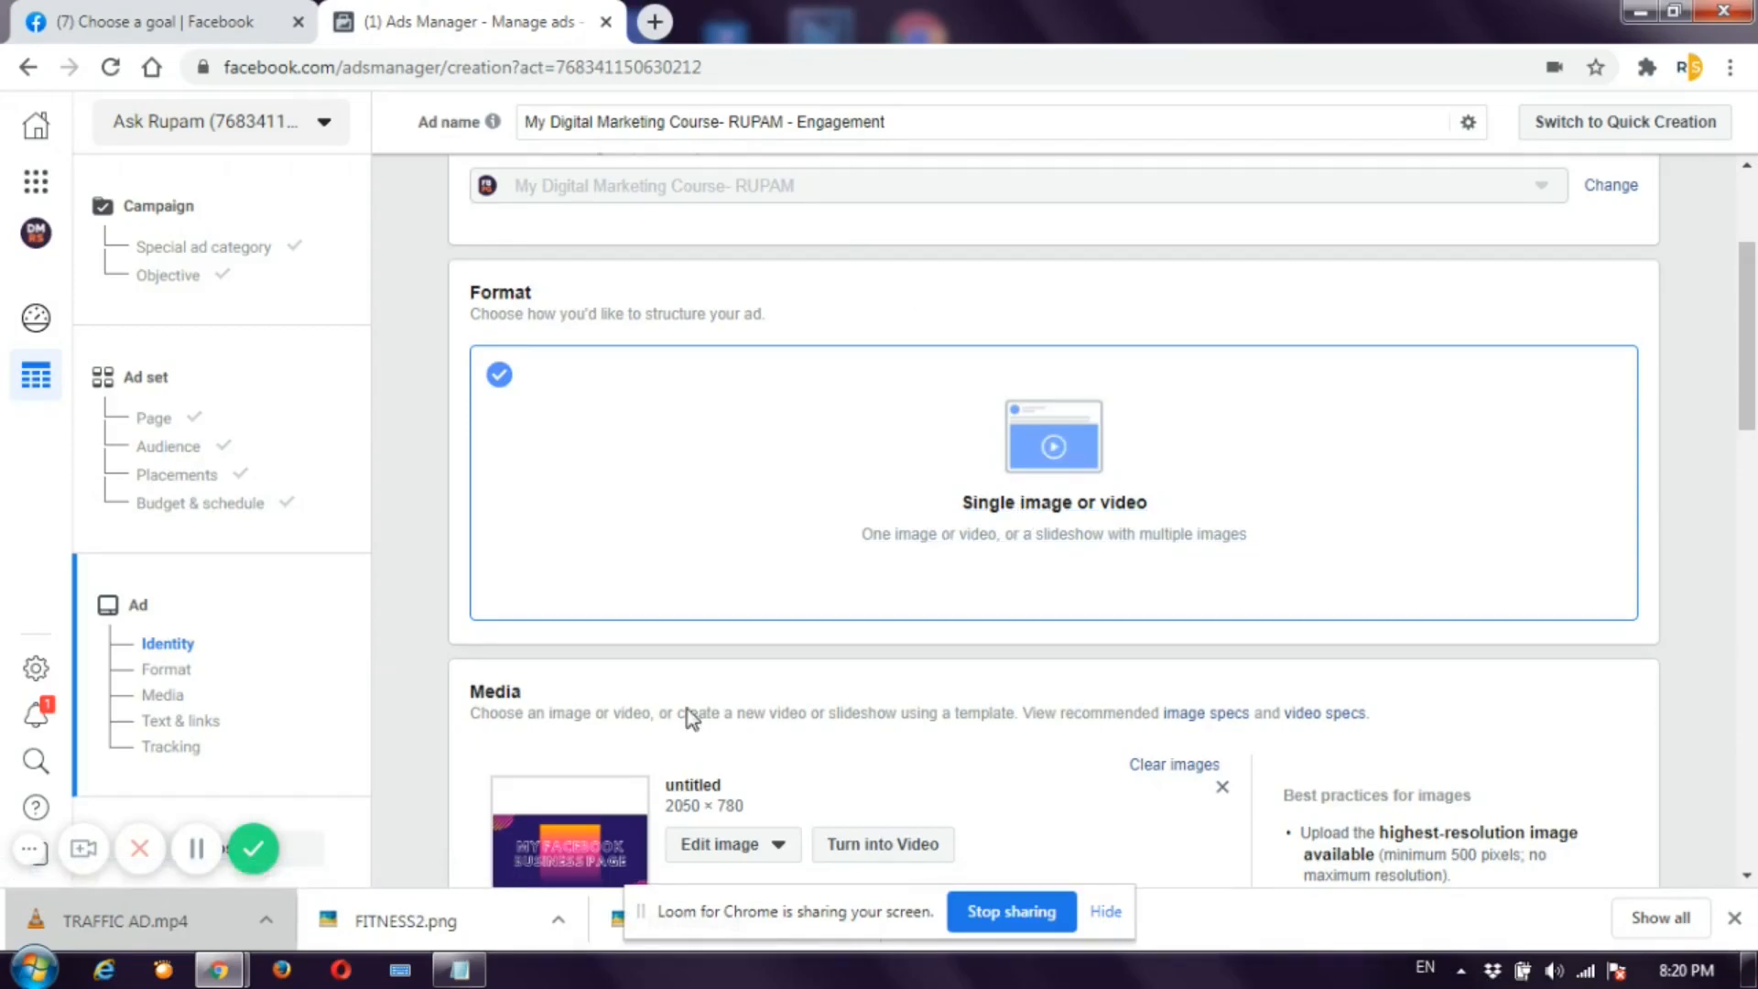
pyautogui.scroll(-3, 1068, 421)
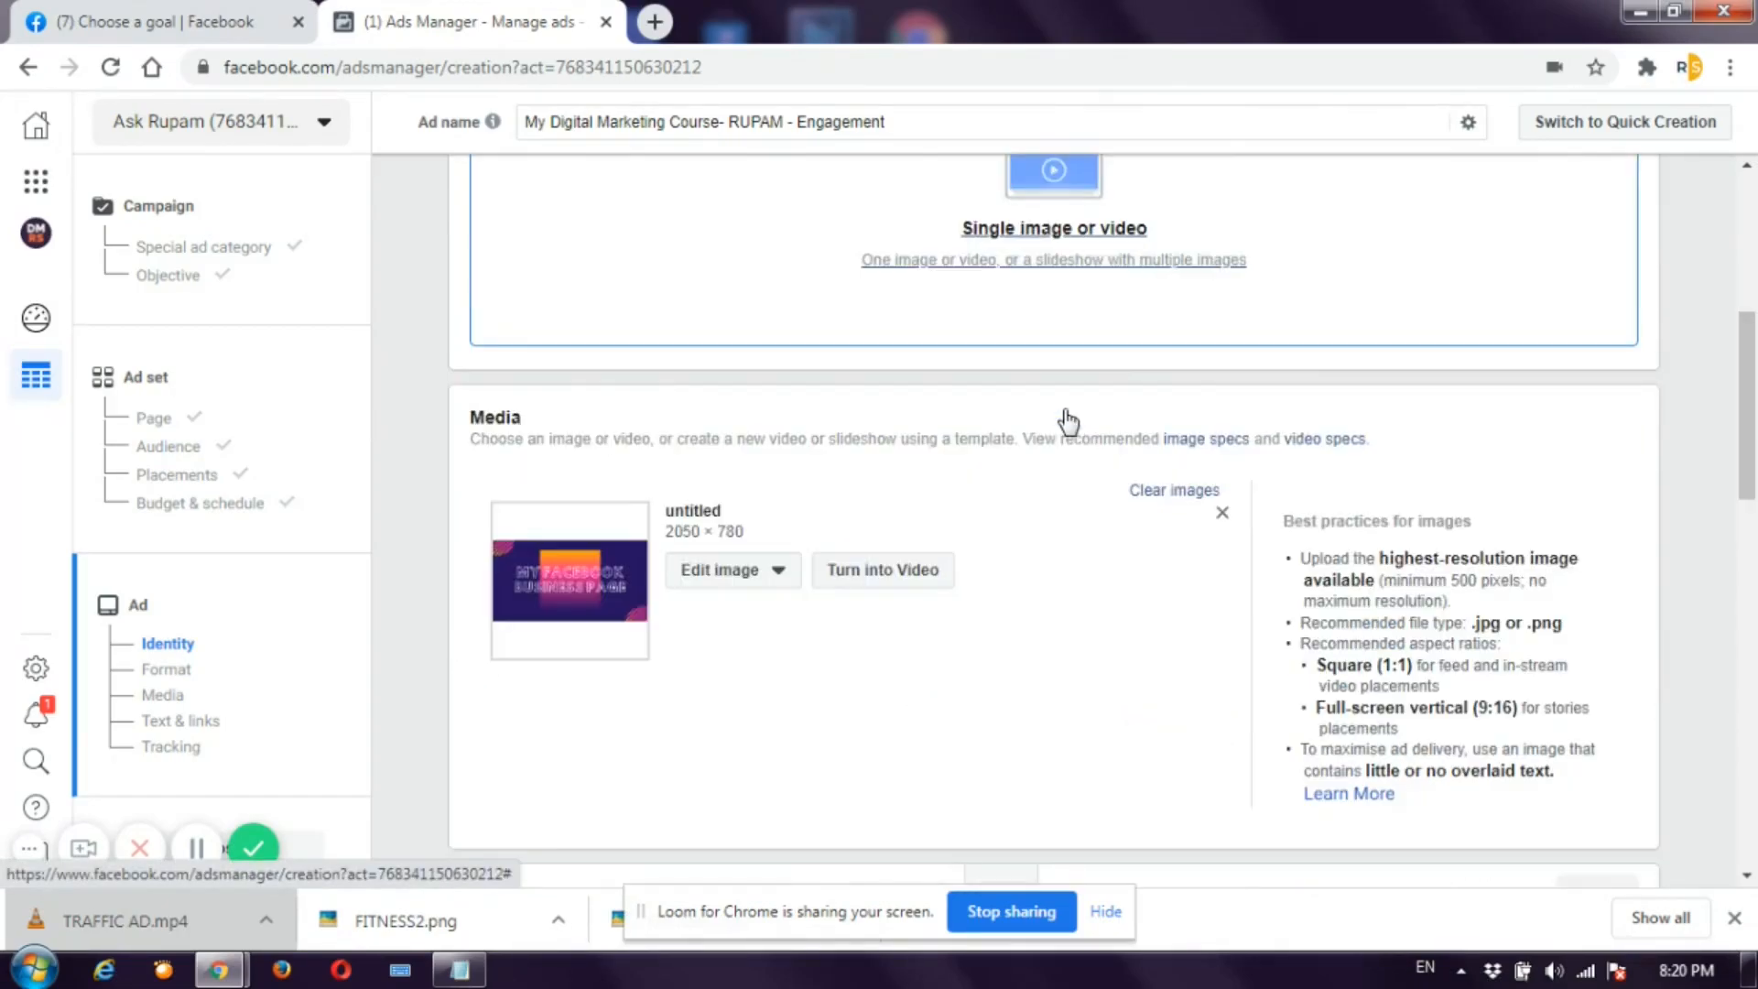
pyautogui.scroll(-1, 1067, 421)
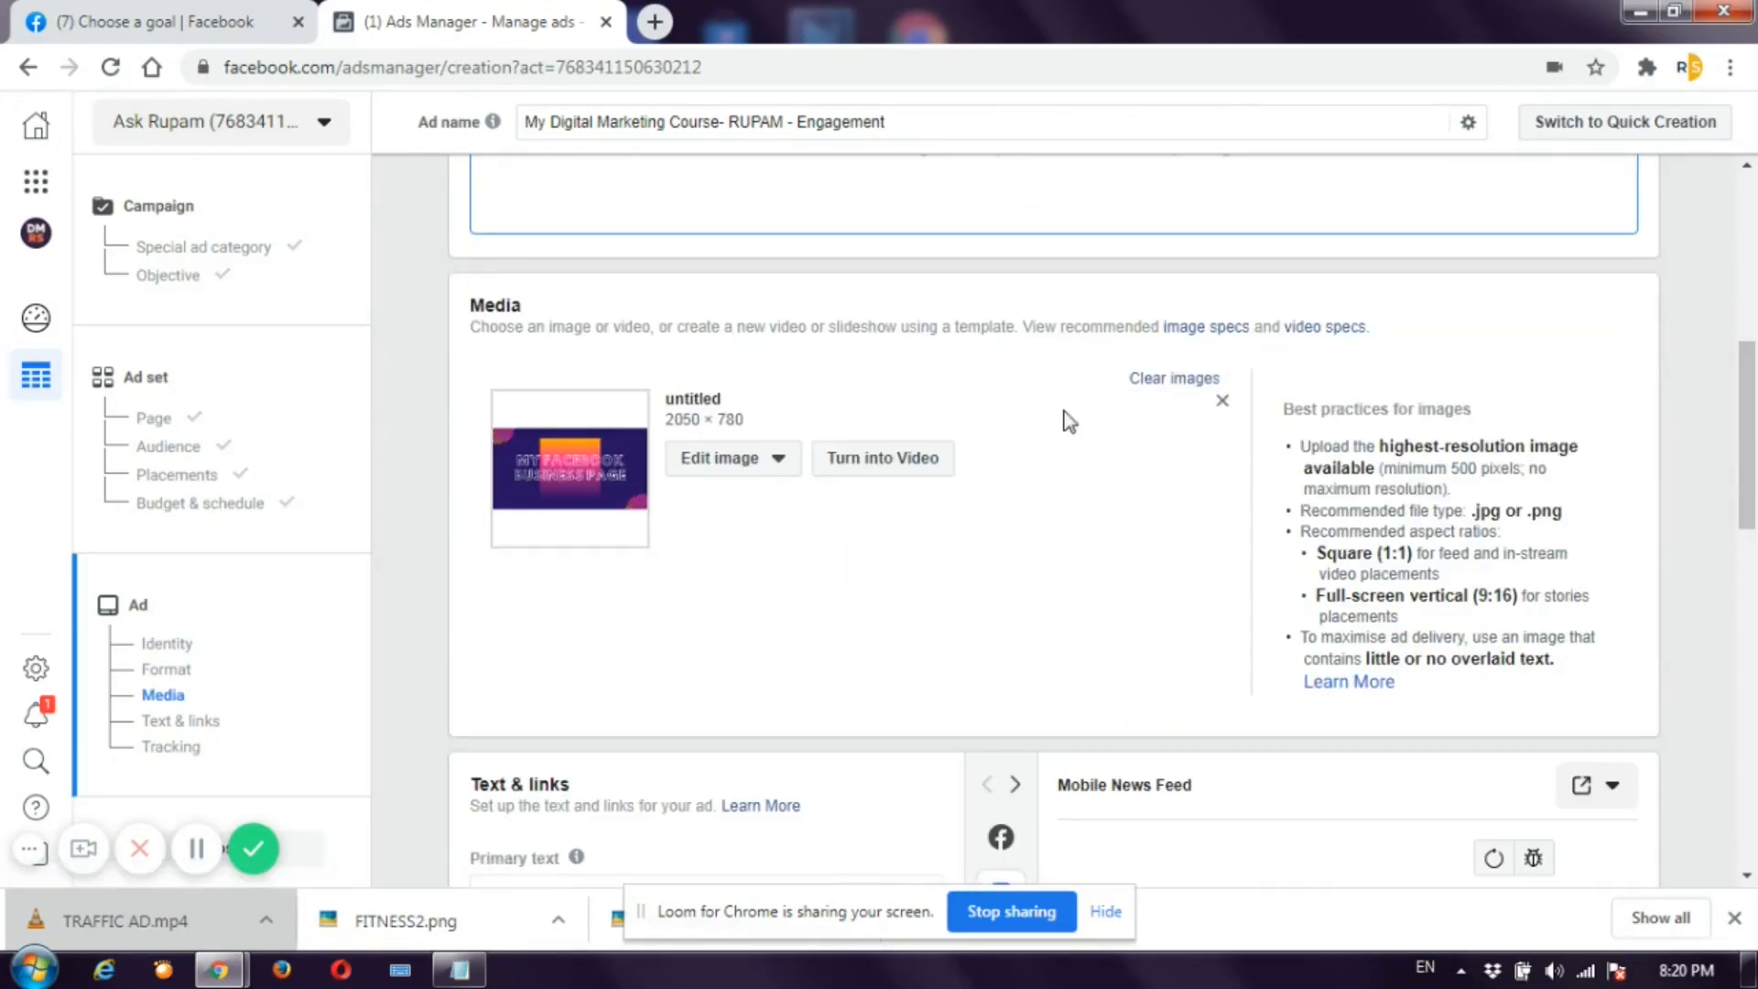
pyautogui.click(768, 467)
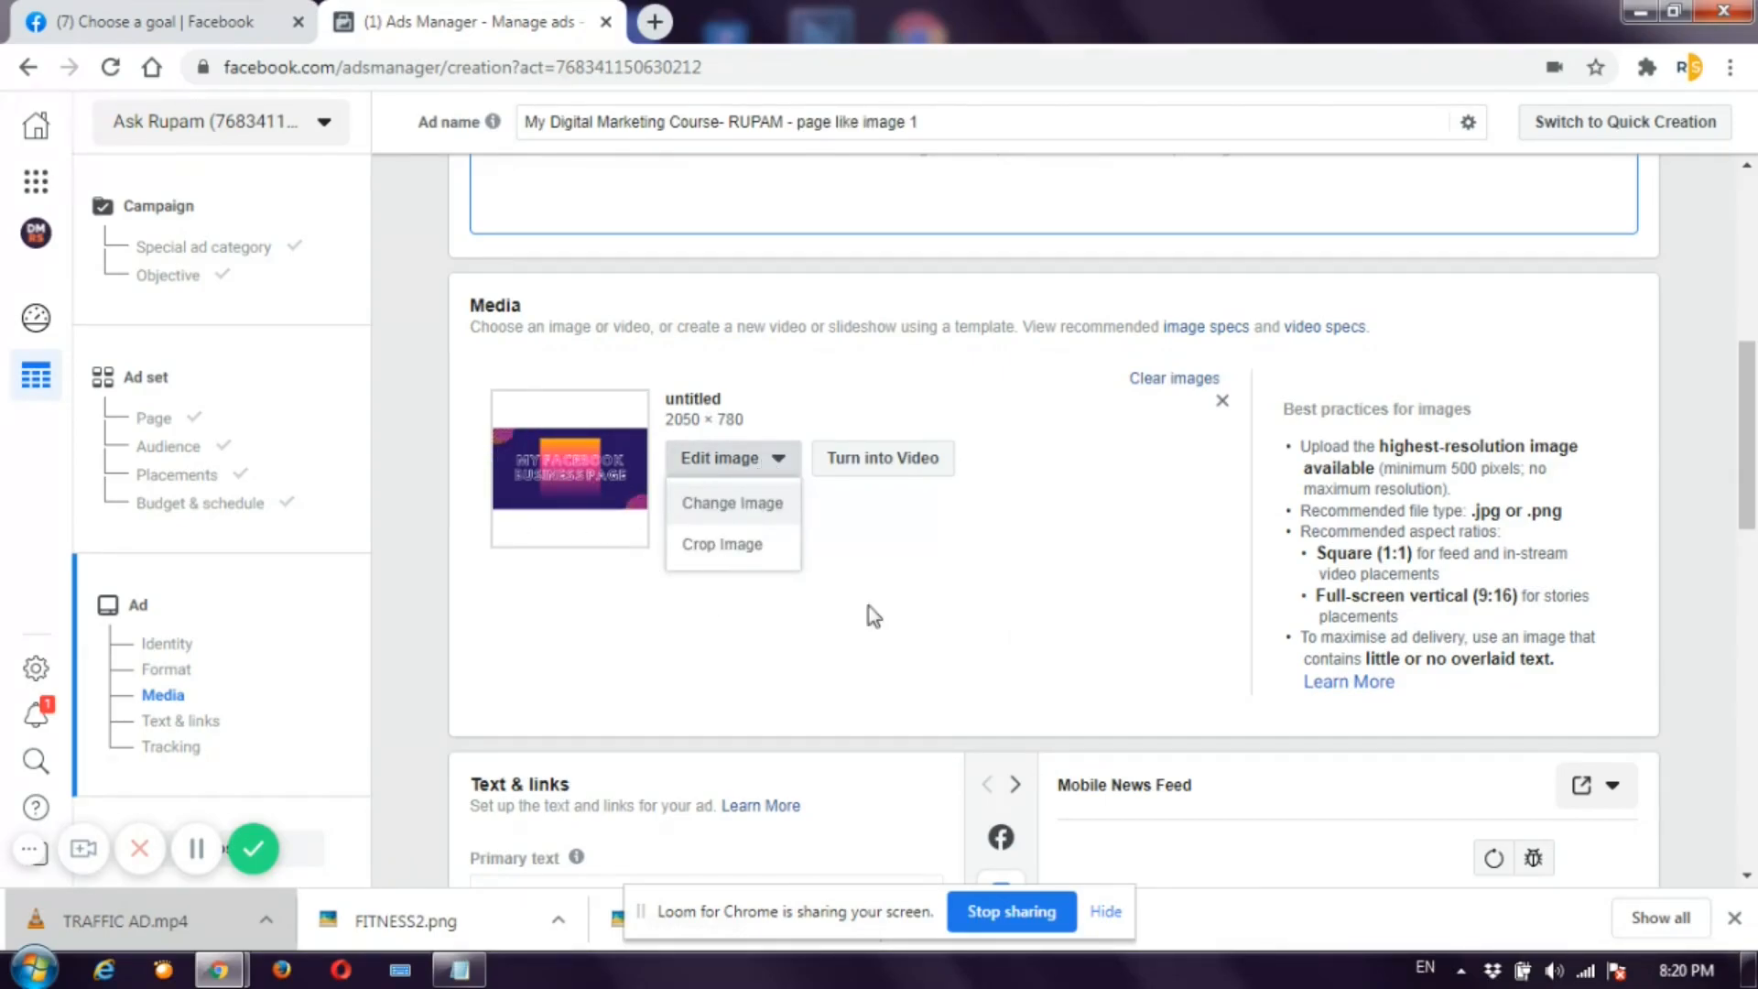
pyautogui.click(859, 568)
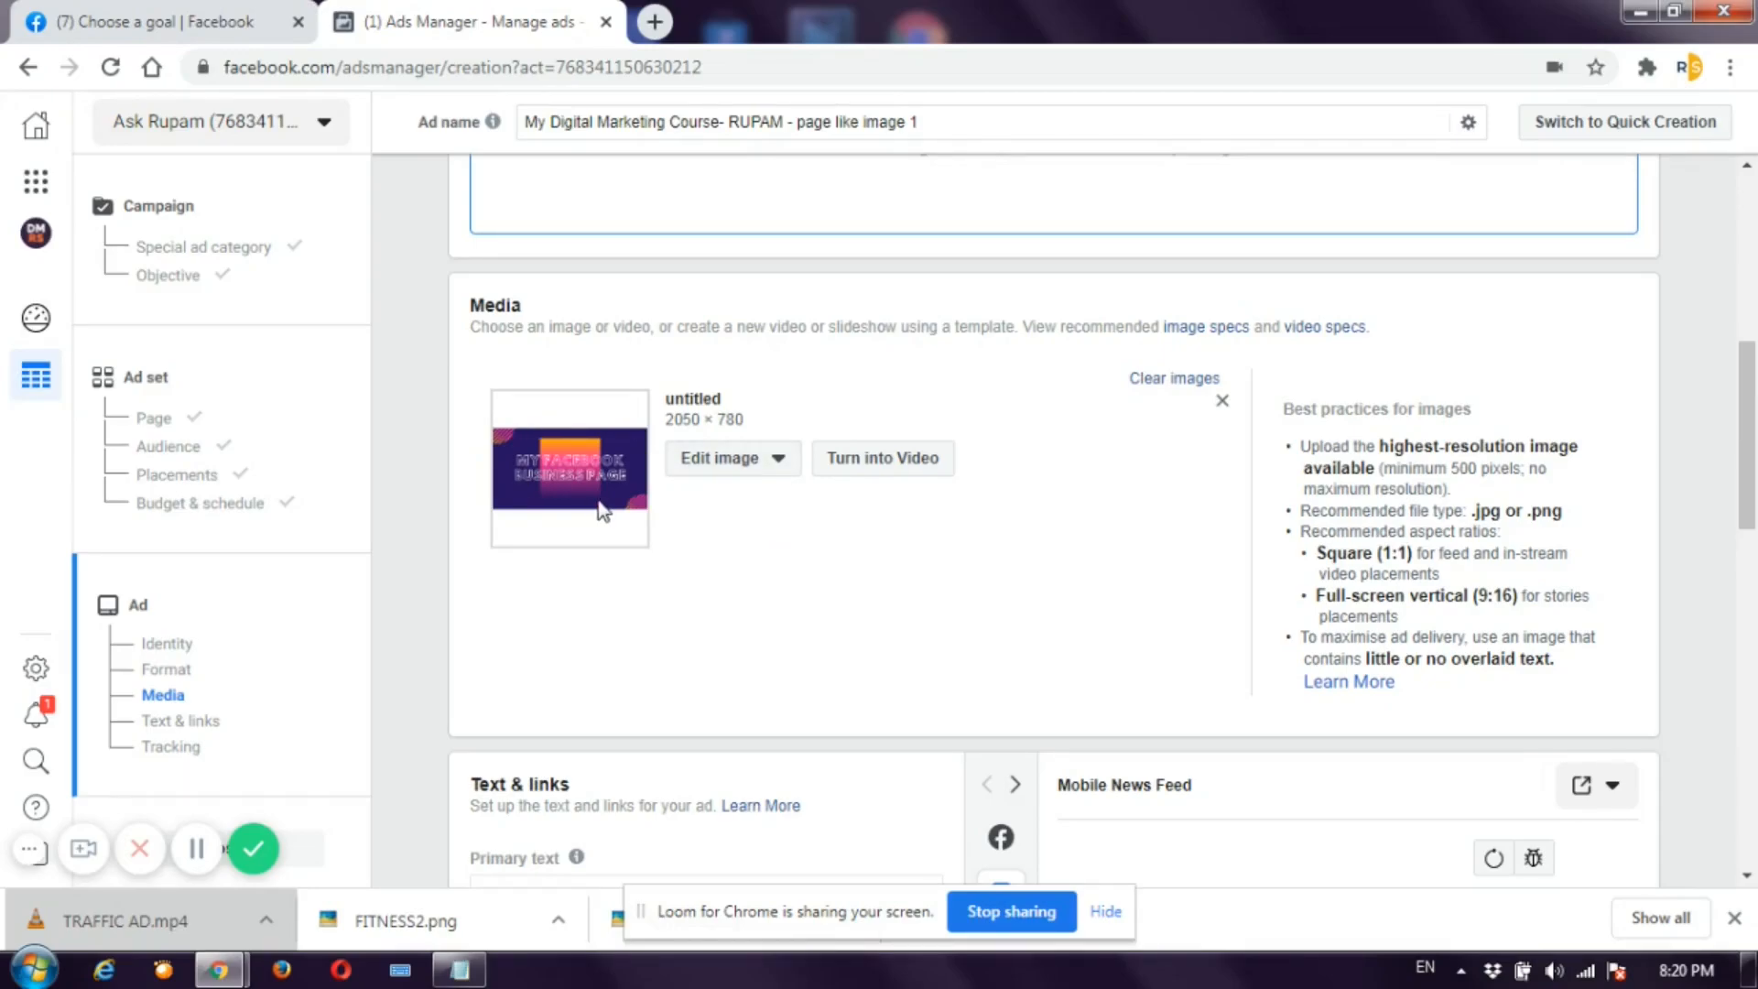
# - Review the ad's primary text, Mobile News Feed preview and conversion tracking settings
pyautogui.scroll(-4, 539, 601)
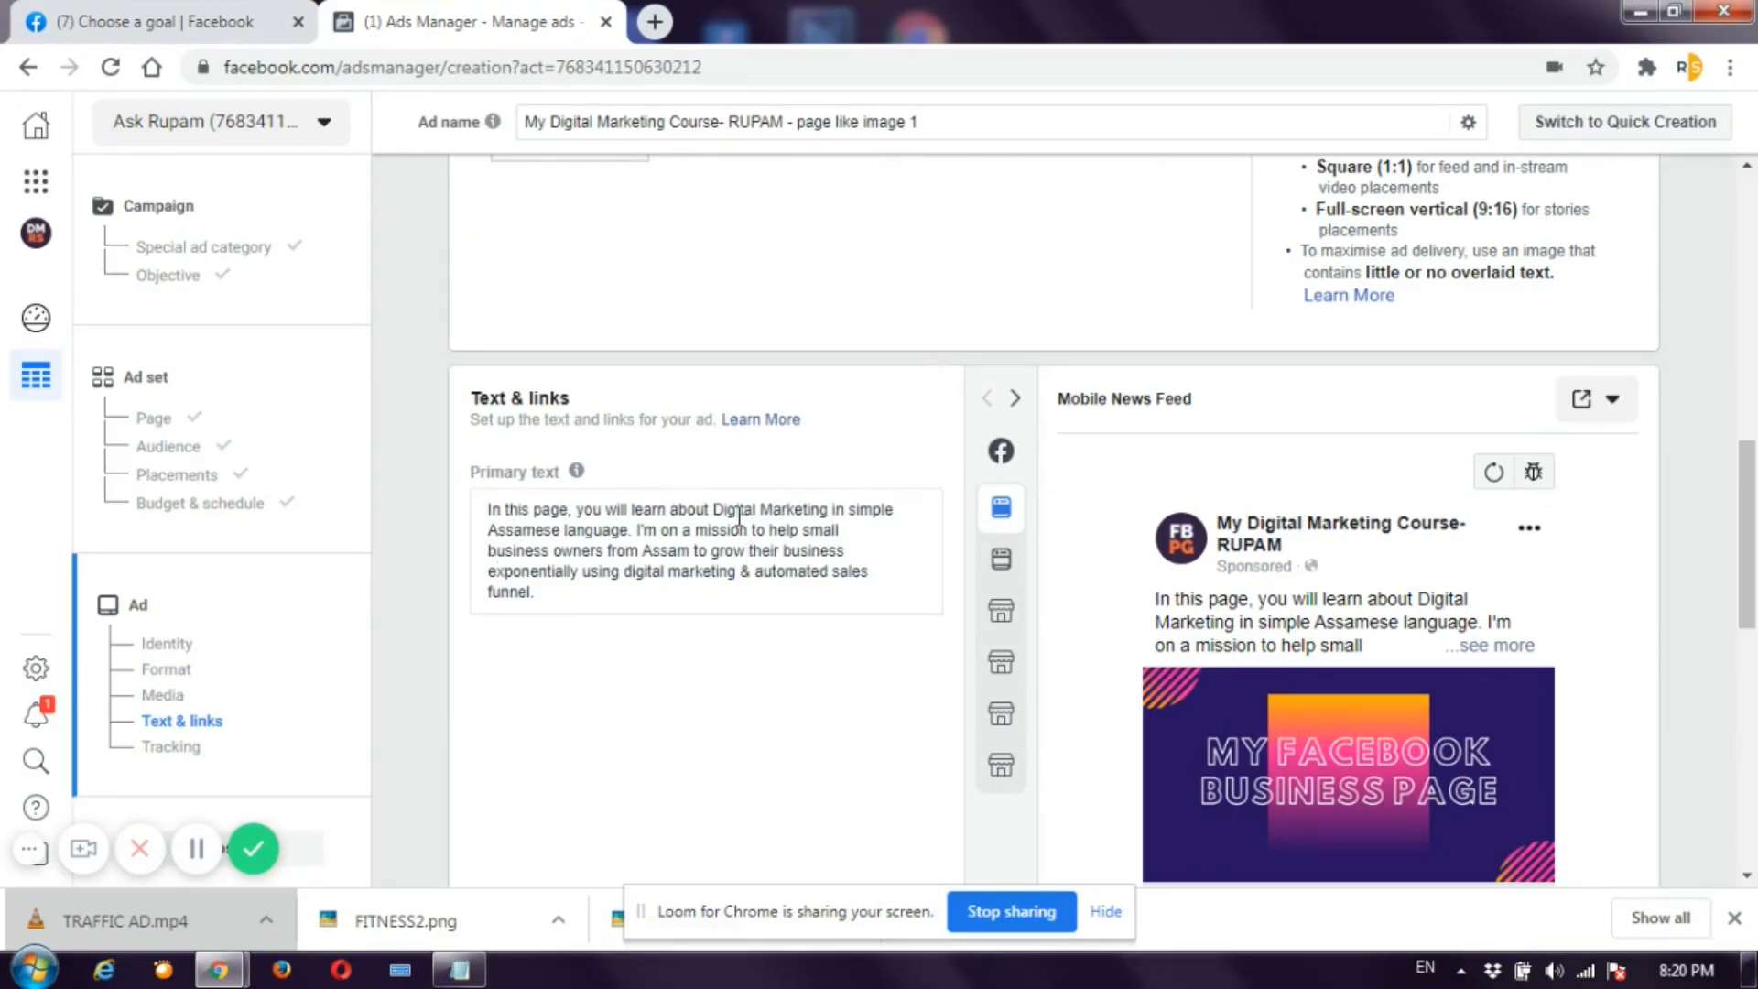
pyautogui.scroll(-3, 903, 469)
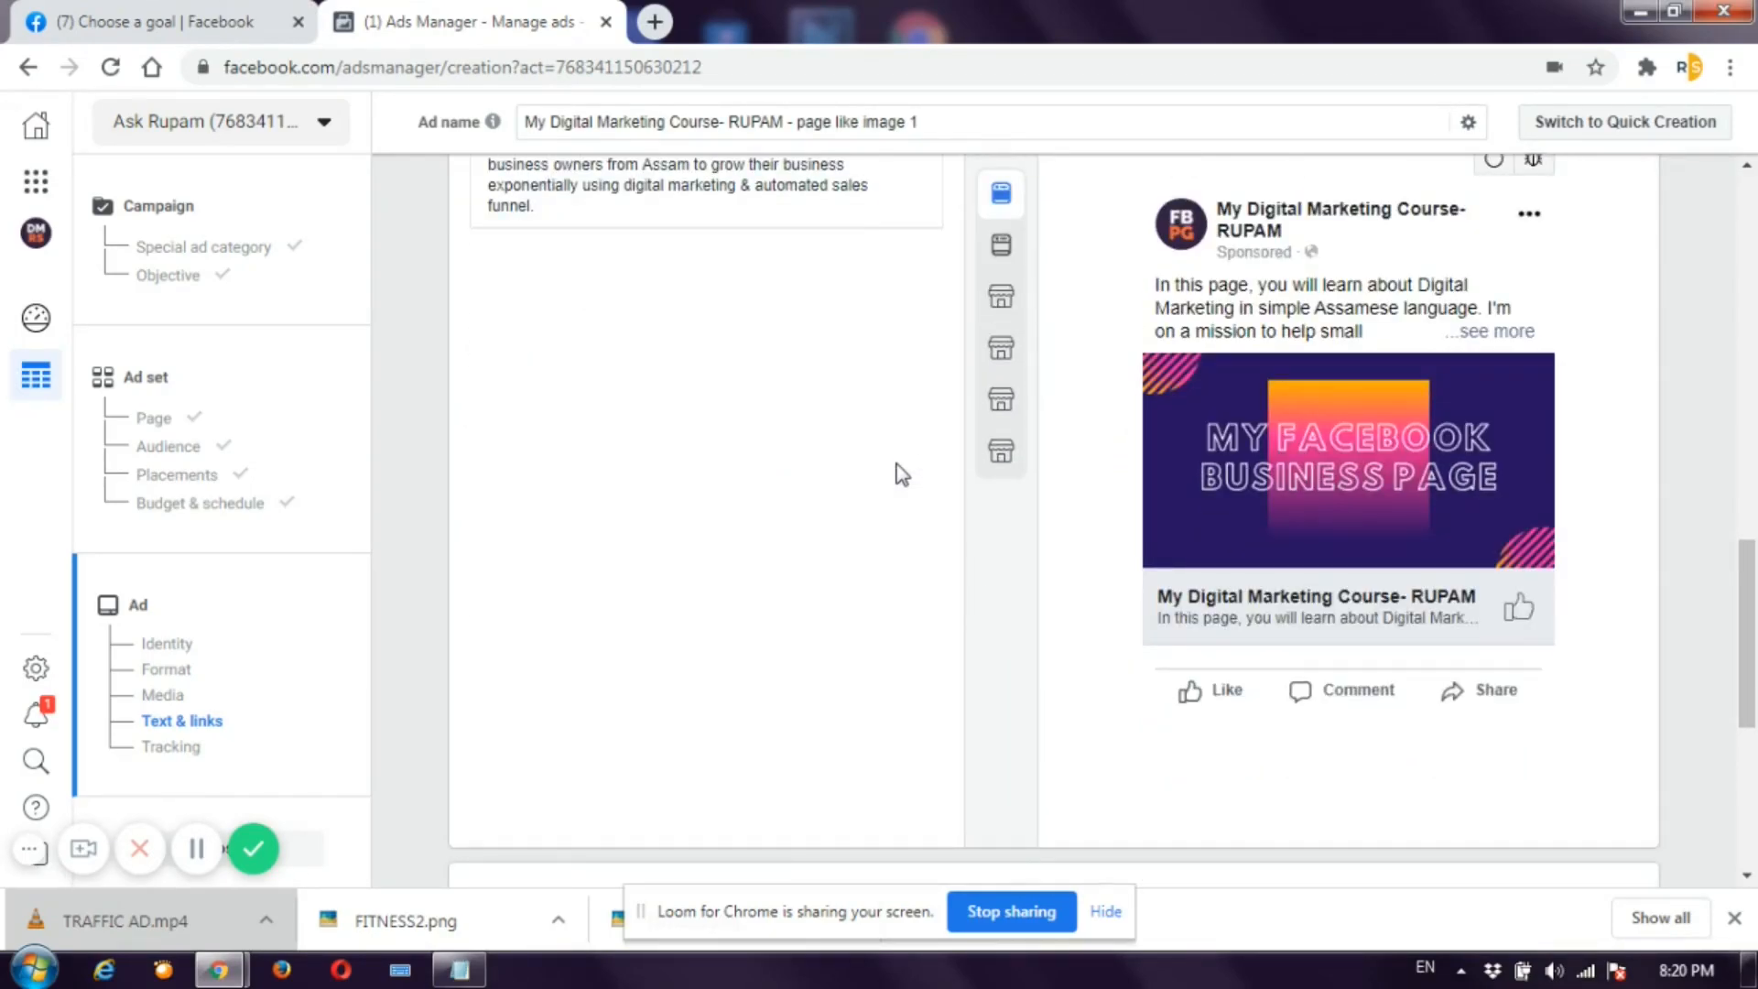
pyautogui.scroll(-3, 903, 474)
pyautogui.scroll(3, 1381, 237)
pyautogui.scroll(-3, 1102, 488)
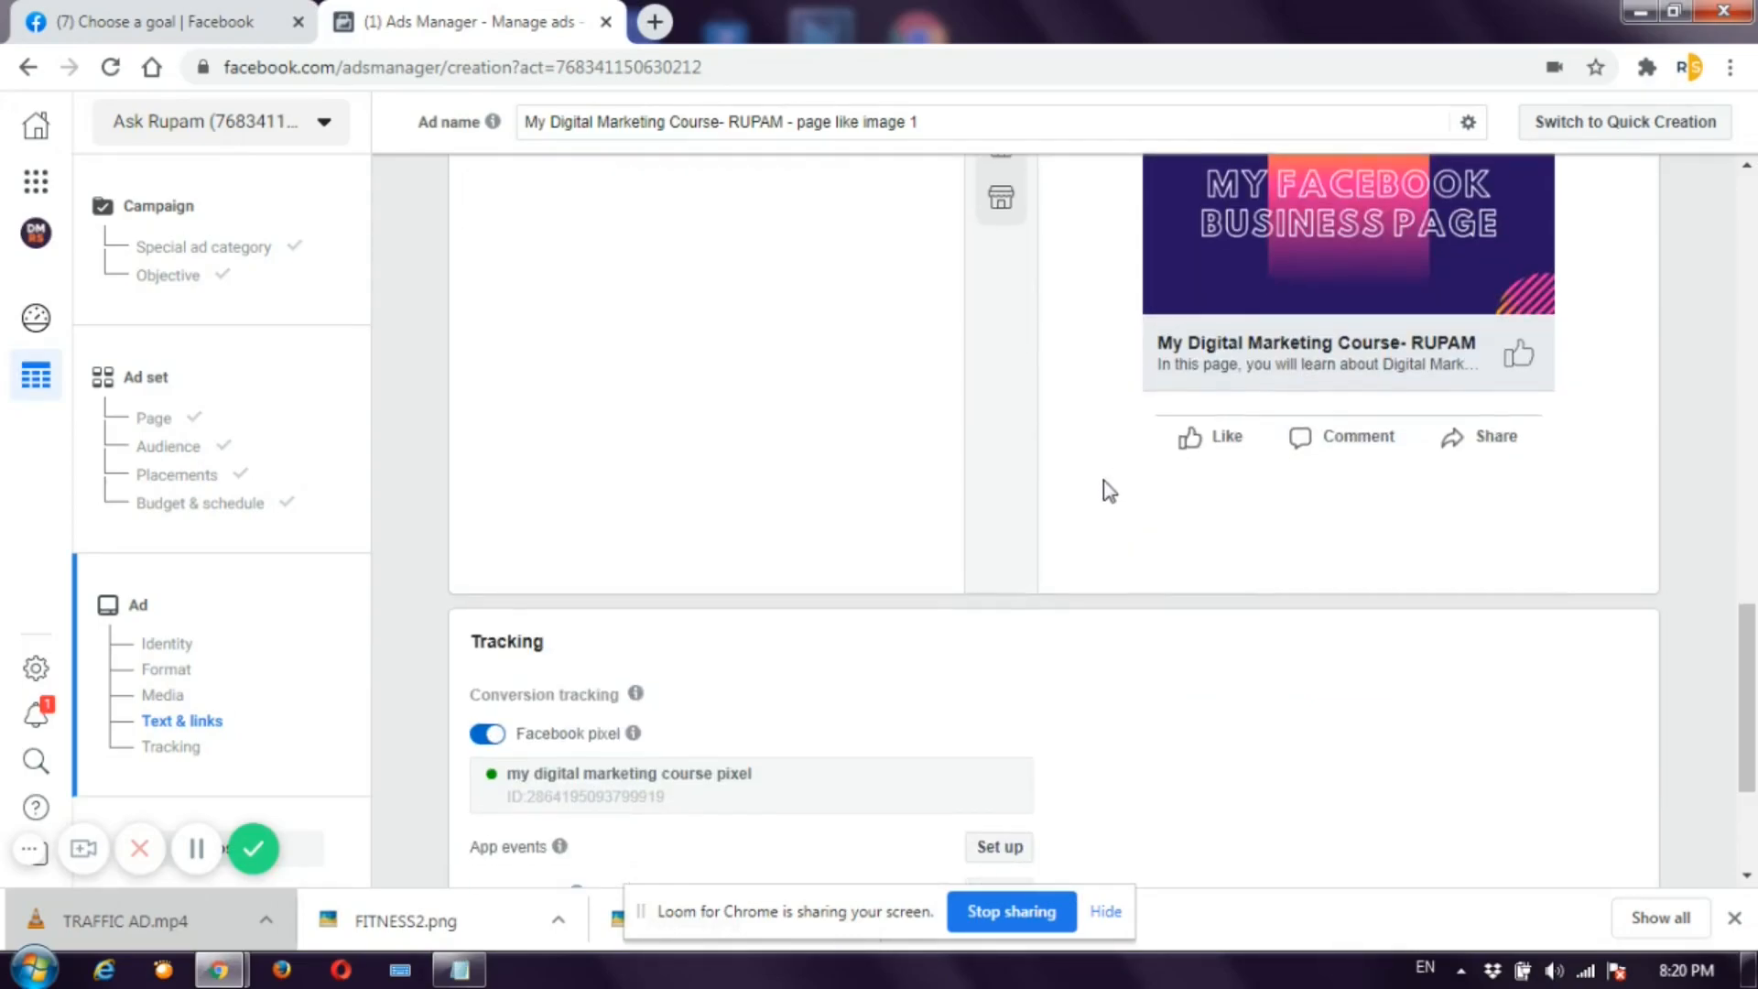
pyautogui.scroll(4, 1366, 392)
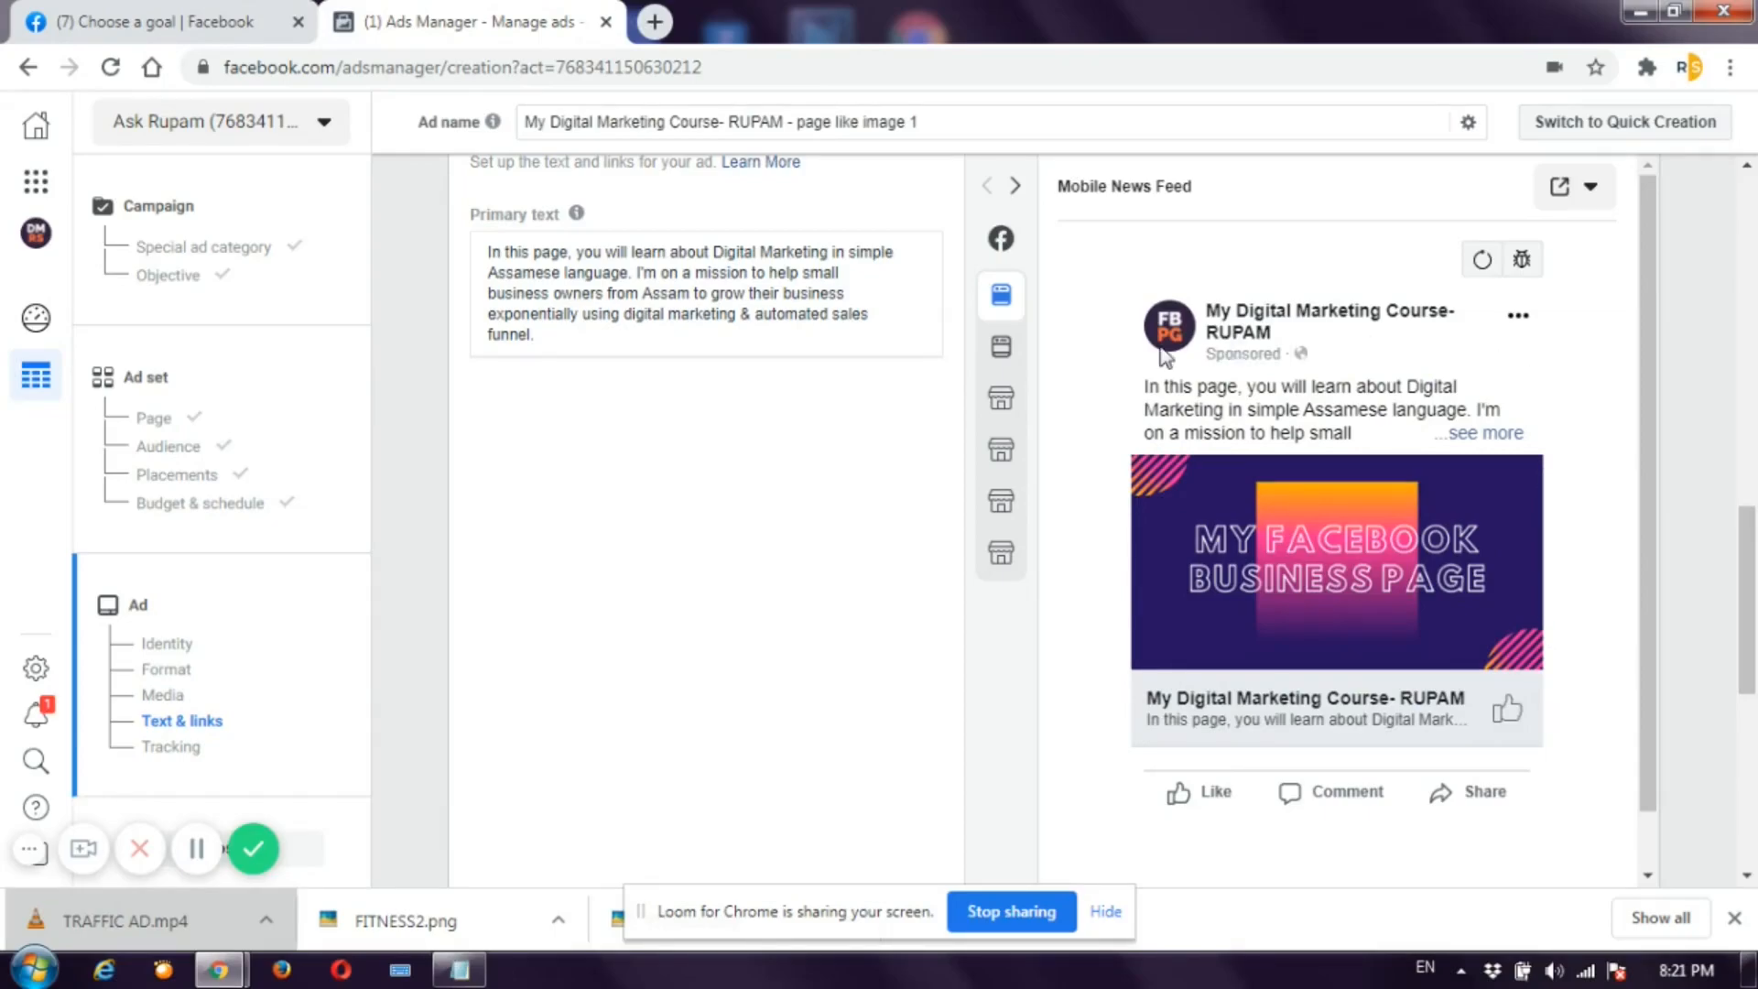
pyautogui.scroll(-2, 1031, 549)
pyautogui.scroll(-3, 816, 547)
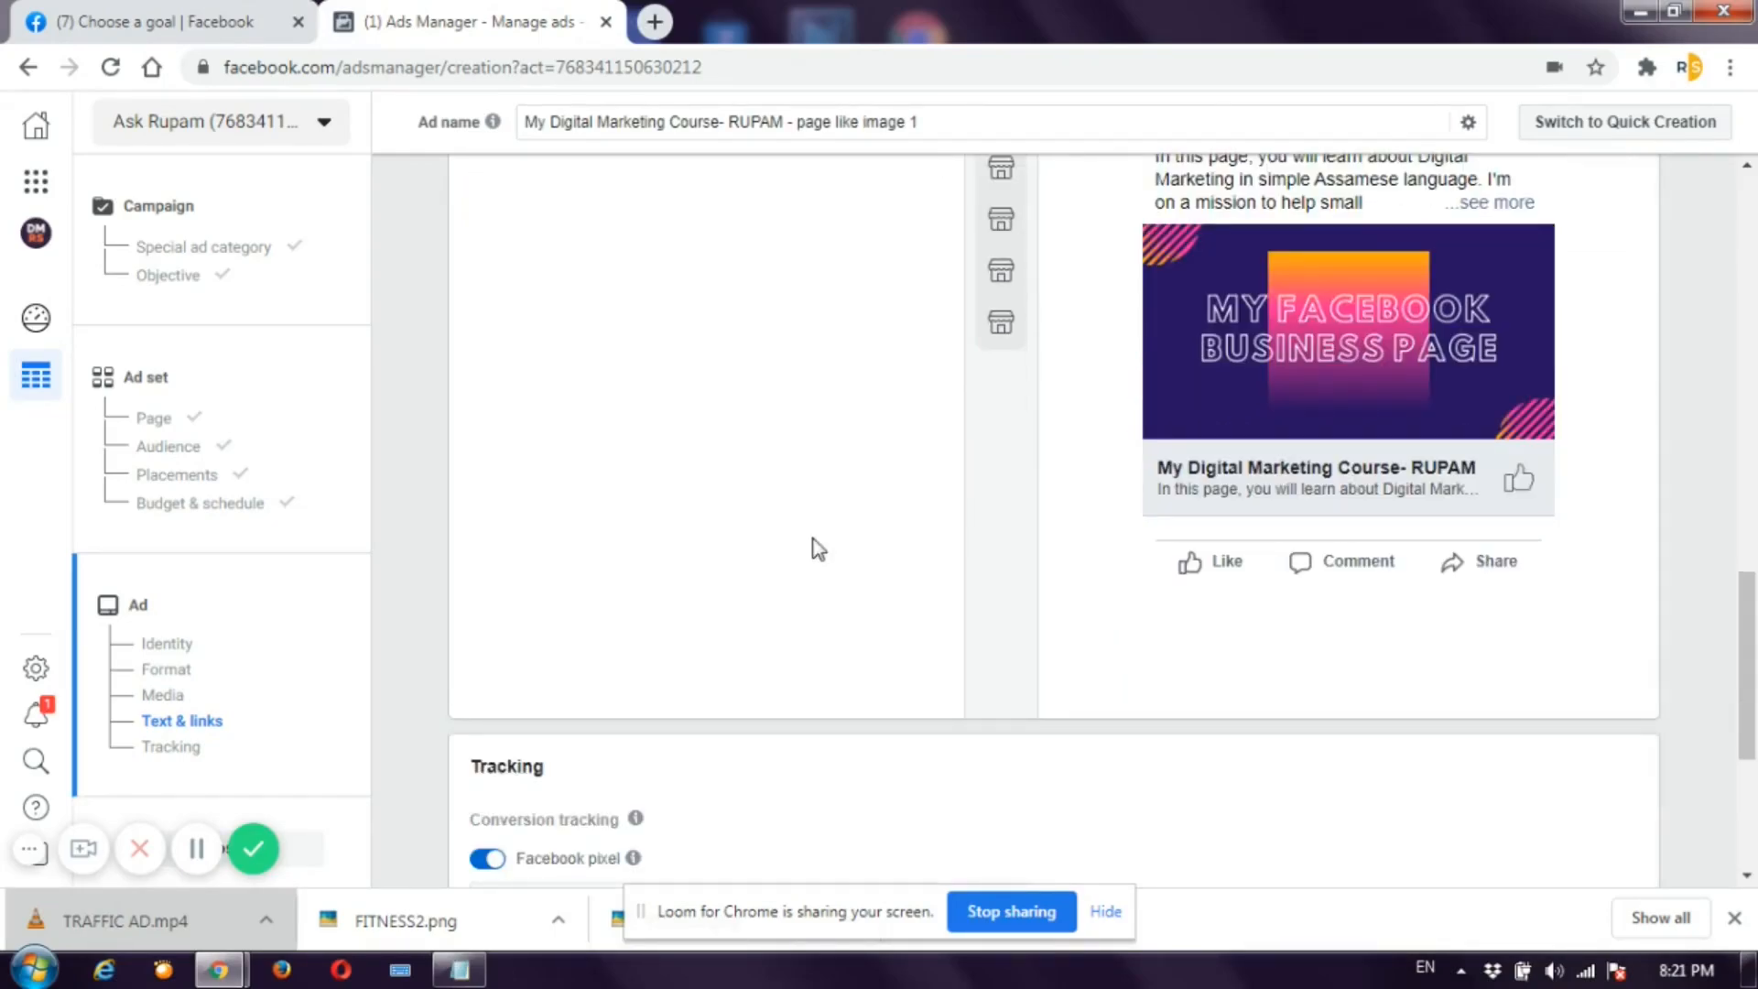
pyautogui.scroll(-4, 806, 550)
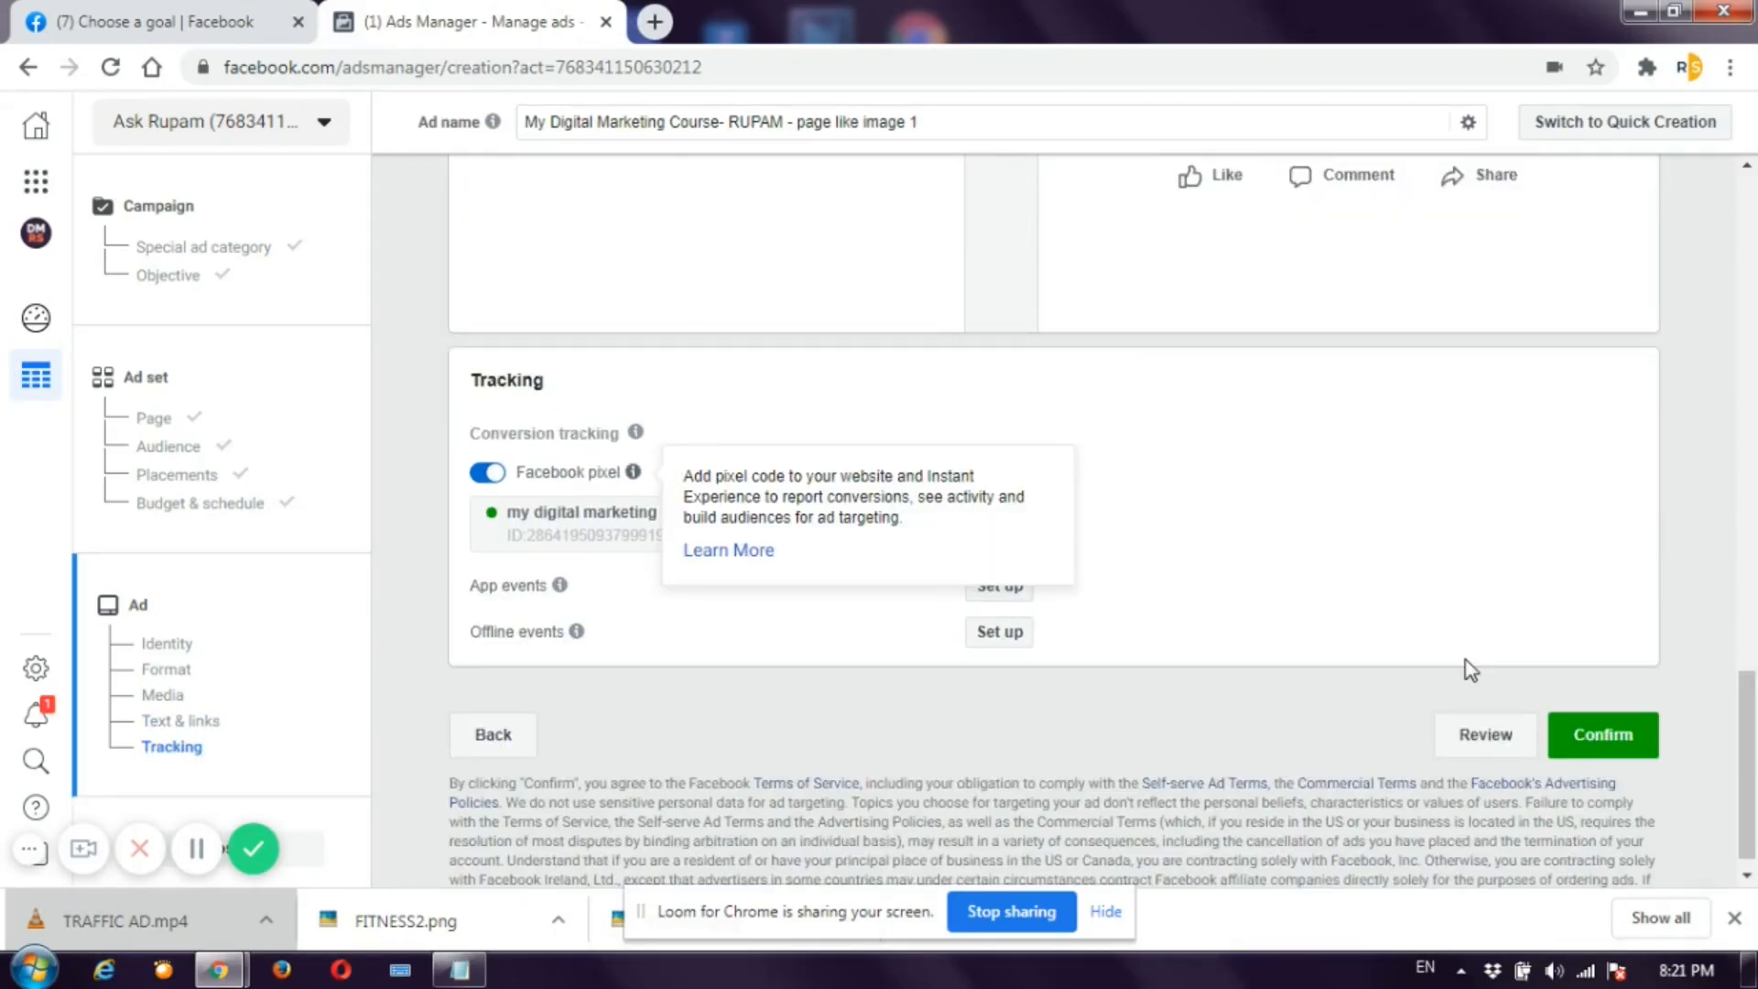
# - Confirm the ad to check the available payment methods, and dismiss the payment information form without adding one
pyautogui.scroll(-1, 1465, 661)
pyautogui.click(1625, 721)
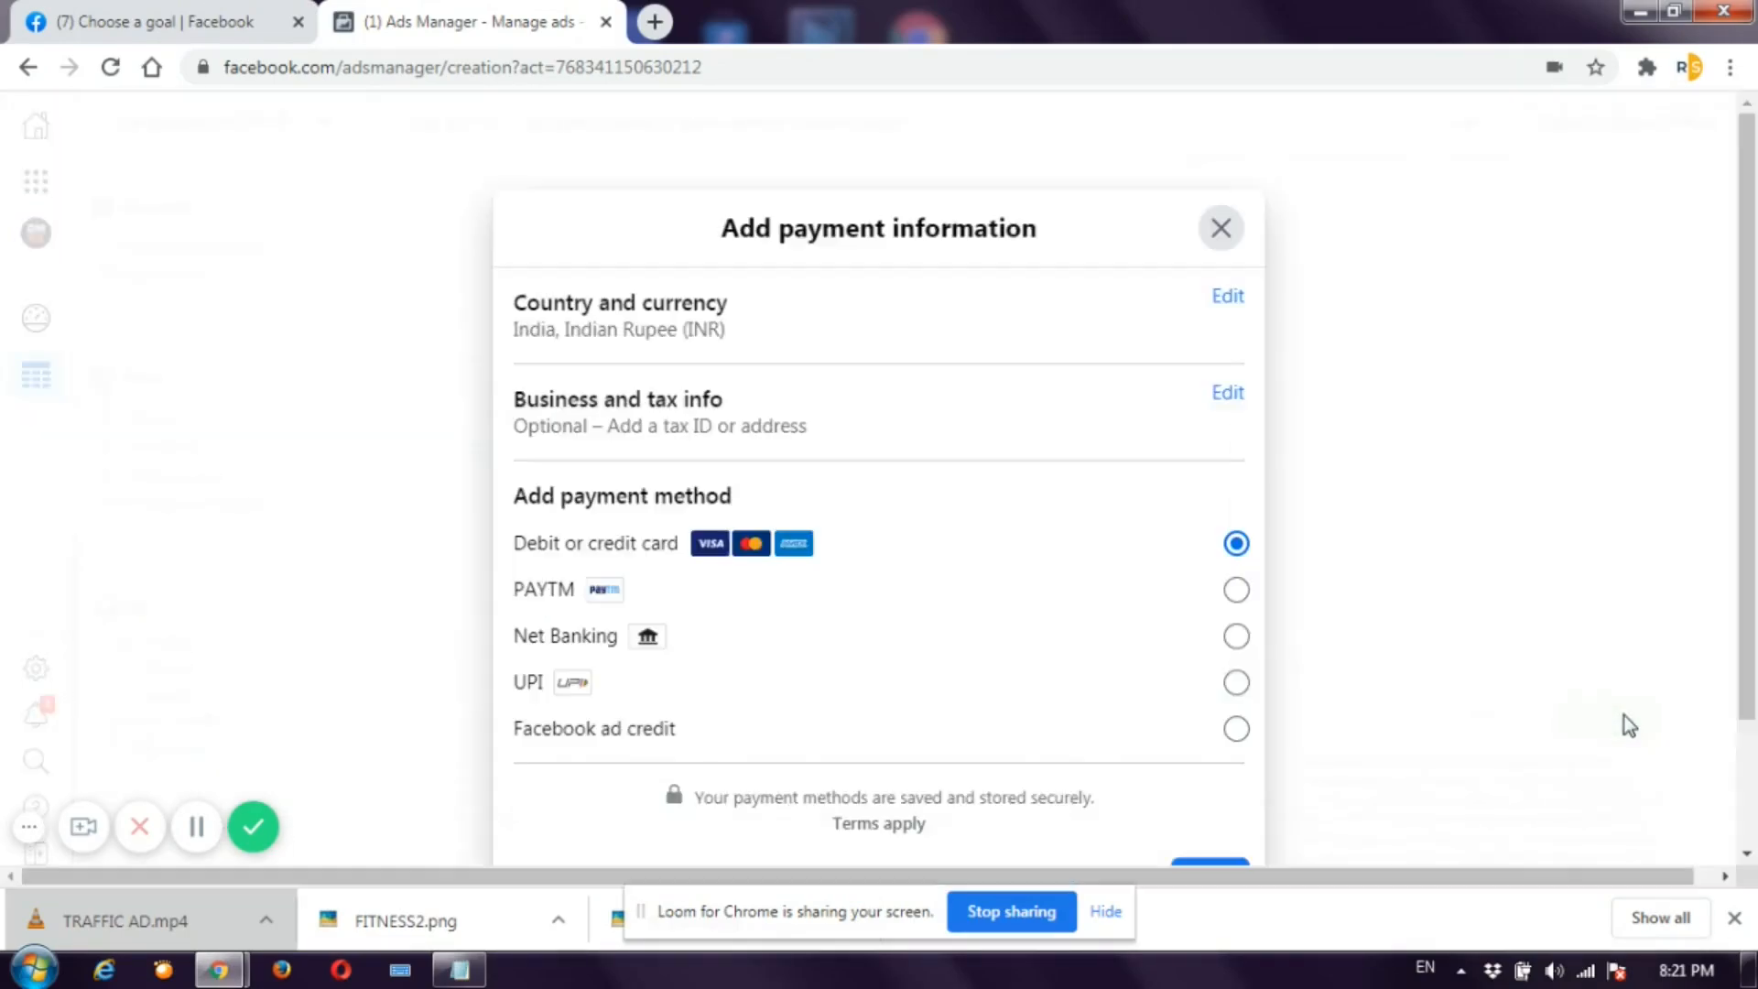
pyautogui.click(1222, 229)
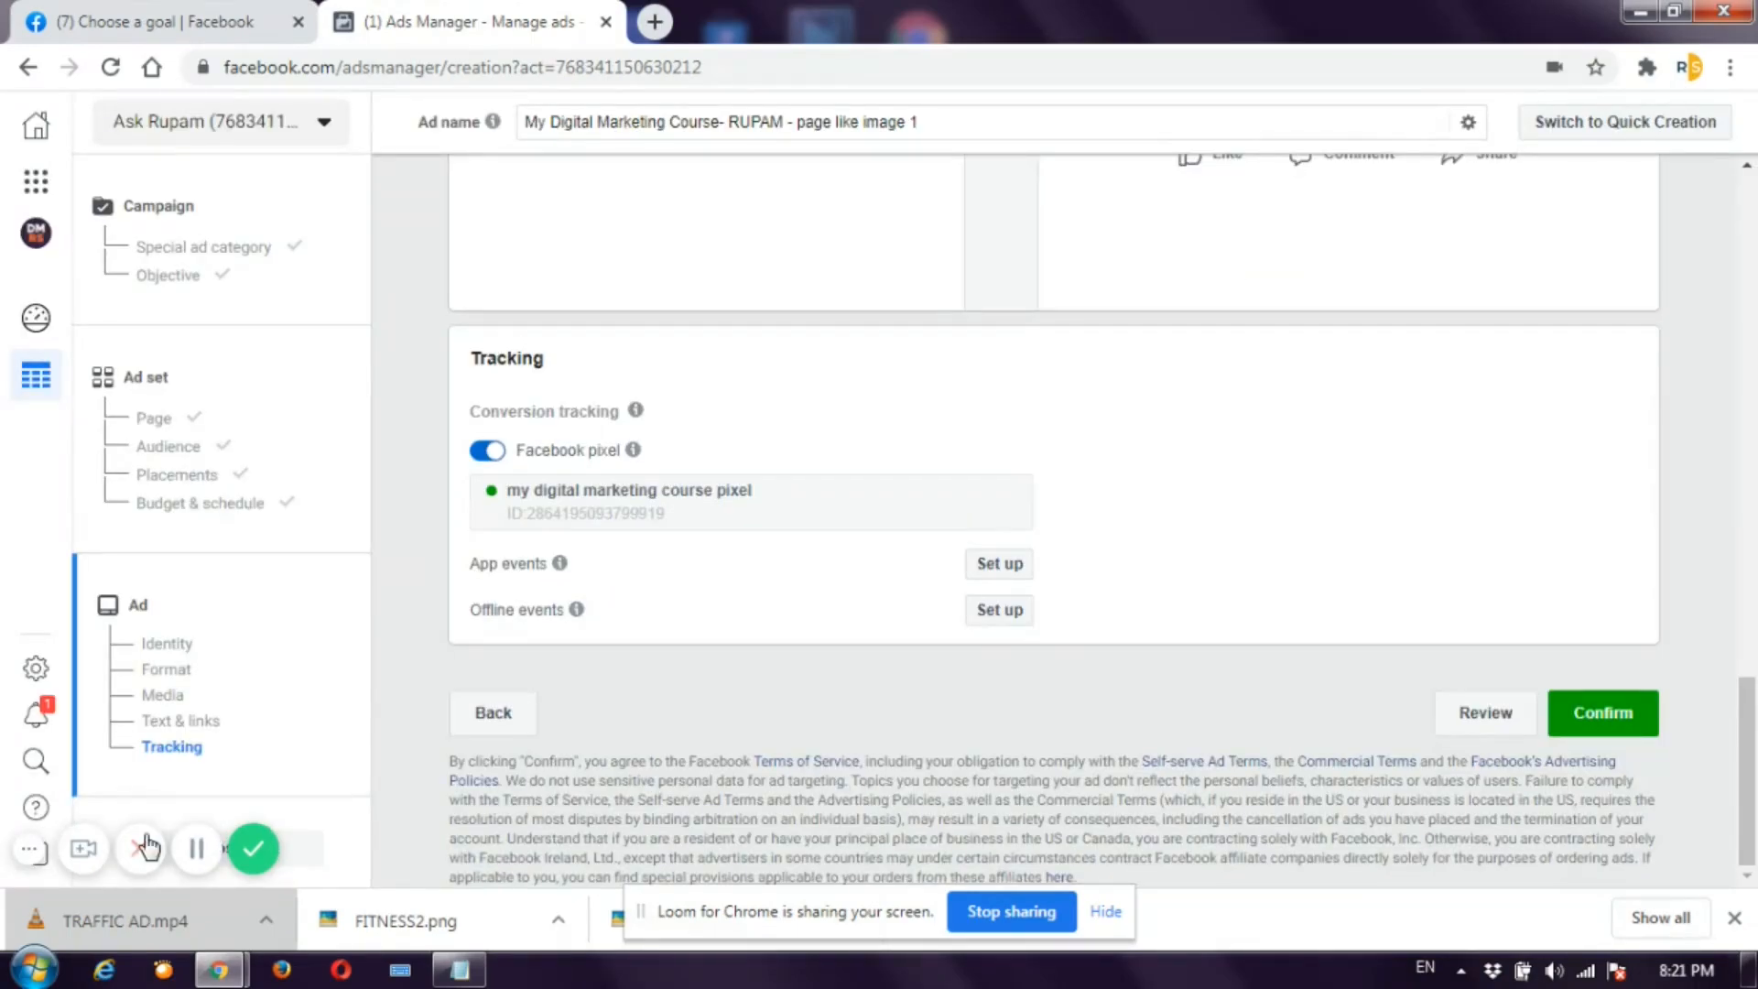
# - Close the ad creation and save the campaign to draft
pyautogui.click(34, 854)
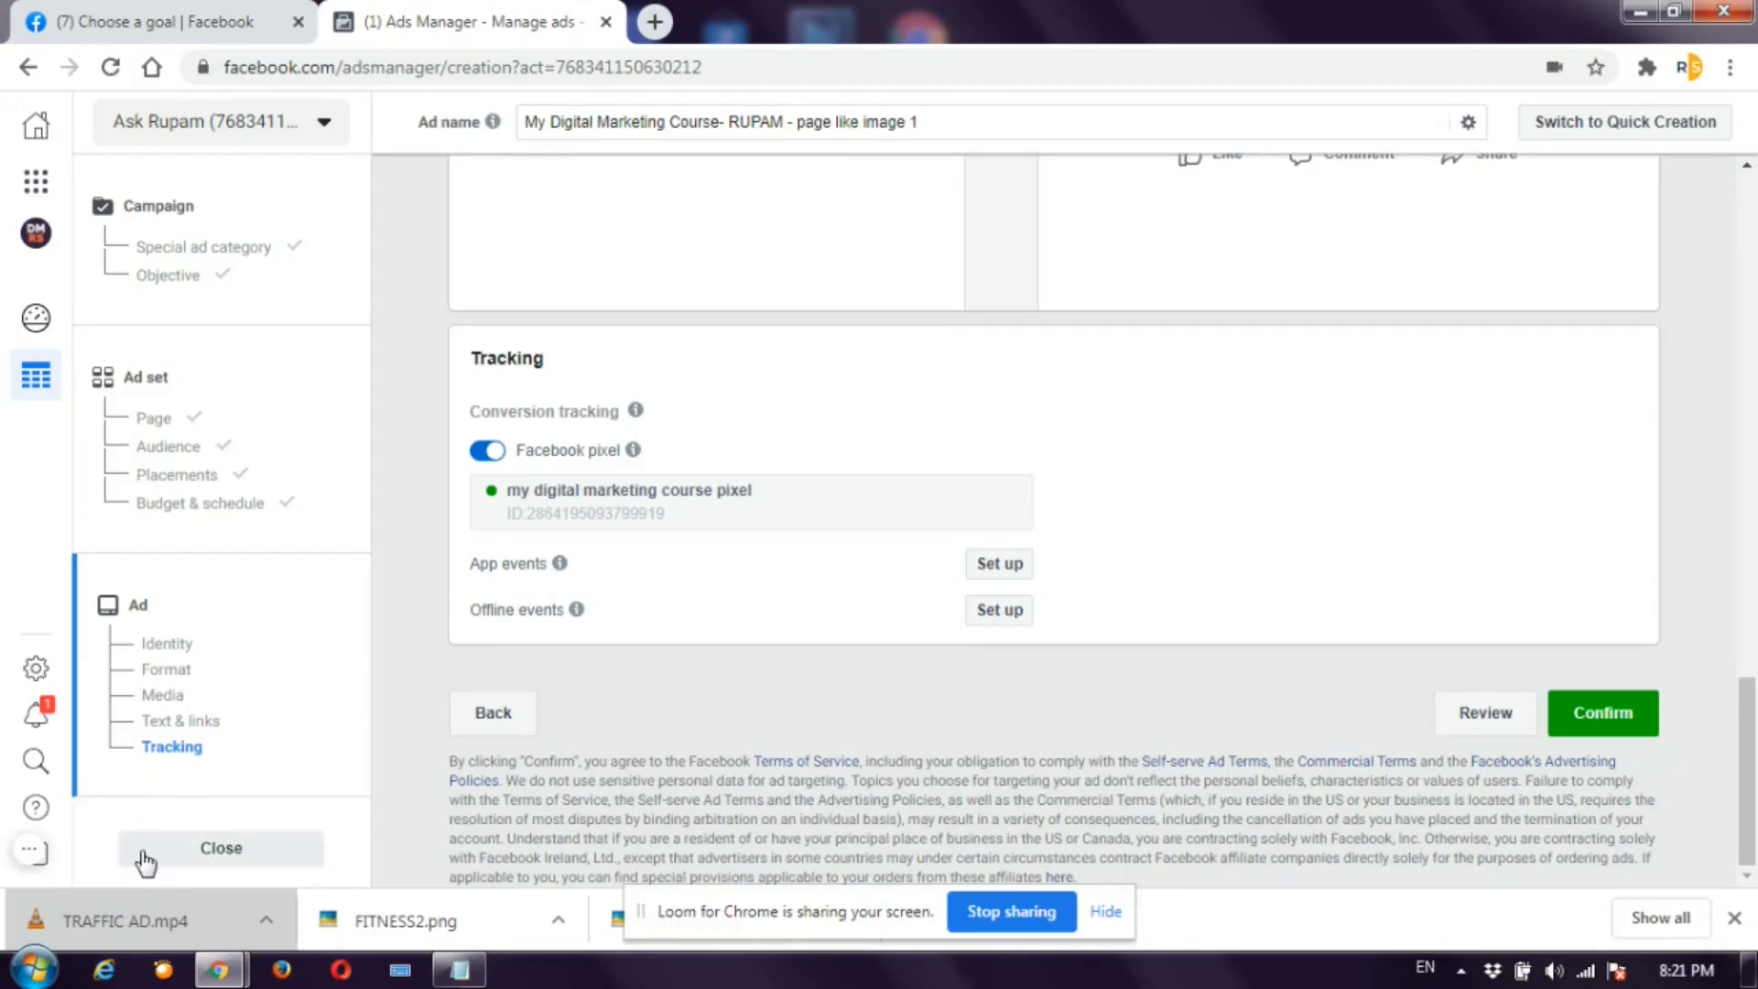
pyautogui.click(194, 856)
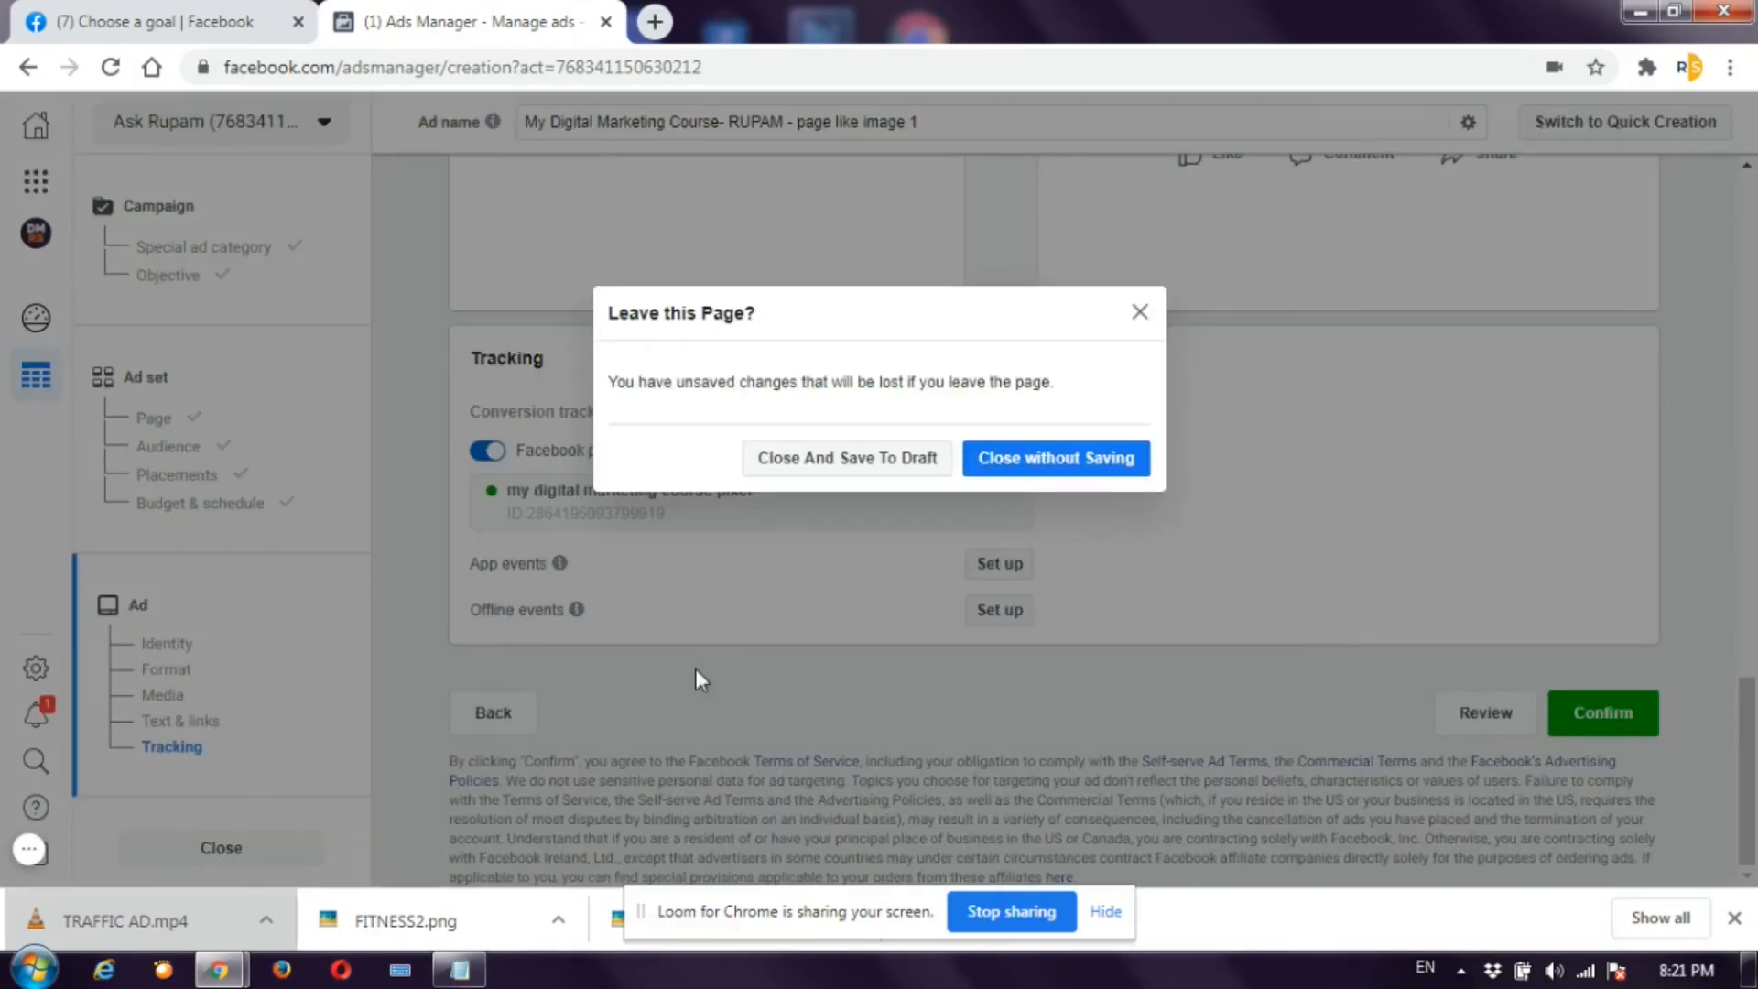
pyautogui.click(824, 462)
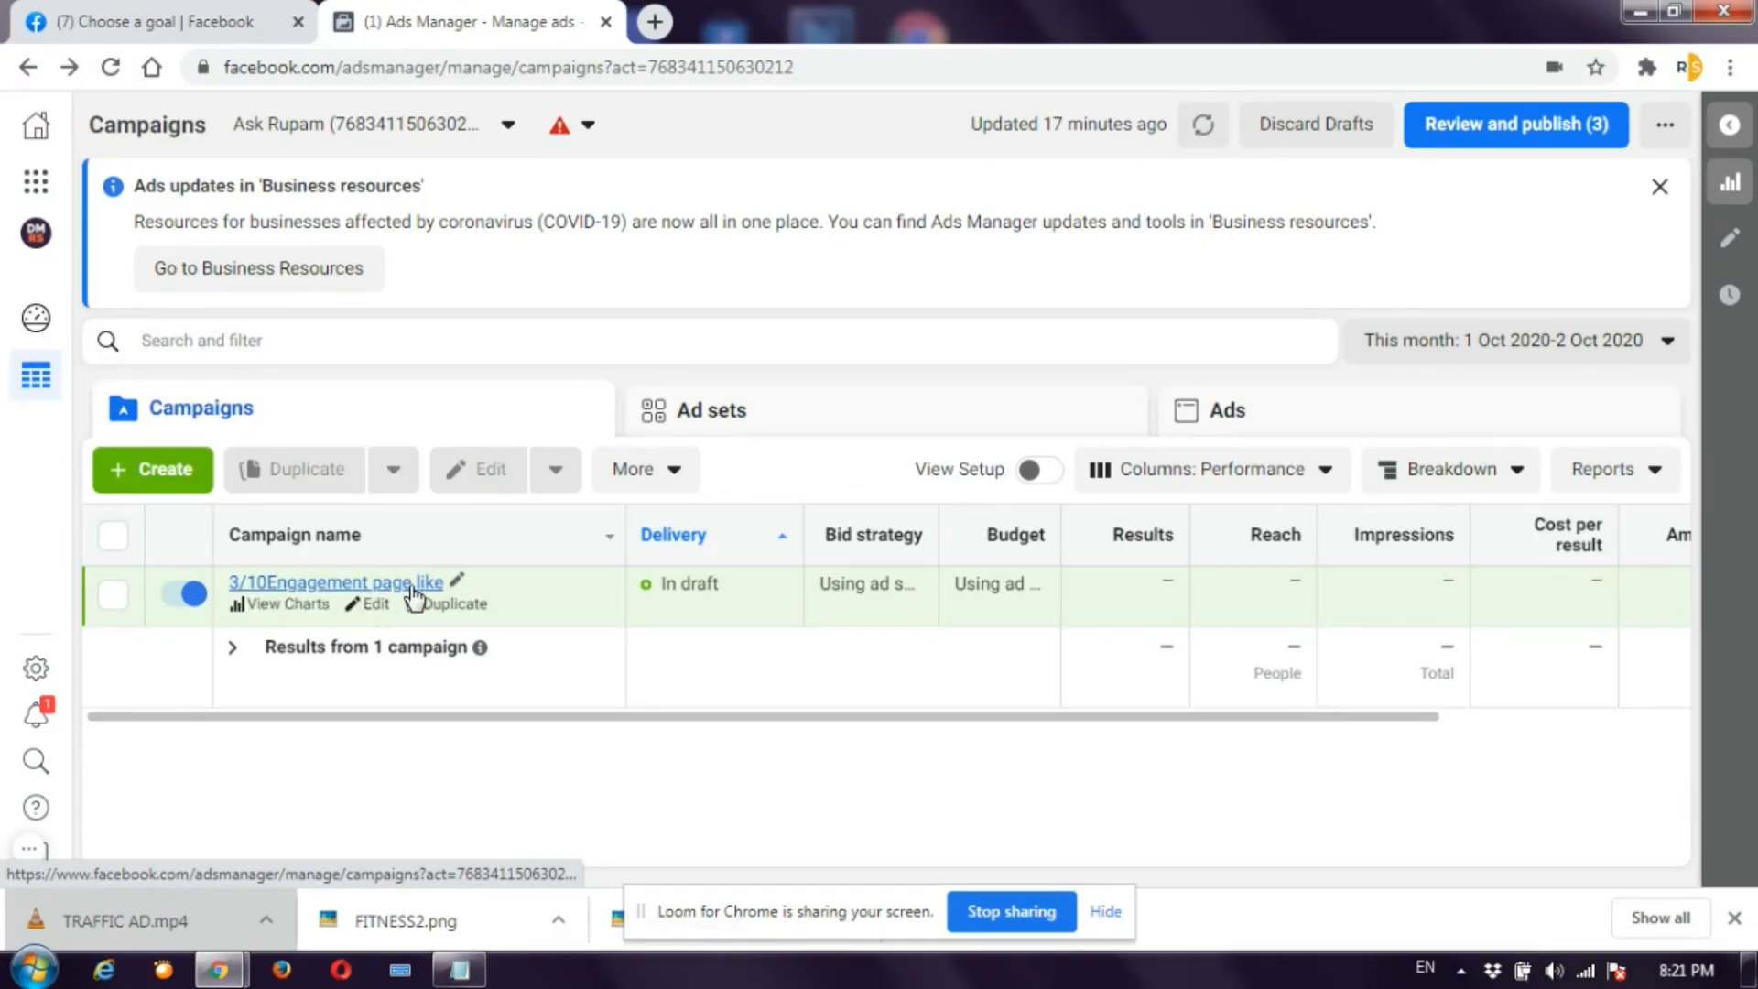
# - Open the draft campaign "3/10Engagement page like" and drill down through its ad set "IN - 18-34 Digital marketing" to the ad
pyautogui.click(380, 586)
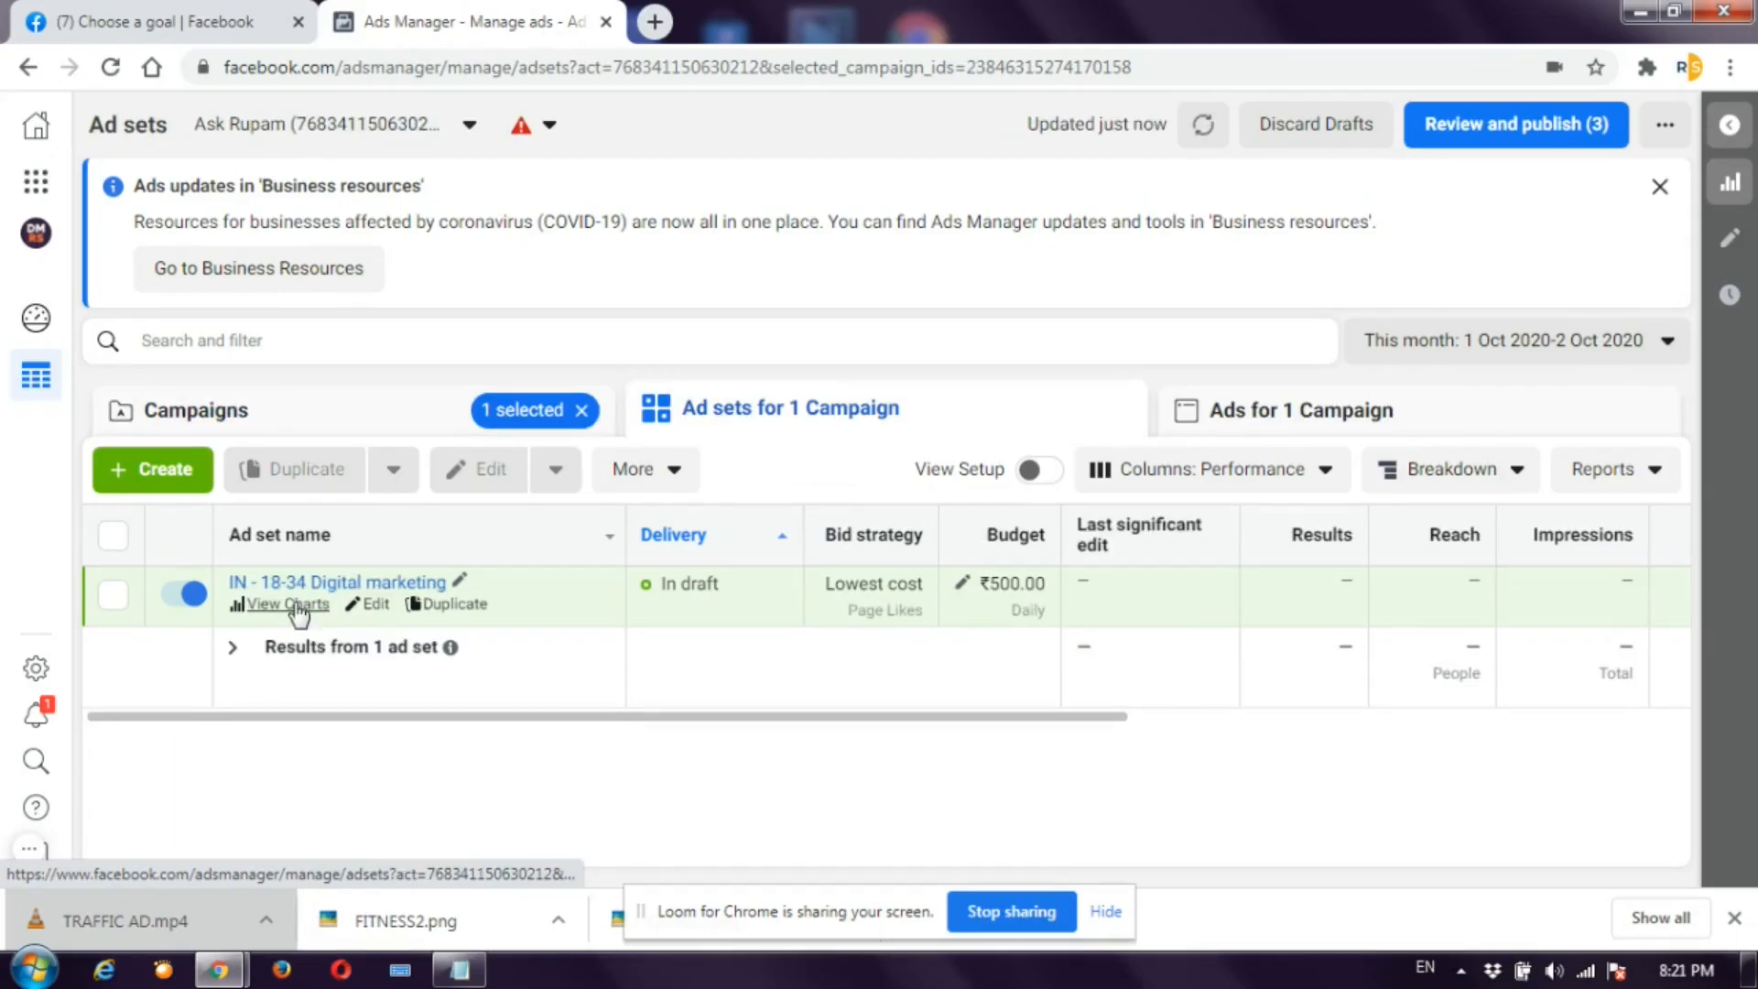
pyautogui.click(351, 584)
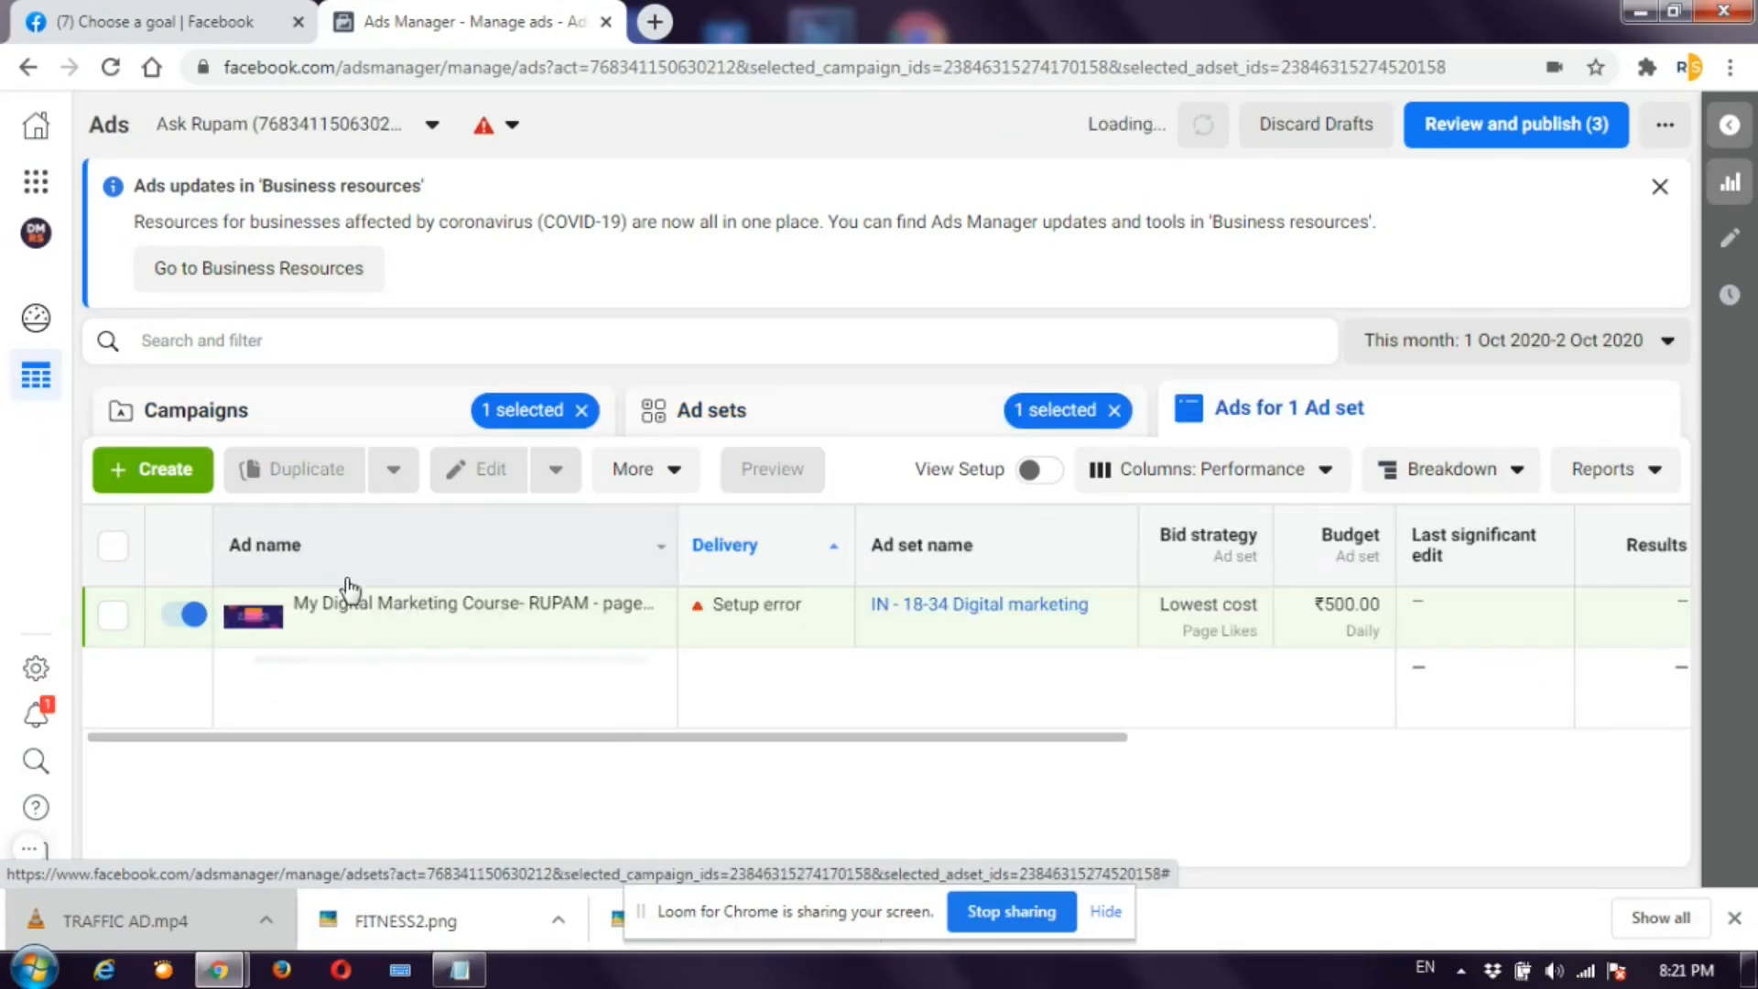